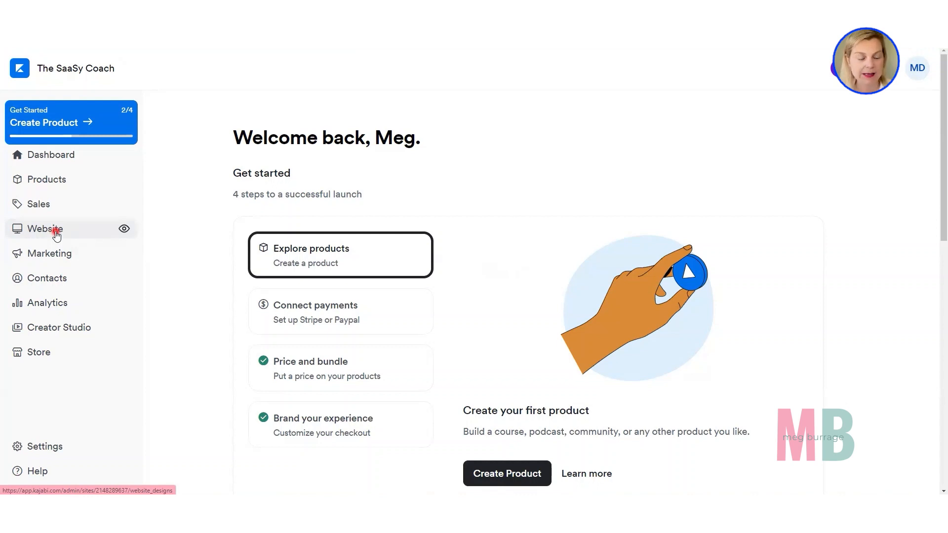
Start the website design with the free Kim template from the Template Store.
left_click(33, 231)
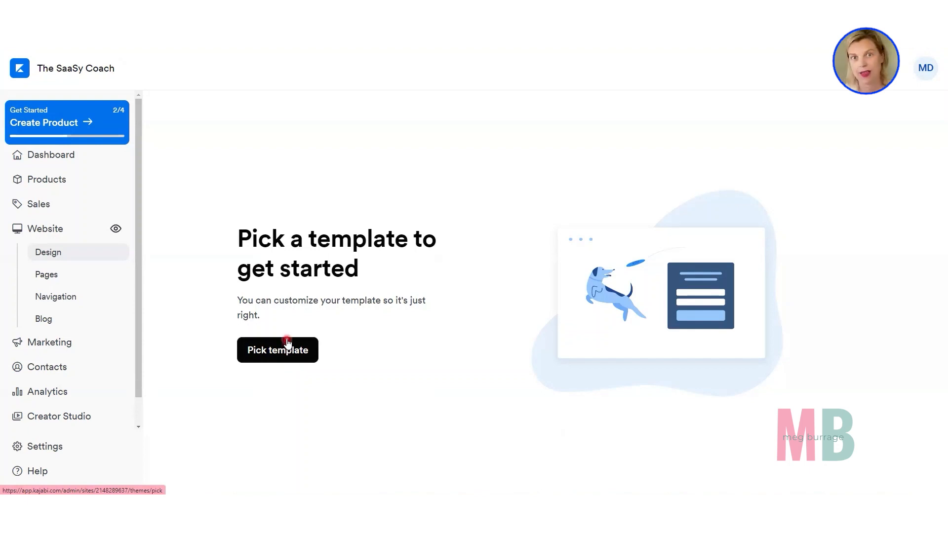
left_click(275, 356)
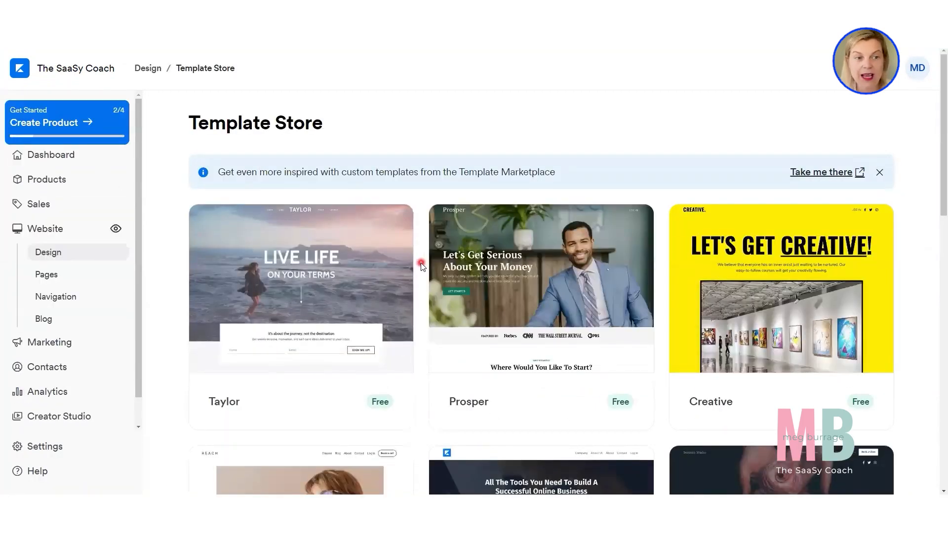
scroll(421, 266, "down", 3)
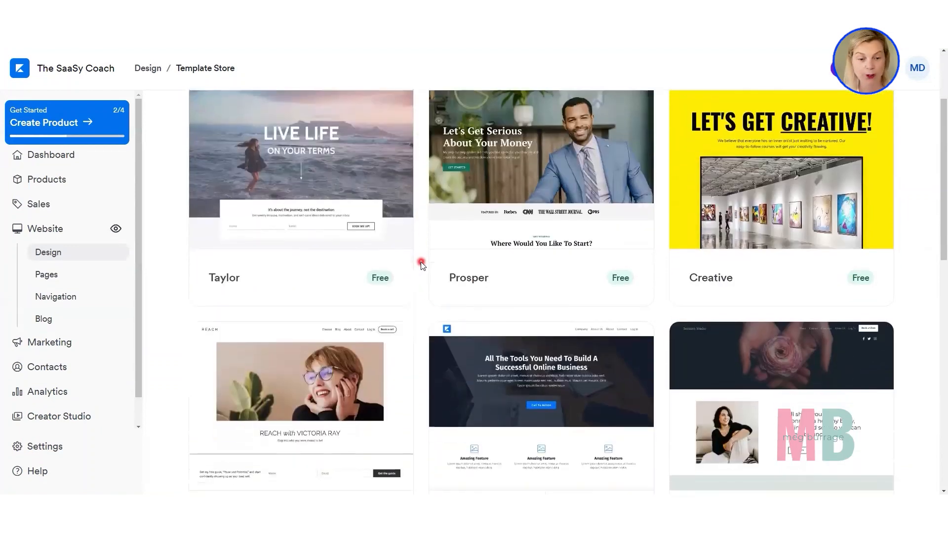
scroll(421, 266, "down", 2)
scroll(417, 268, "down", 1)
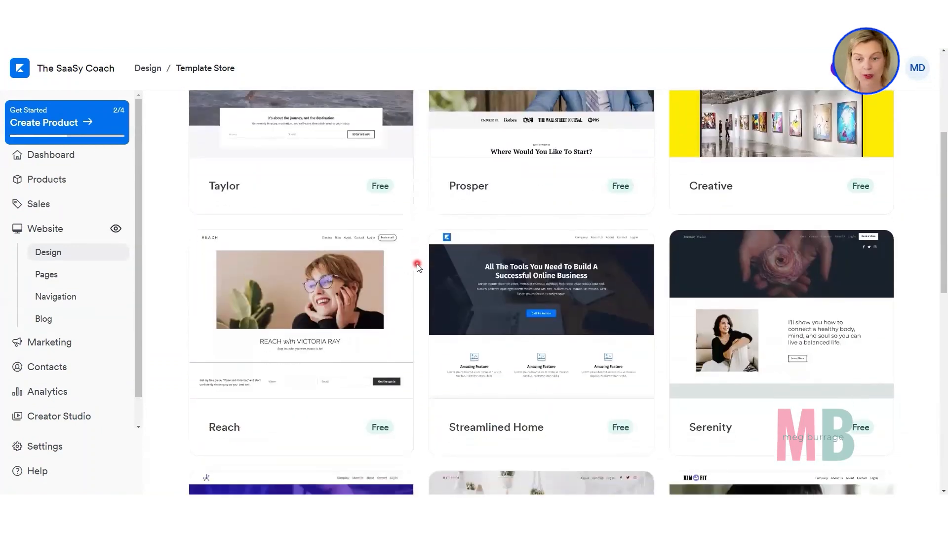
scroll(417, 268, "down", 6)
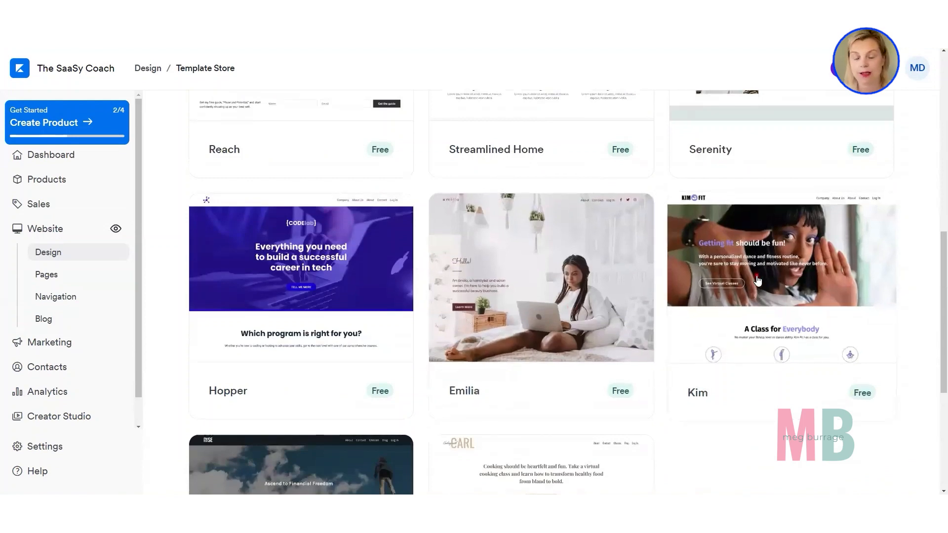
left_click(758, 280)
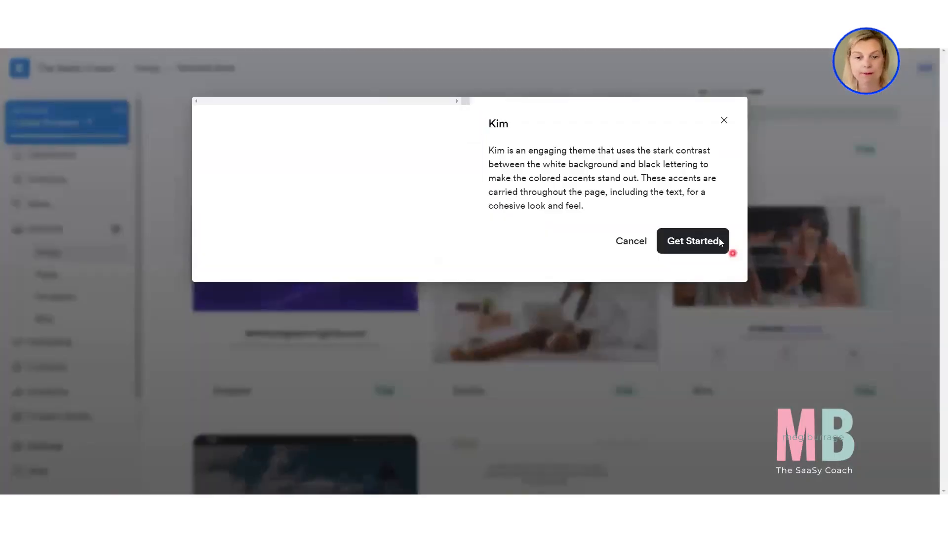
left_click(690, 245)
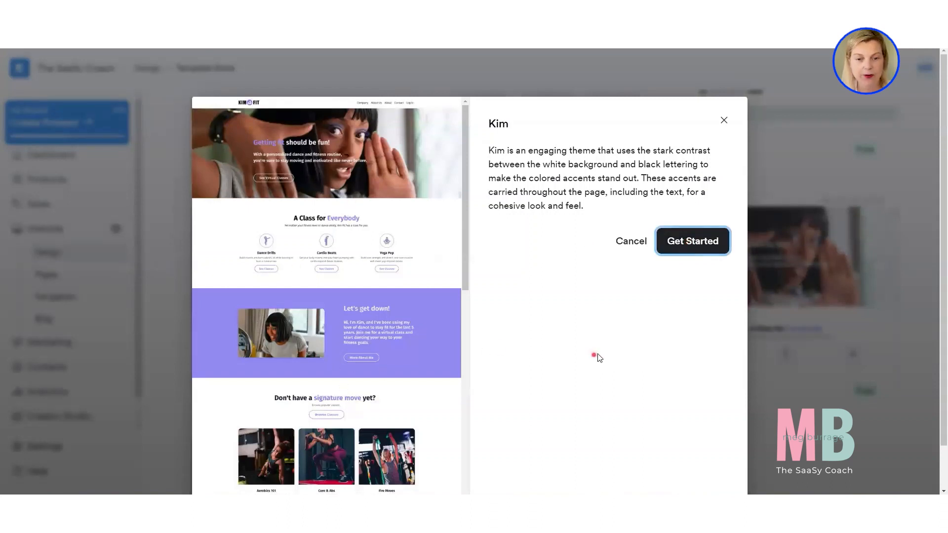
left_click(689, 243)
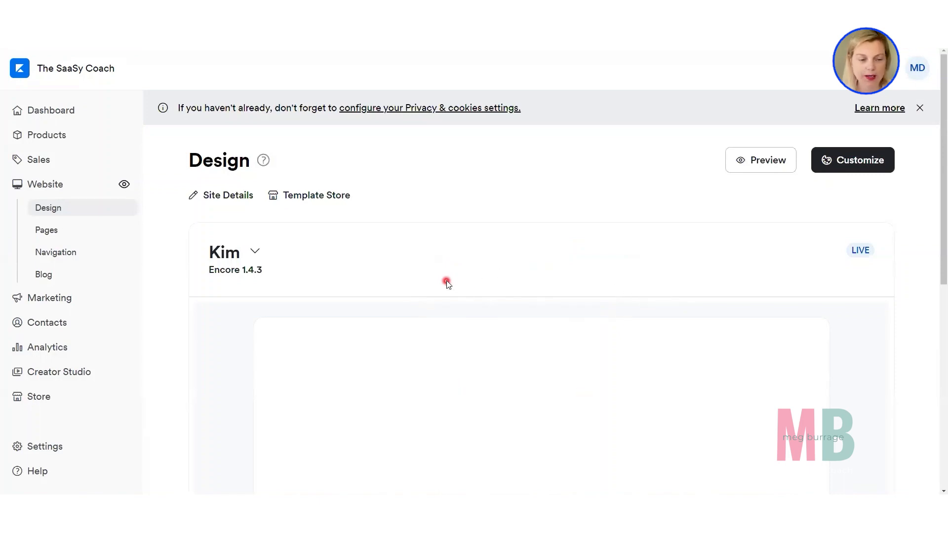
Upload the zipped template "Kajabi Kickstarter Website Theme - Softly Does It" from the device to the saved templates.
scroll(444, 280, "down", 3)
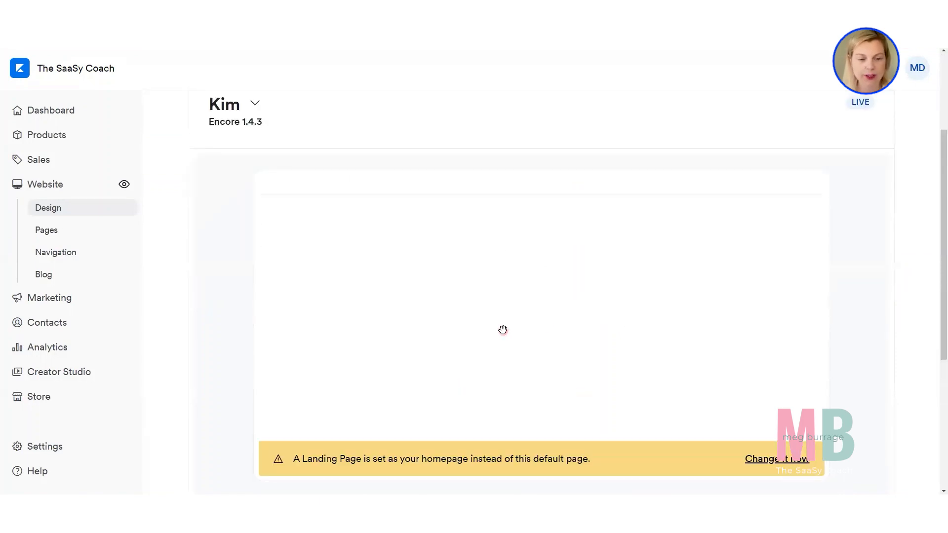
scroll(503, 330, "up", 3)
scroll(891, 337, "down", 3)
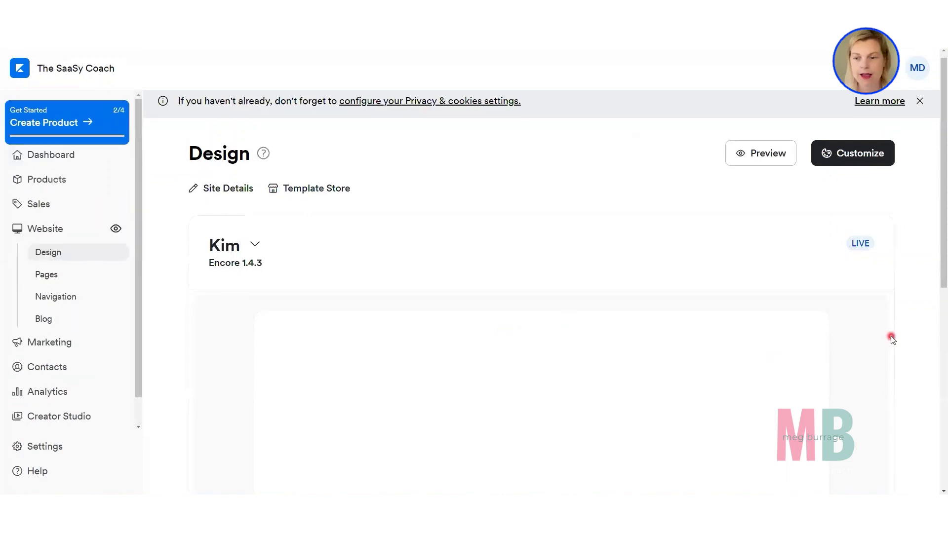
scroll(892, 337, "down", 5)
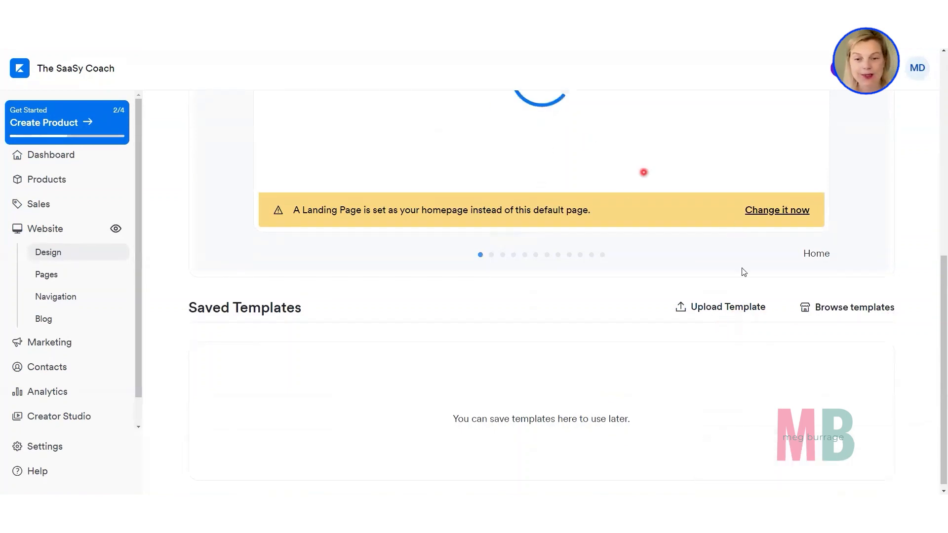
left_click(713, 308)
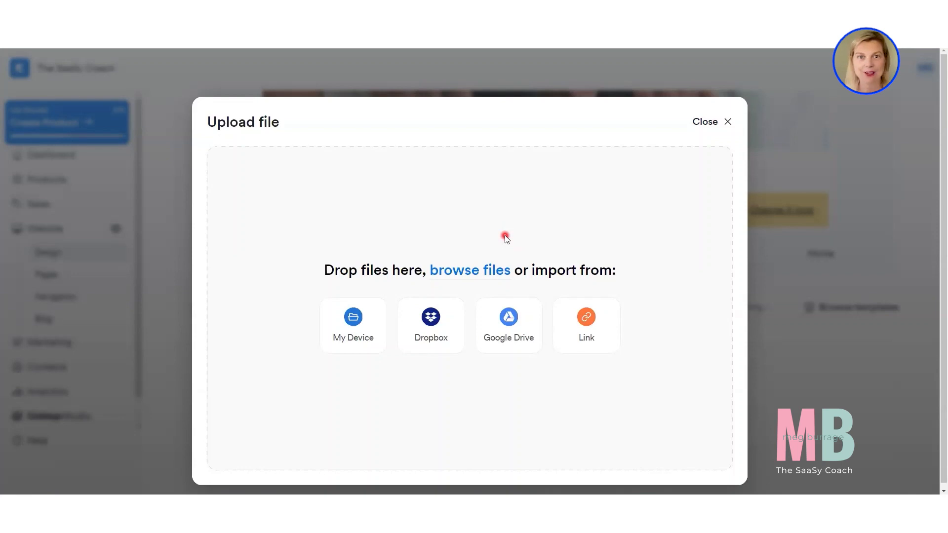
left_click(359, 334)
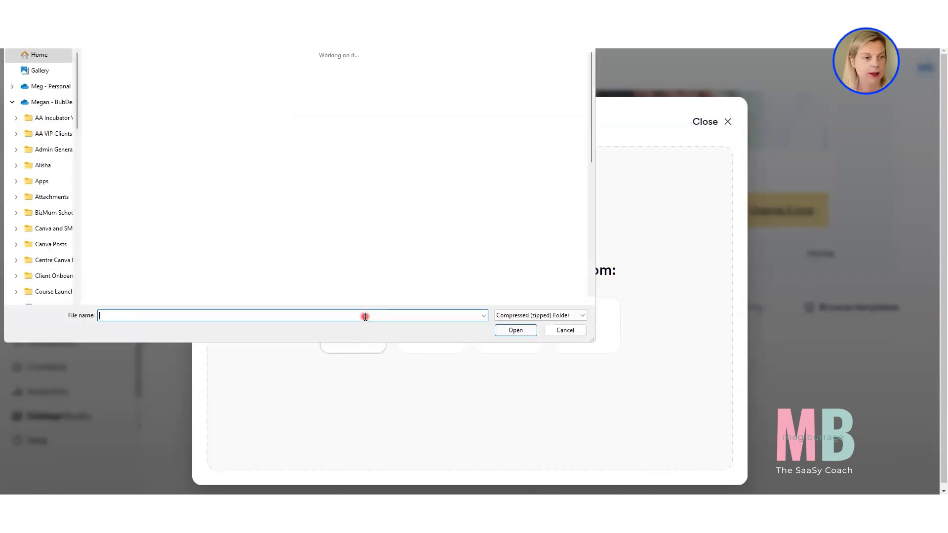
left_click(115, 94)
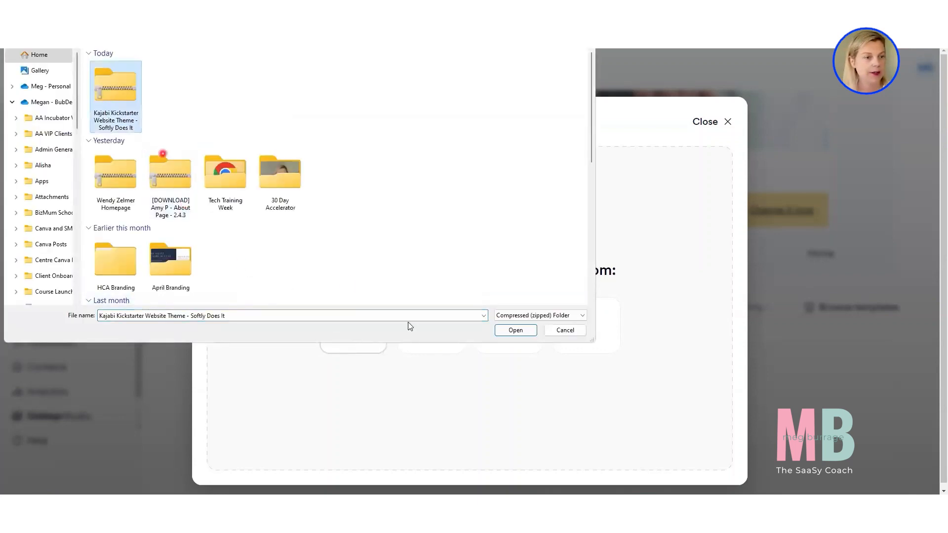
left_click(512, 334)
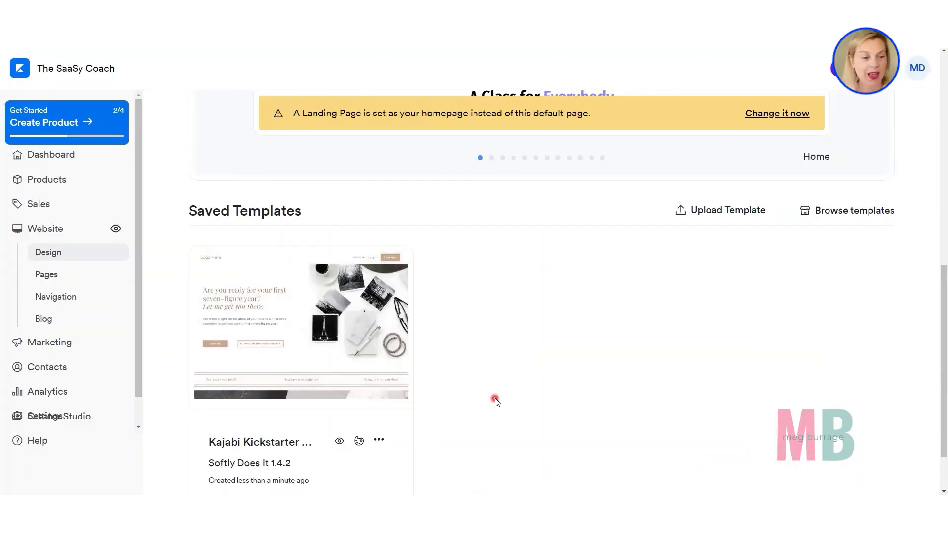
Compare the live Kim template's preview with the uploaded Kajabi Kickstarter theme among the saved templates.
mouse_move(306, 382)
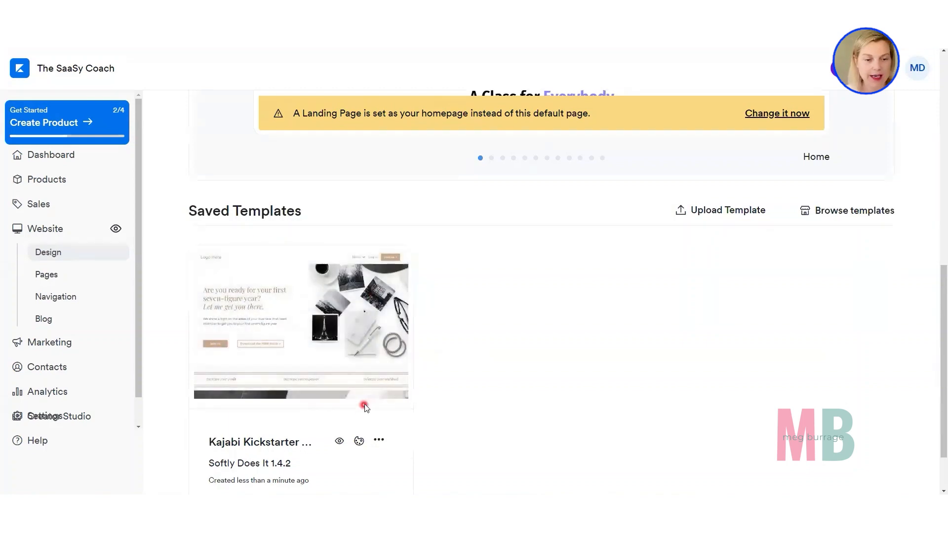
scroll(435, 368, "up", 5)
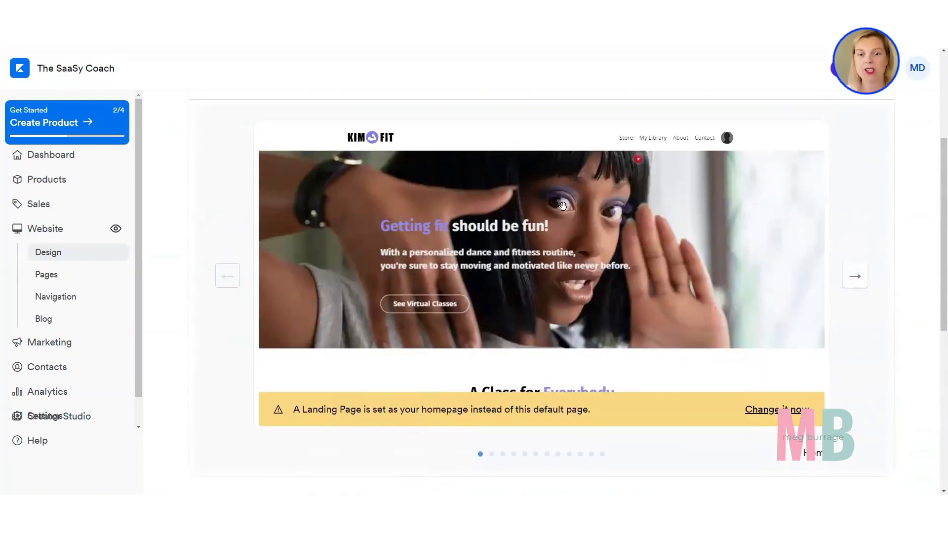
mouse_move(563, 206)
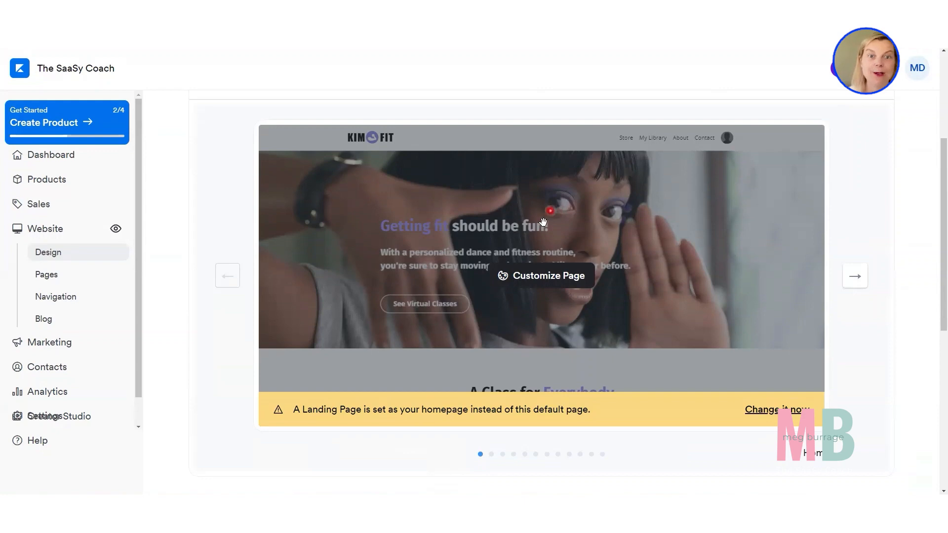
scroll(518, 302, "down", 5)
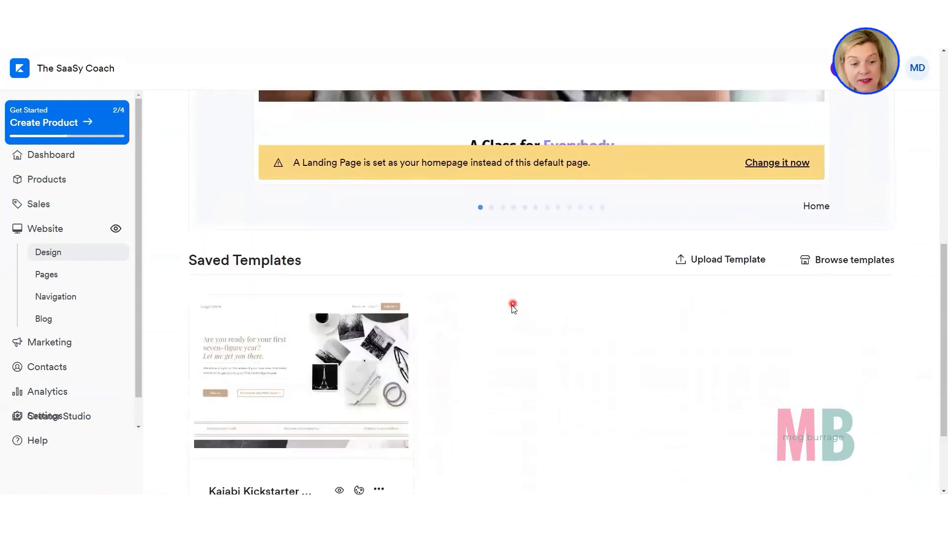
scroll(516, 306, "down", 2)
mouse_move(250, 235)
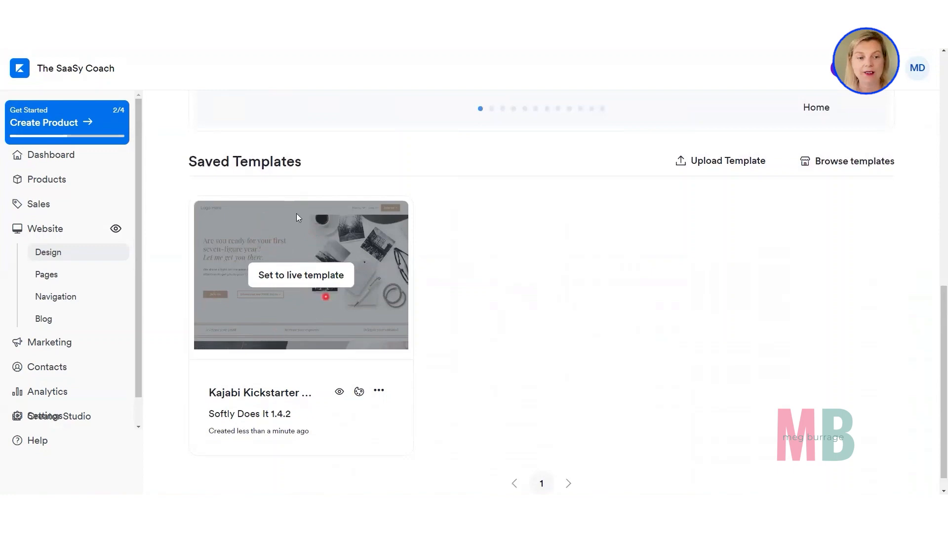
scroll(263, 323, "up", 3)
scroll(262, 323, "up", 3)
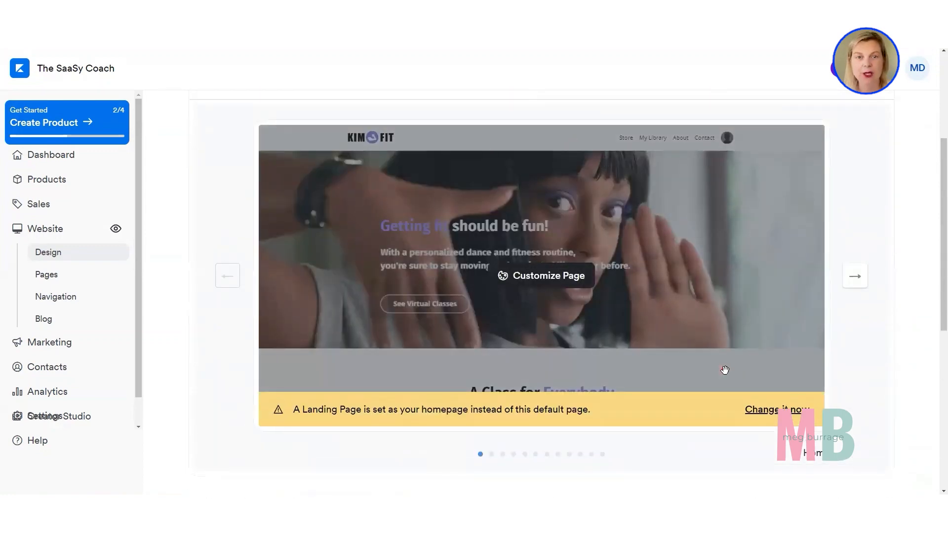
scroll(700, 402, "down", 4)
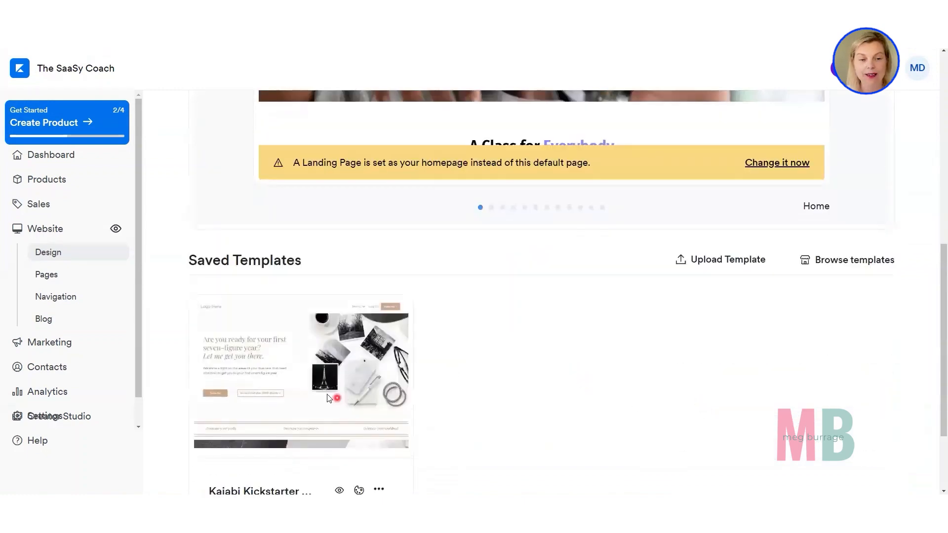
scroll(313, 385, "up", 4)
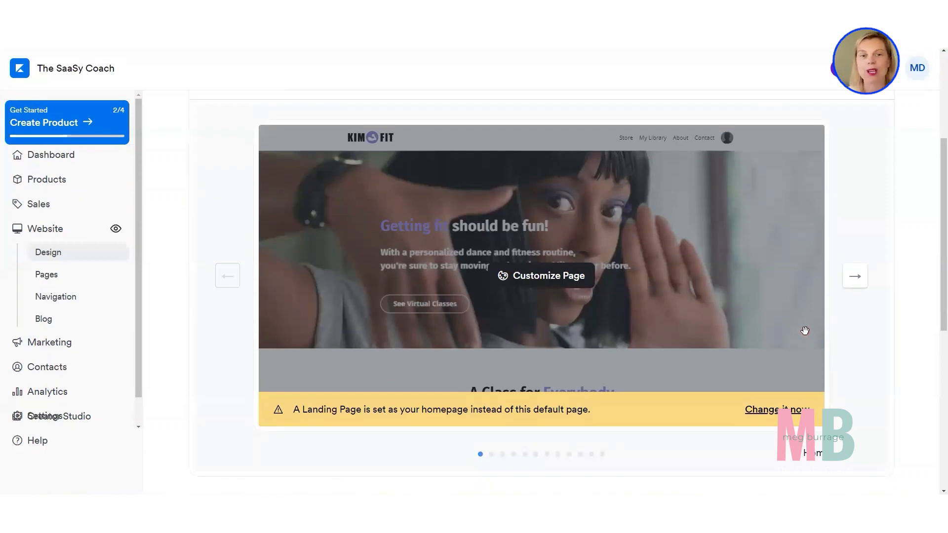
scroll(741, 247, "down", 1)
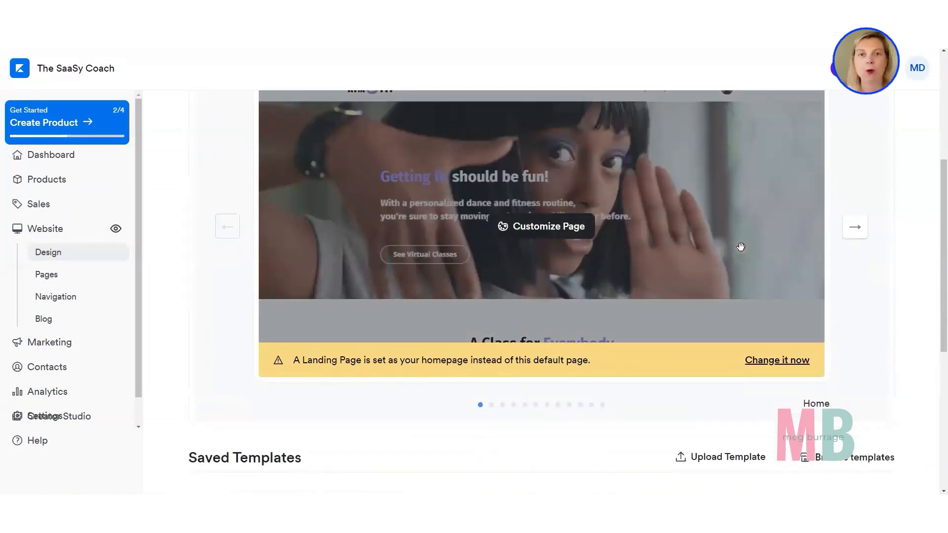
scroll(740, 247, "down", 1)
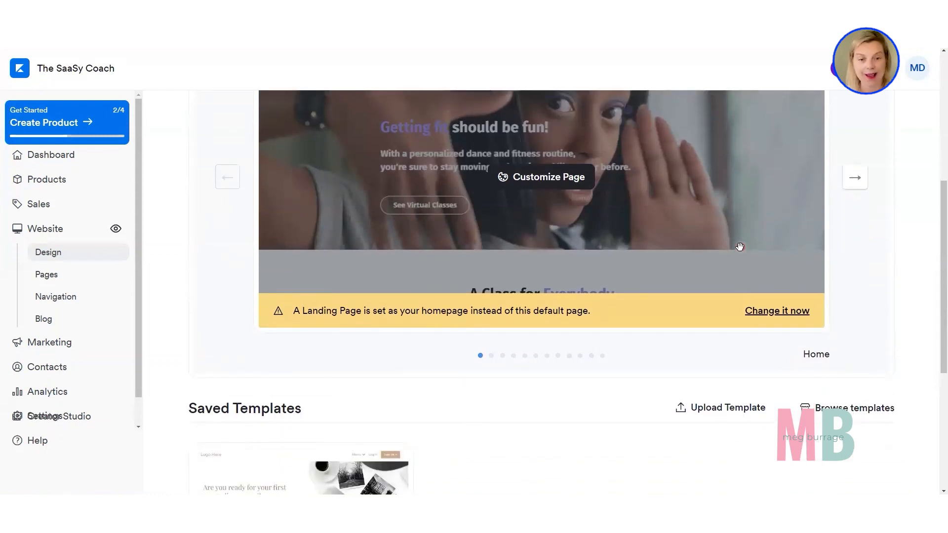
Set the saved Kajabi Kickstarter Website Theme Softly Does It as the live template.
scroll(726, 299, "down", 5)
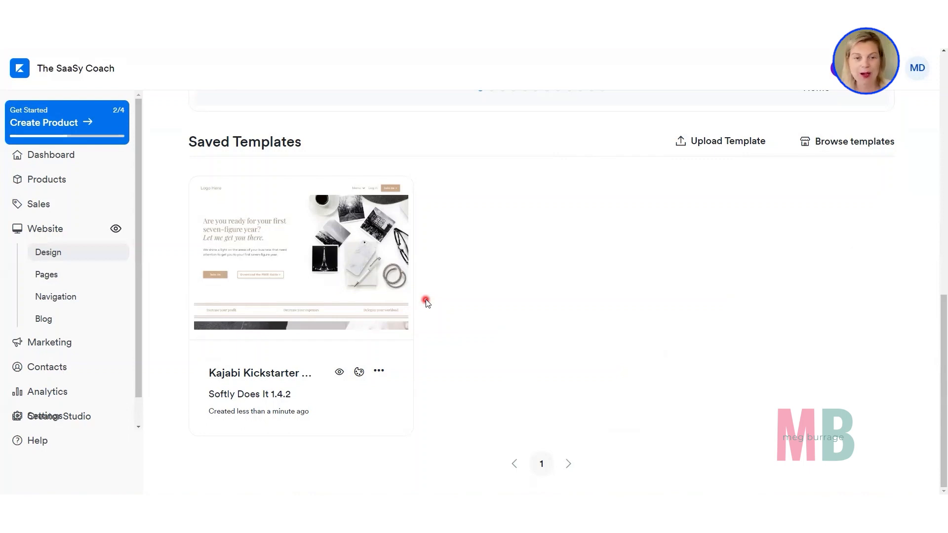
mouse_move(307, 278)
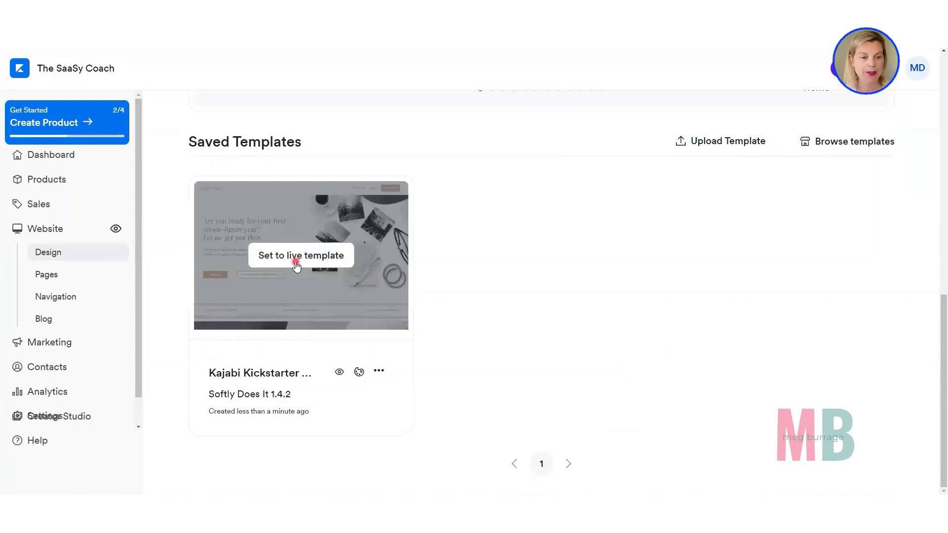
left_click(296, 265)
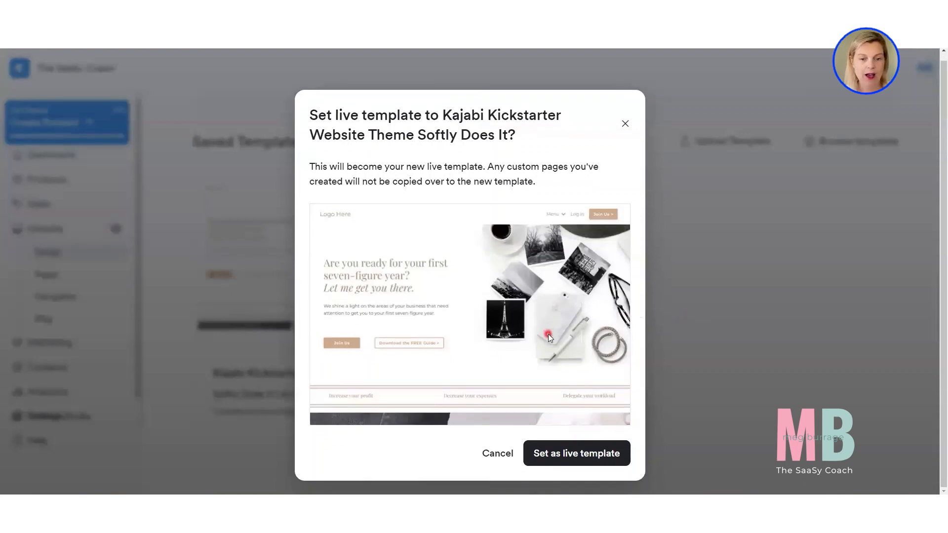
left_click(571, 452)
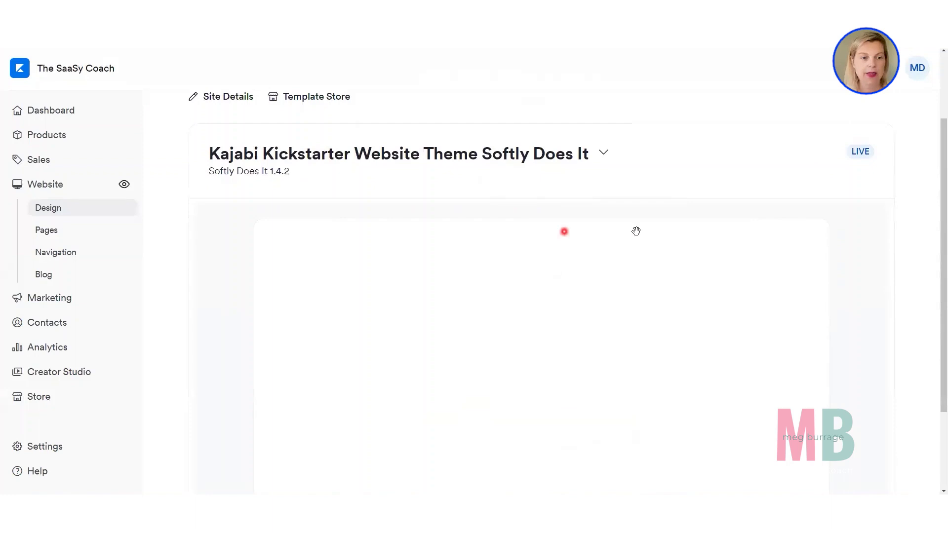
Delete the Kim template from the saved templates and confirm the deletion.
scroll(630, 198, "down", 2)
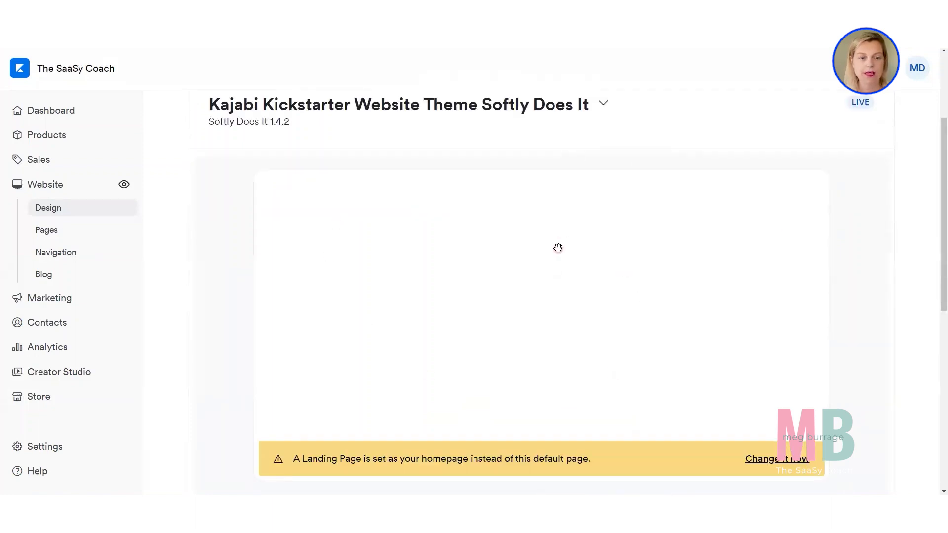
scroll(558, 248, "down", 8)
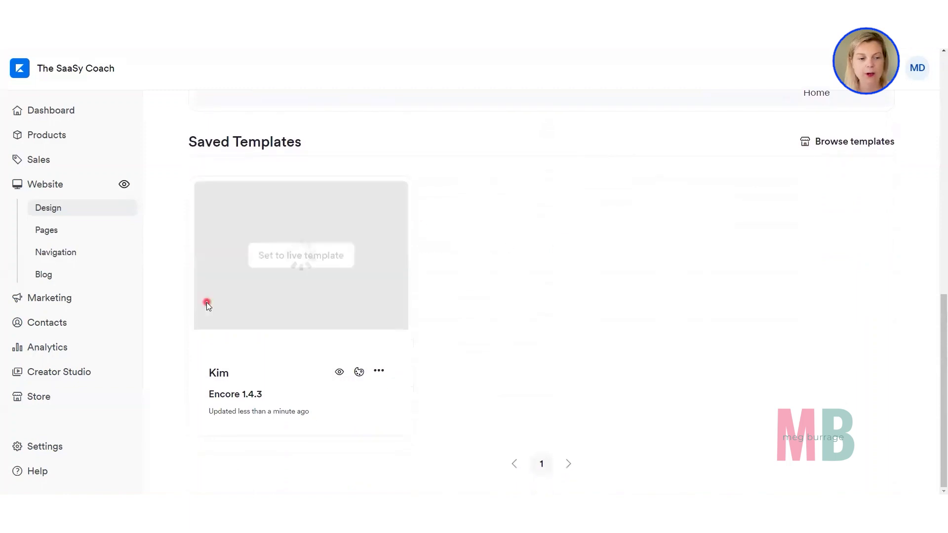
scroll(206, 302, "up", 8)
scroll(207, 302, "down", 10)
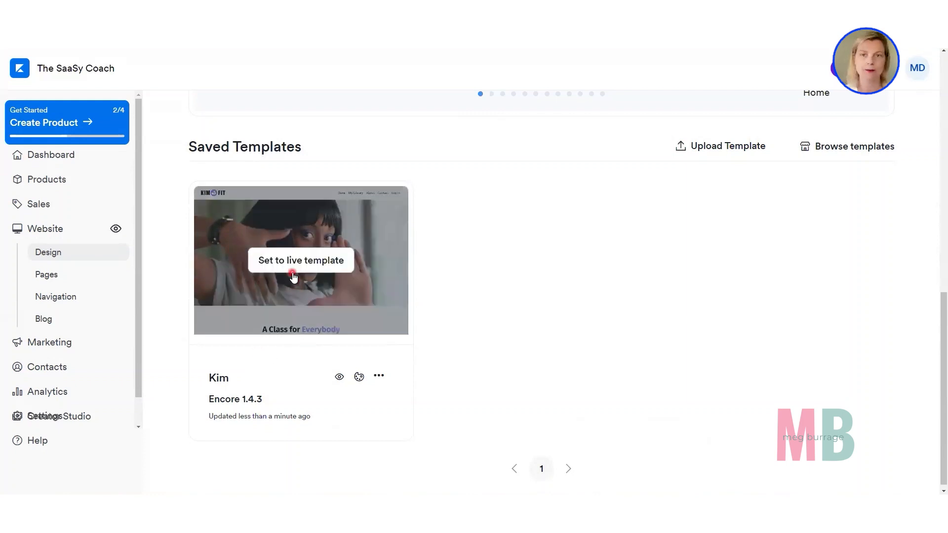
left_click(378, 376)
scroll(296, 301, "down", 2)
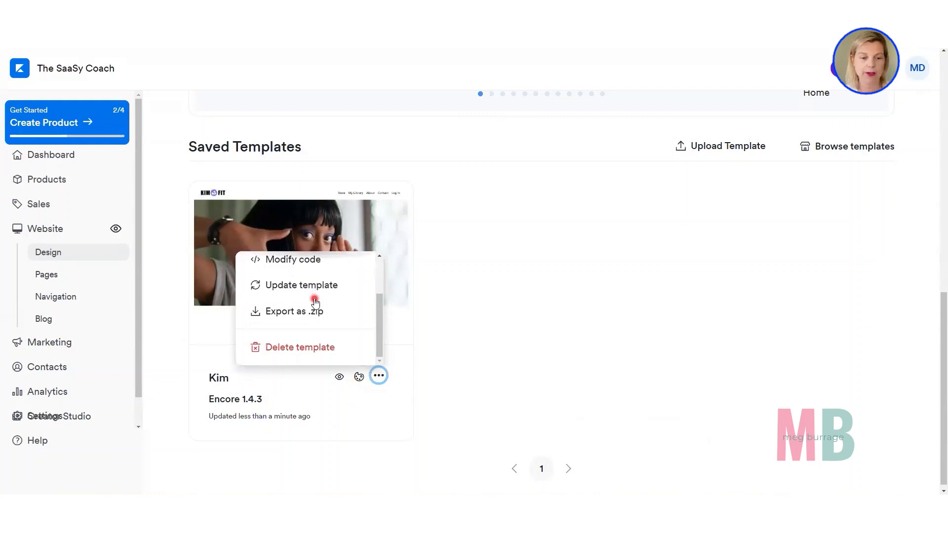
left_click(285, 346)
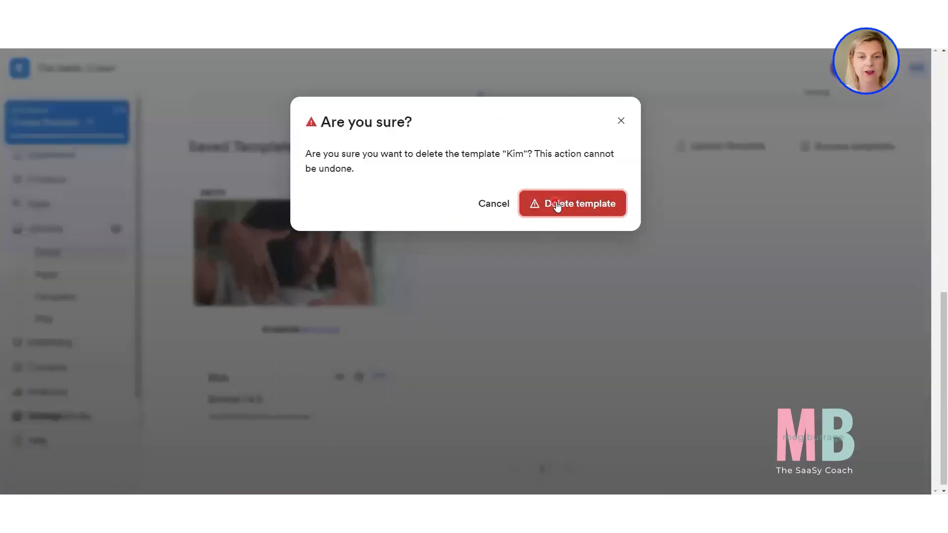
left_click(553, 205)
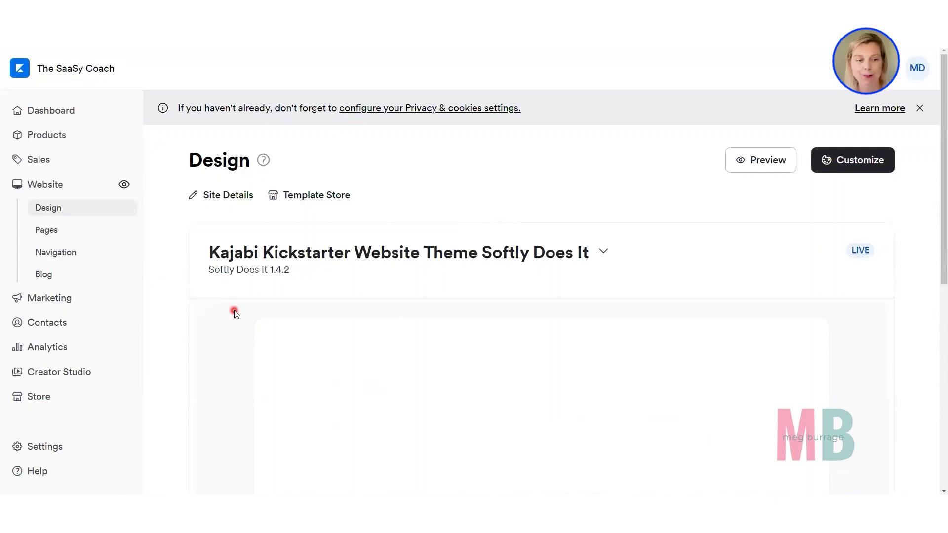
Open the live theme's Home page for customizing in a separate browser tab.
scroll(237, 316, "down", 2)
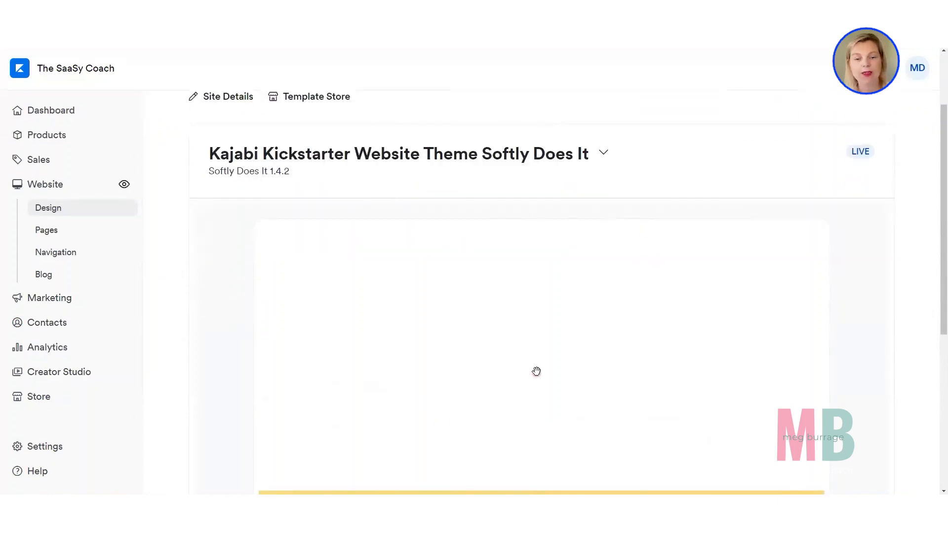
scroll(536, 371, "up", 2)
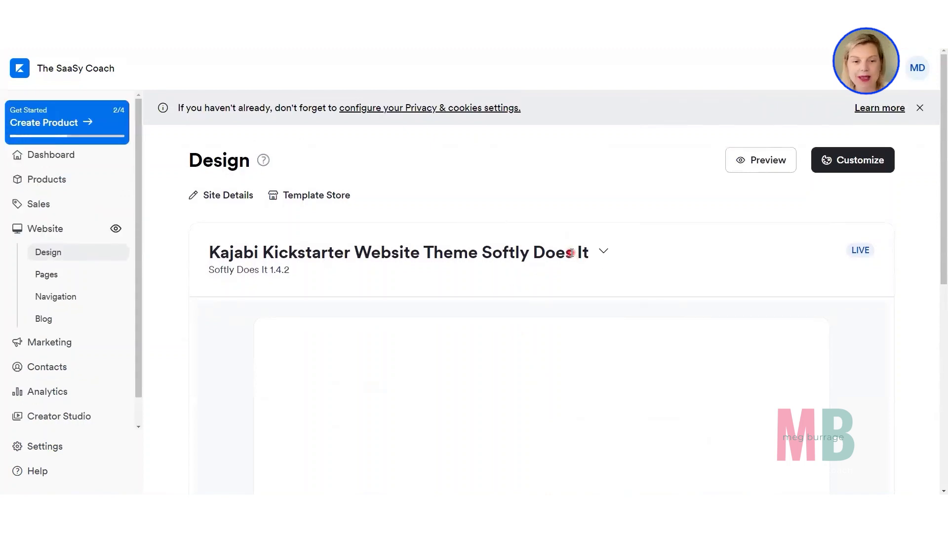
scroll(569, 252, "down", 6)
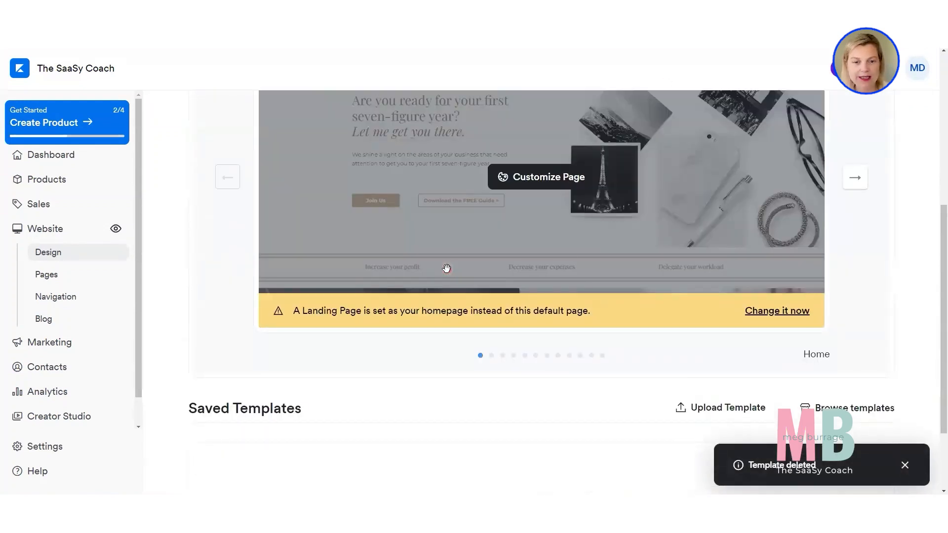
scroll(643, 245, "up", 1)
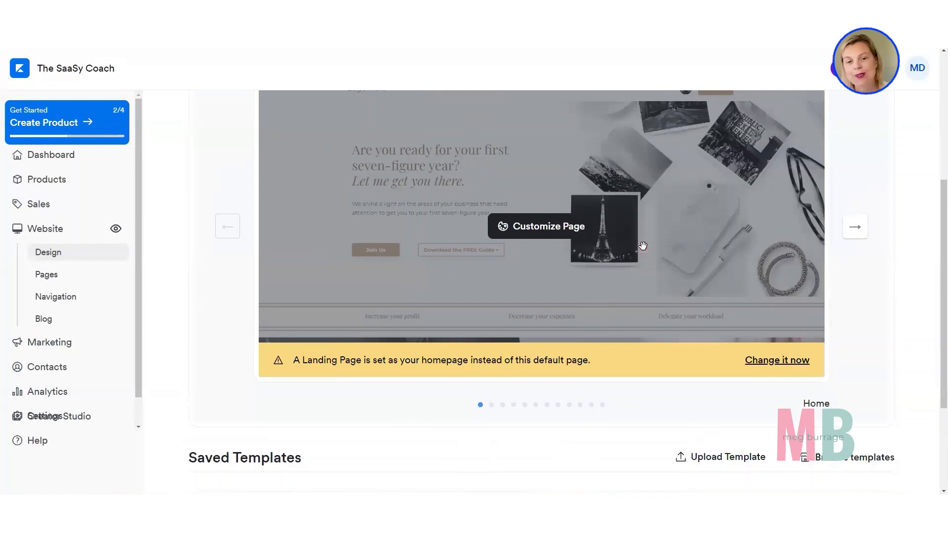
right_click(517, 230)
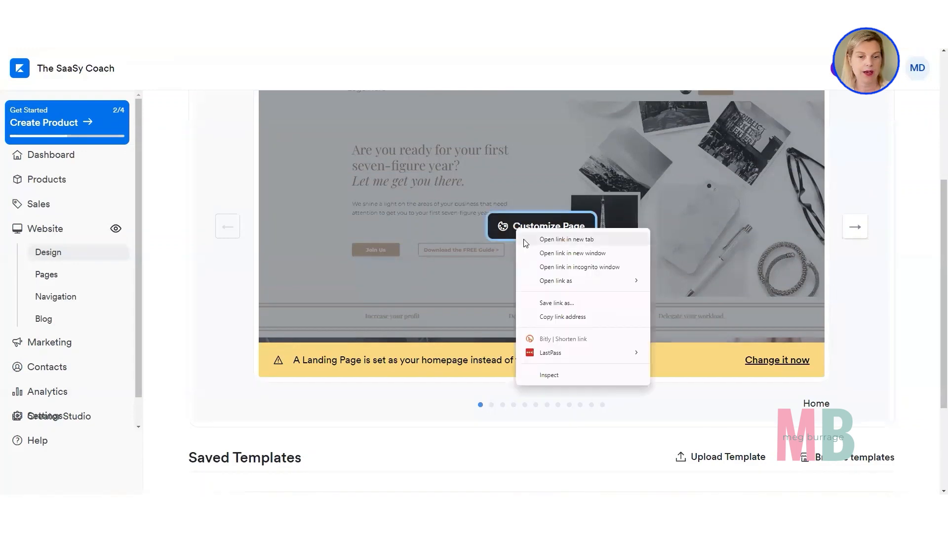
left_click(525, 240)
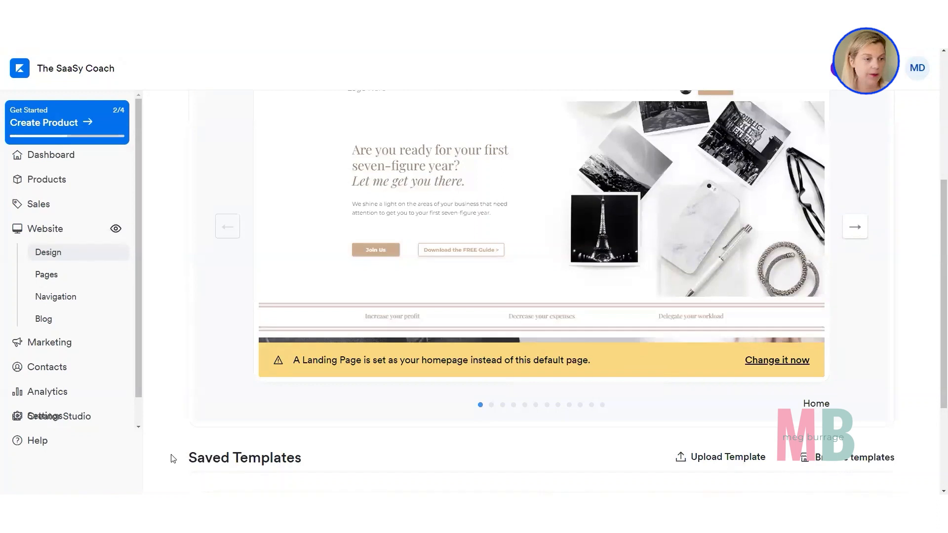
Open the list of website pages, review its system and published pages, and check the page selector in the Home page editor.
left_click(43, 278)
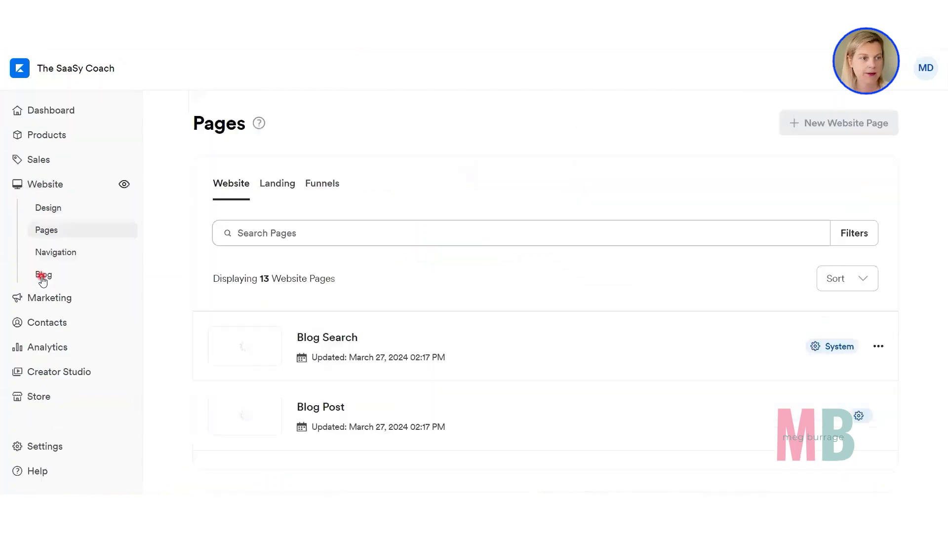
left_click(227, 196)
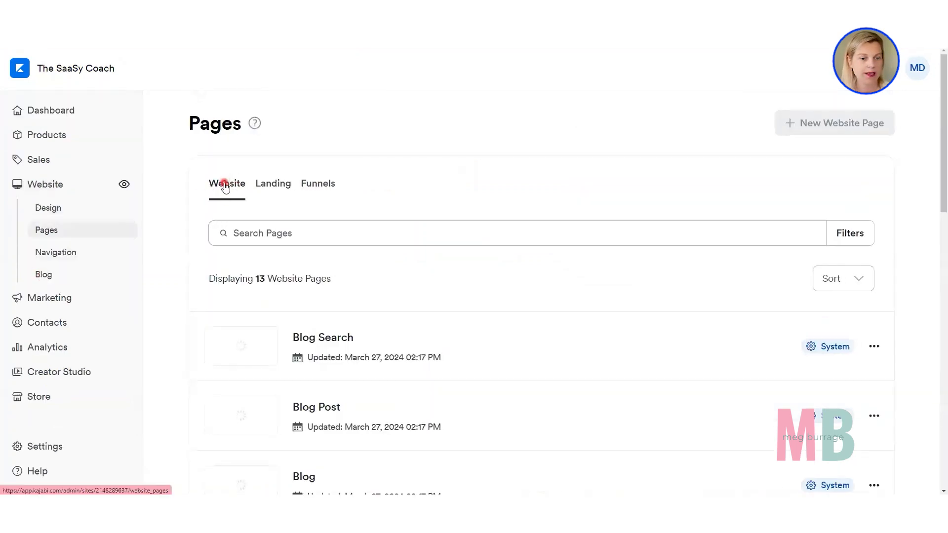
left_click(346, 215)
scroll(347, 217, "down", 2)
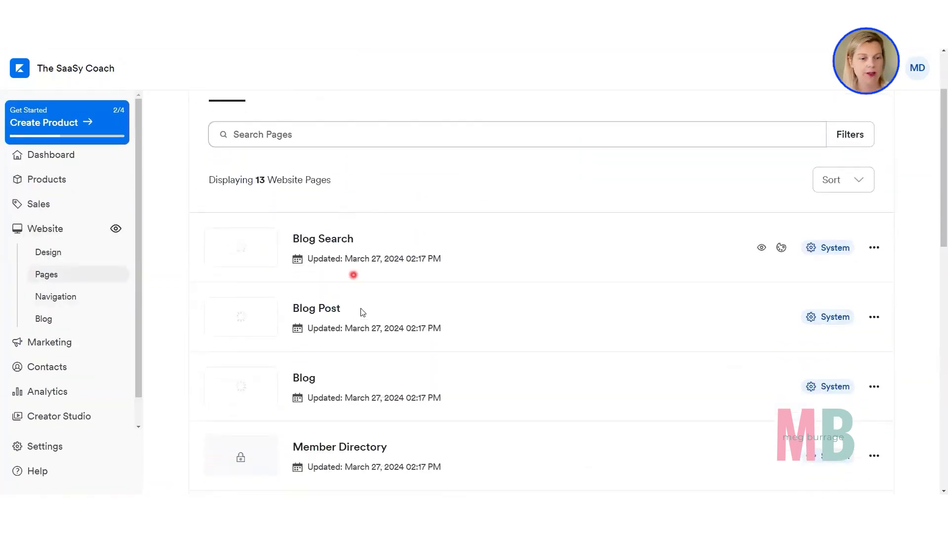
scroll(351, 388, "down", 2)
scroll(349, 384, "down", 3)
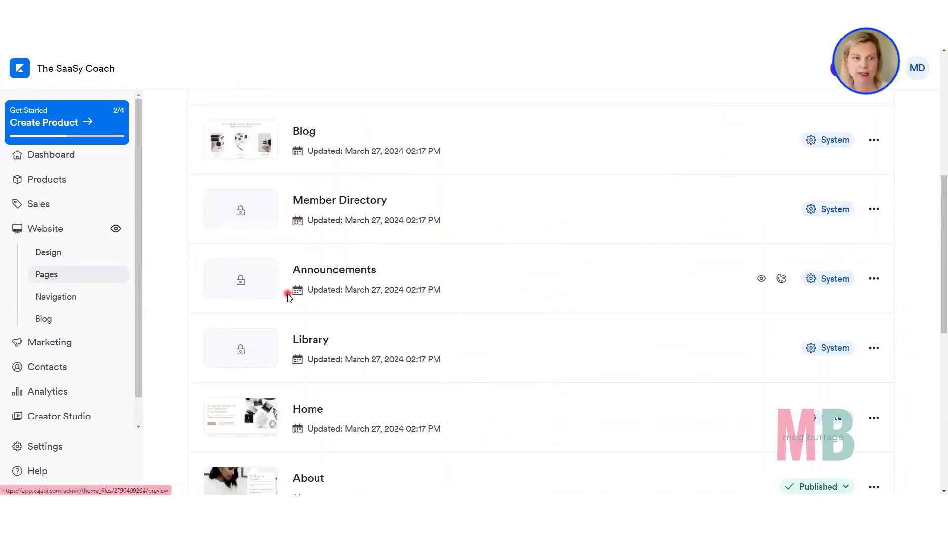
scroll(289, 296, "down", 2)
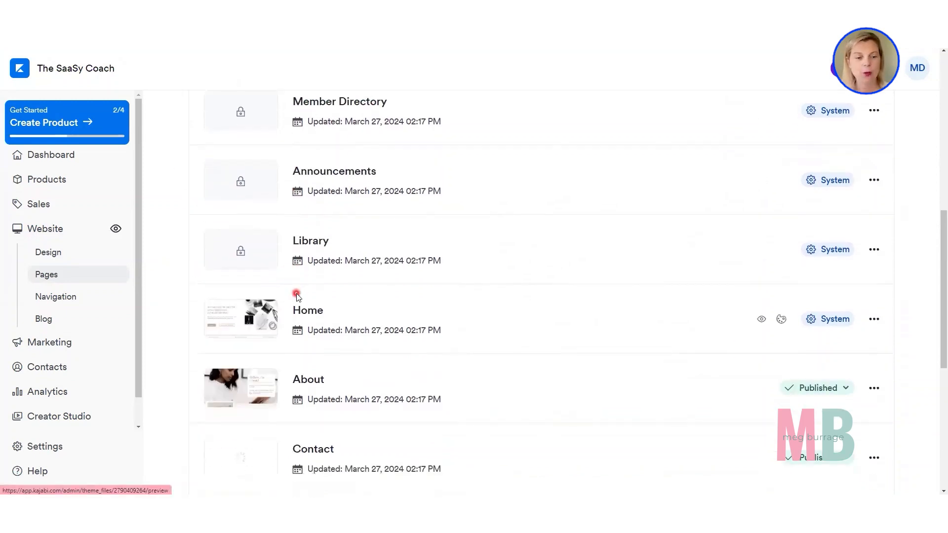
scroll(381, 319, "down", 3)
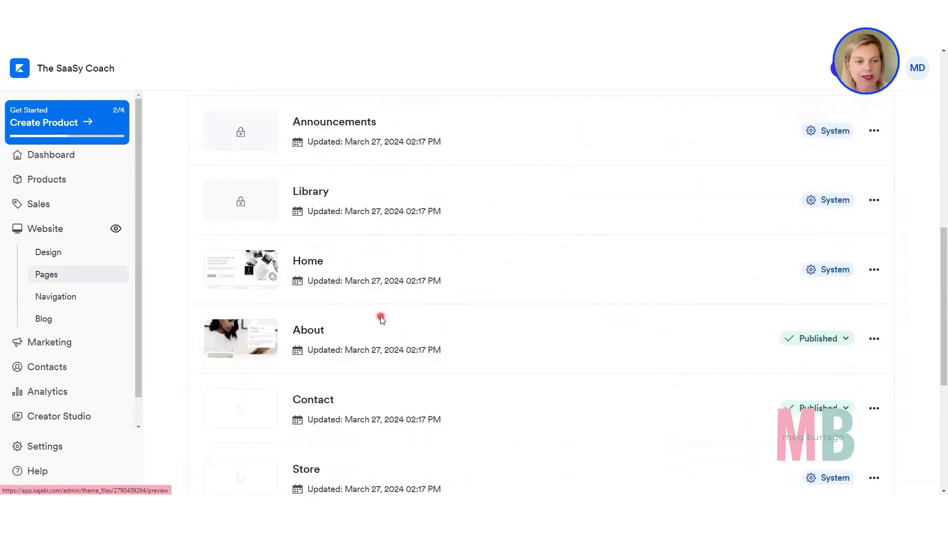
scroll(380, 316, "up", 3)
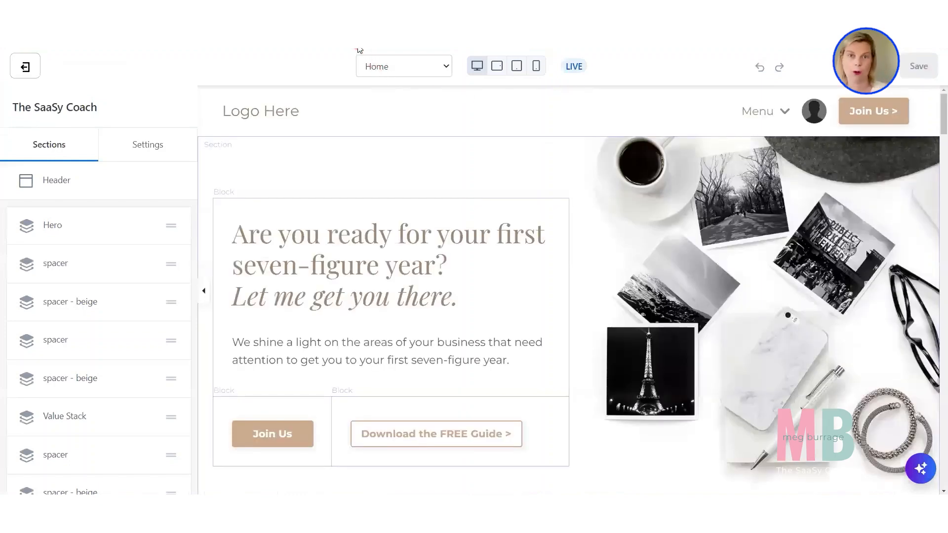
left_click(380, 69)
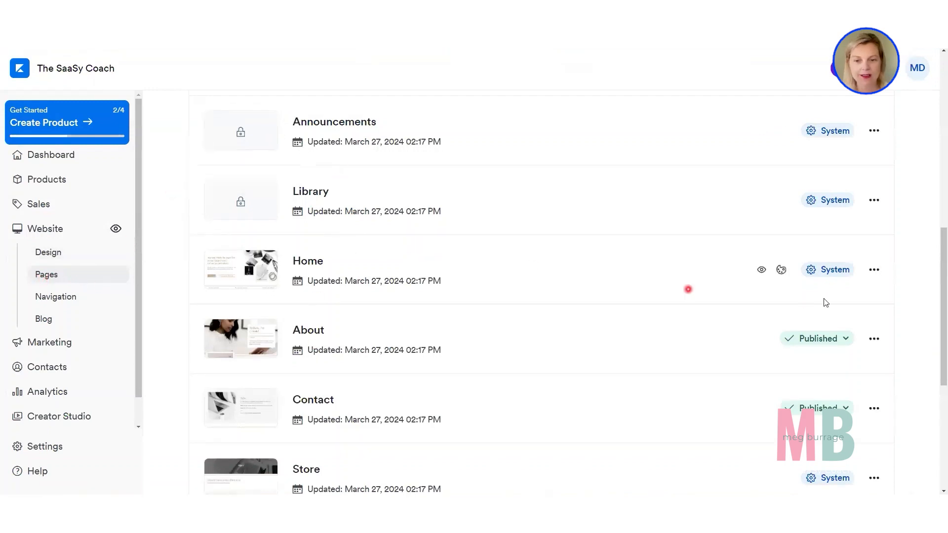
Find the Login page in the website pages list and open it for customizing in a separate browser tab.
scroll(488, 313, "down", 2)
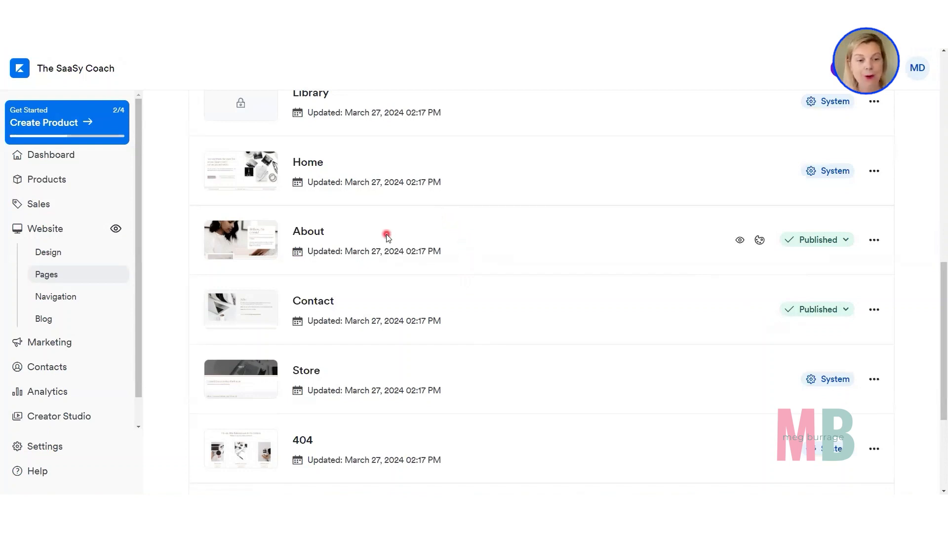
scroll(386, 237, "up", 2)
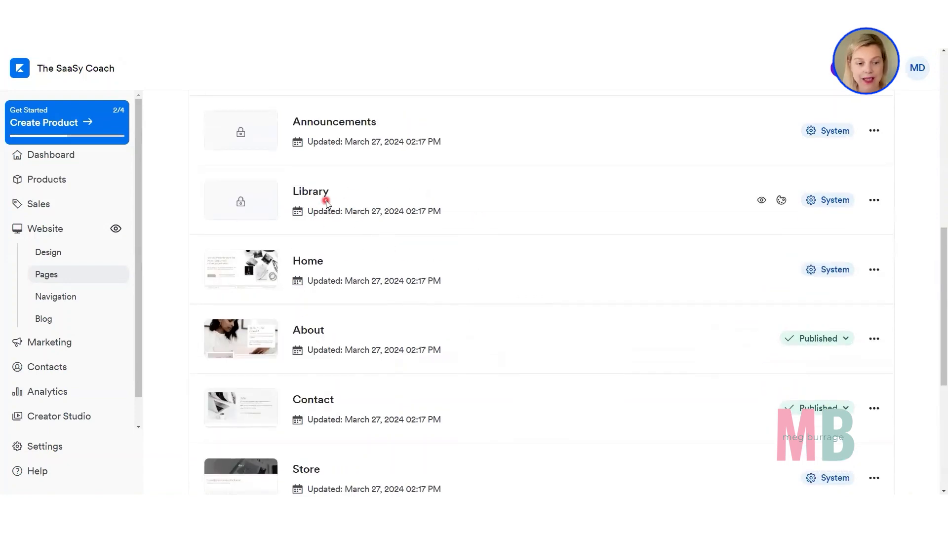
scroll(326, 203, "down", 5)
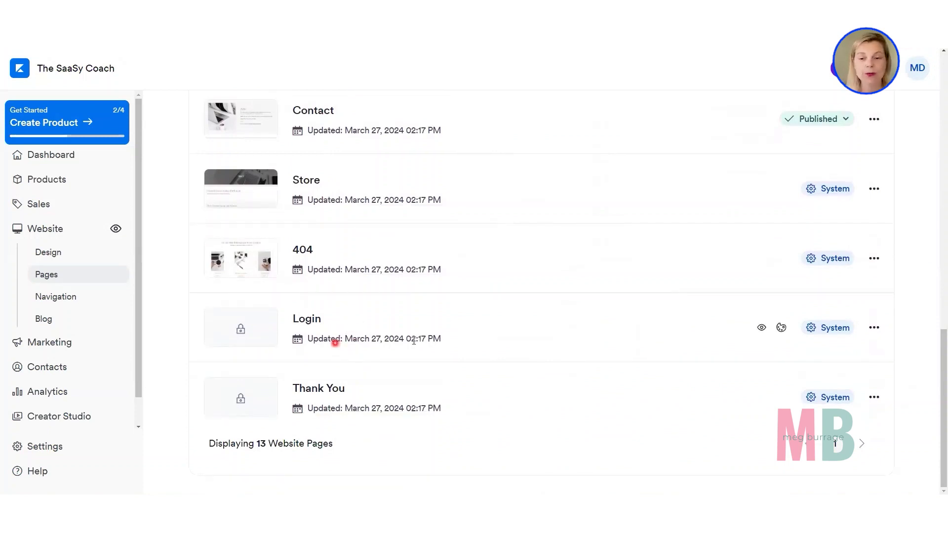
right_click(782, 330)
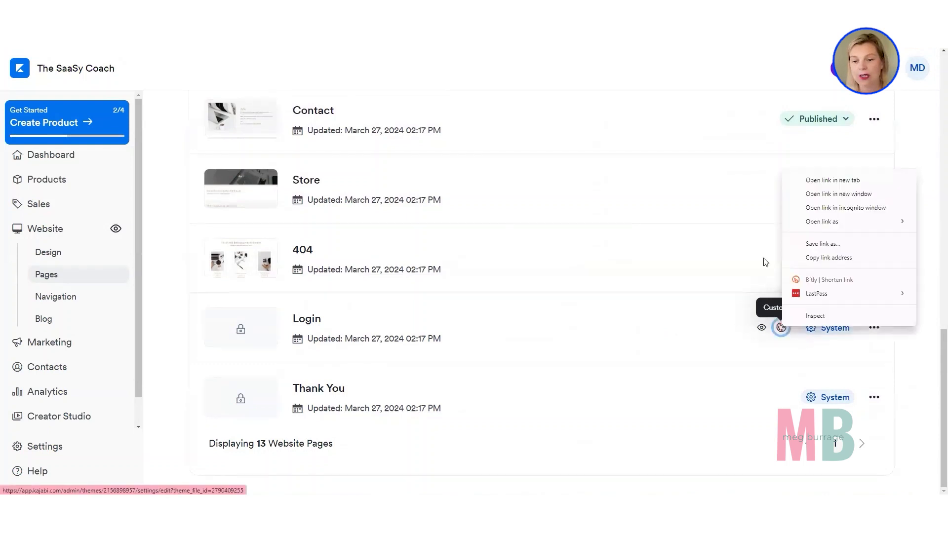
left_click(851, 182)
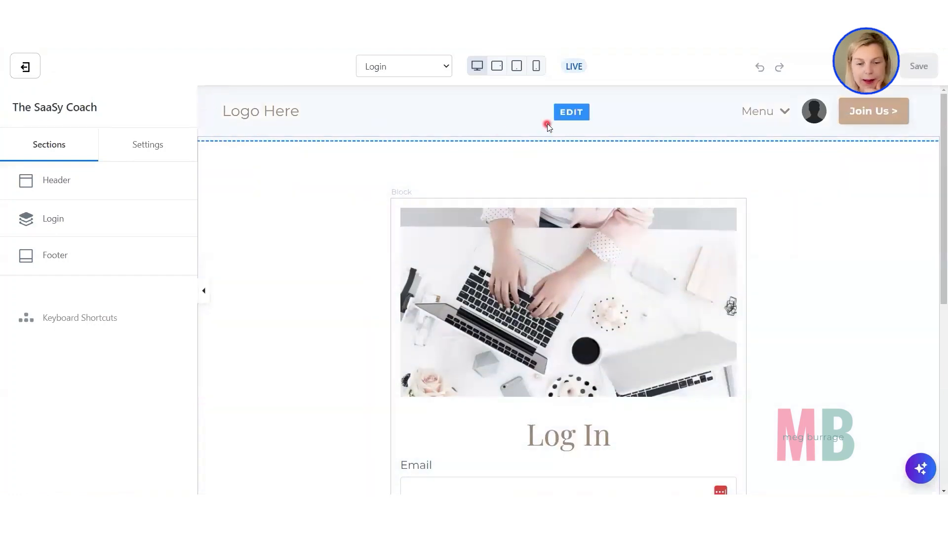
Examine the Login page layout in the editor, from the header and login form down to the footer.
scroll(547, 127, "down", 7)
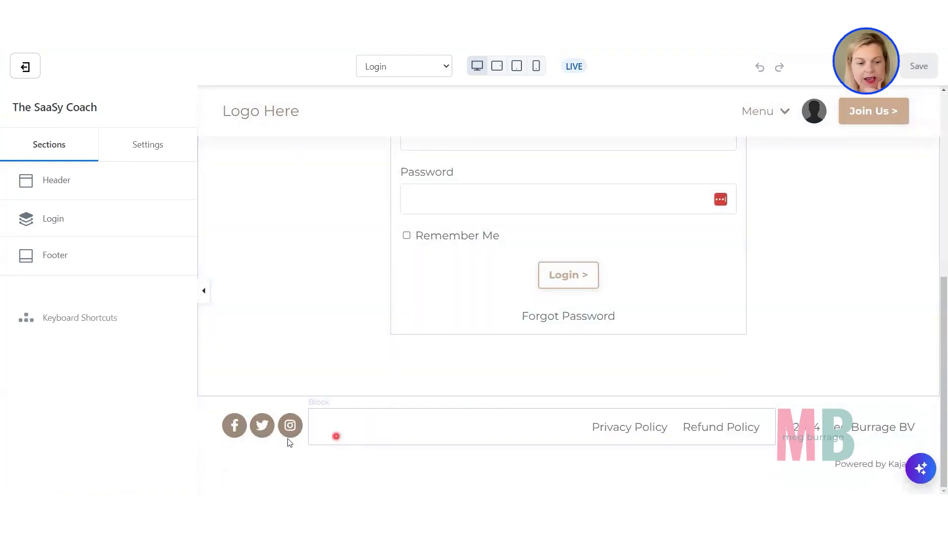
scroll(316, 420, "up", 1)
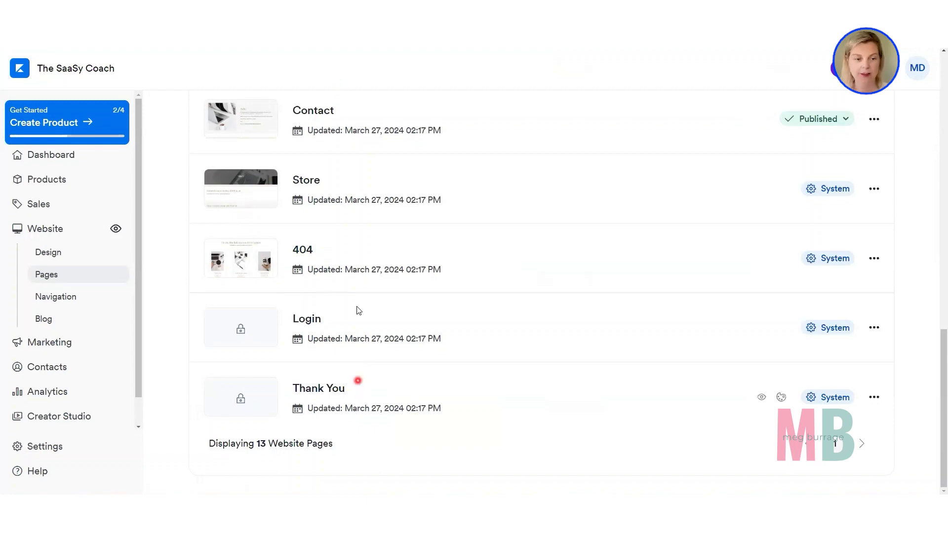
scroll(356, 282, "up", 7)
scroll(356, 283, "up", 8)
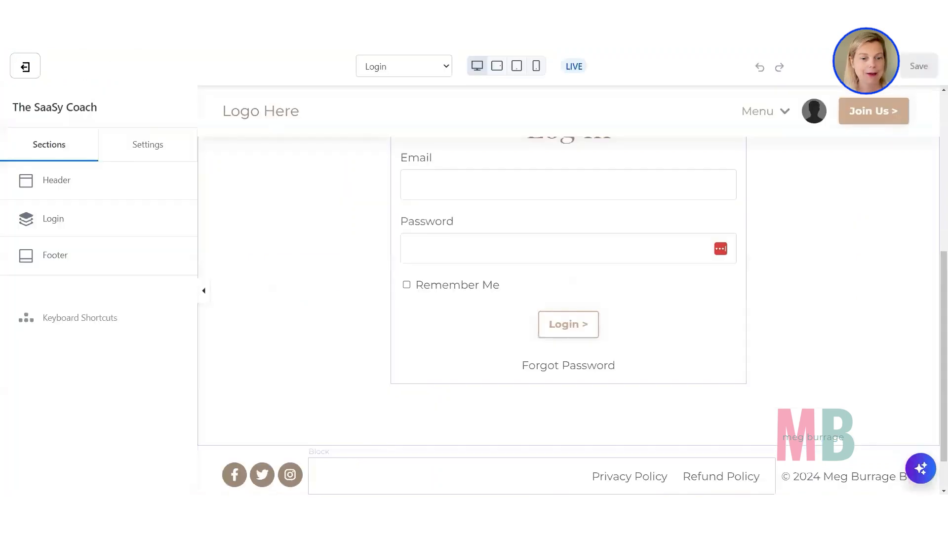
scroll(297, 229, "up", 6)
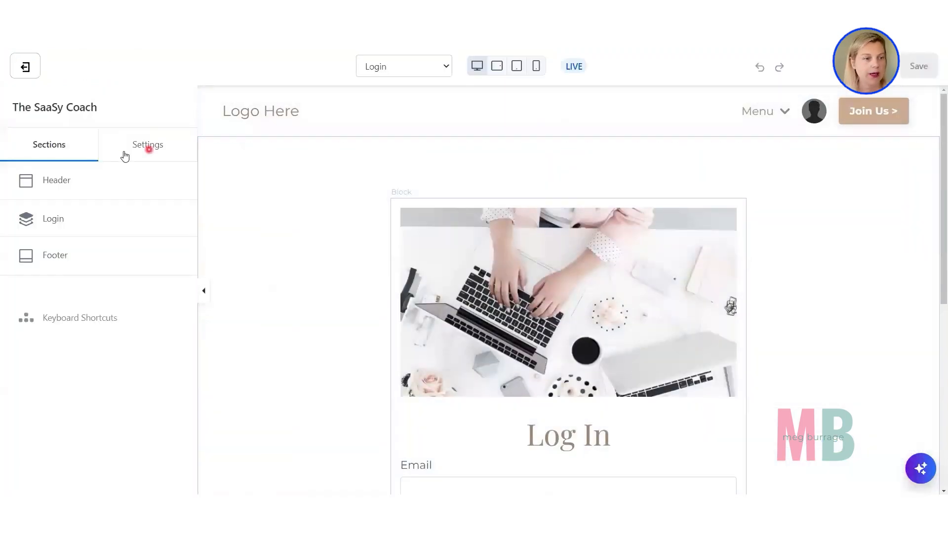
Open the Login page's Header section and look over its color, position and sticky options and its content blocks.
left_click(215, 110)
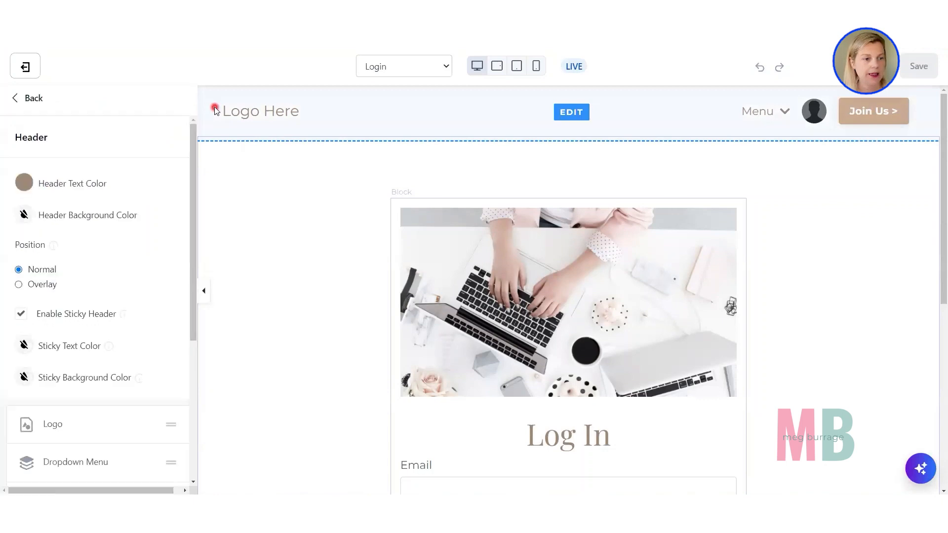
left_click(29, 100)
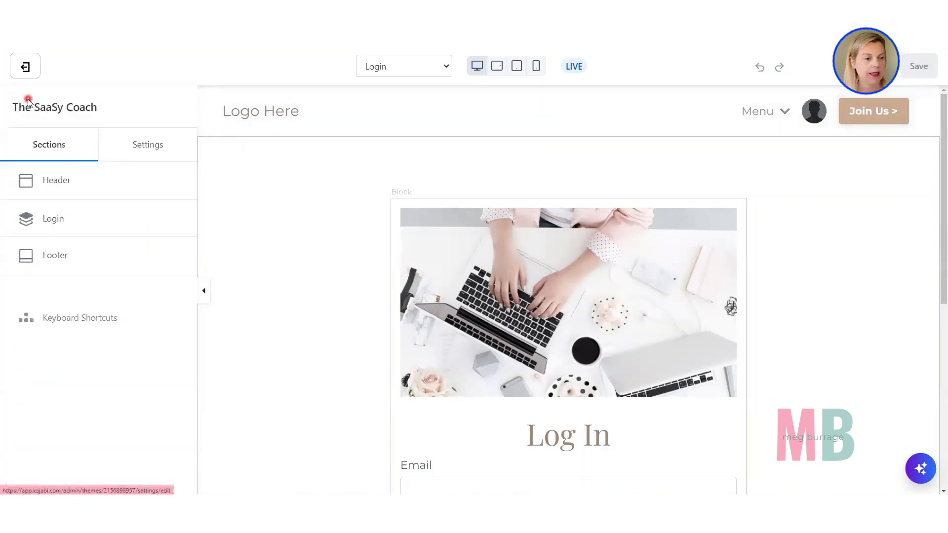
left_click(51, 182)
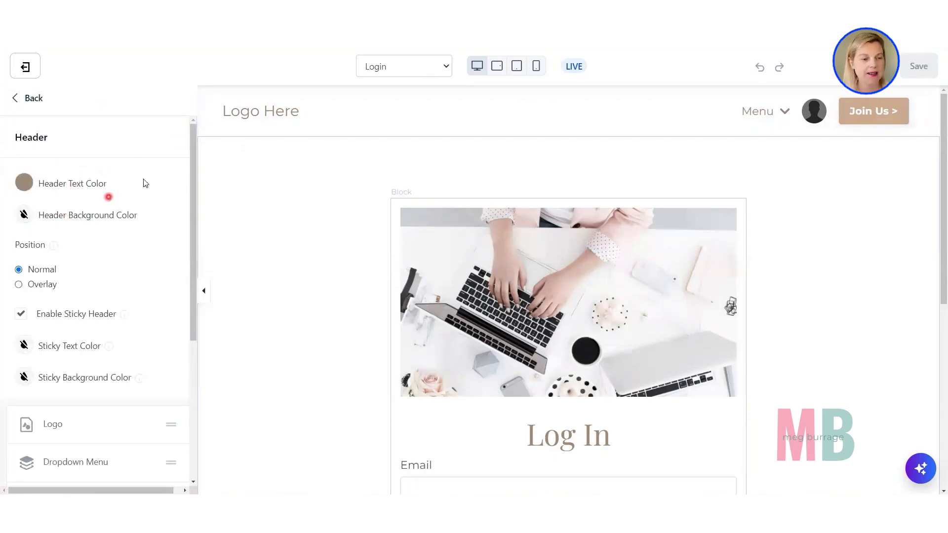
scroll(84, 149, "down", 5)
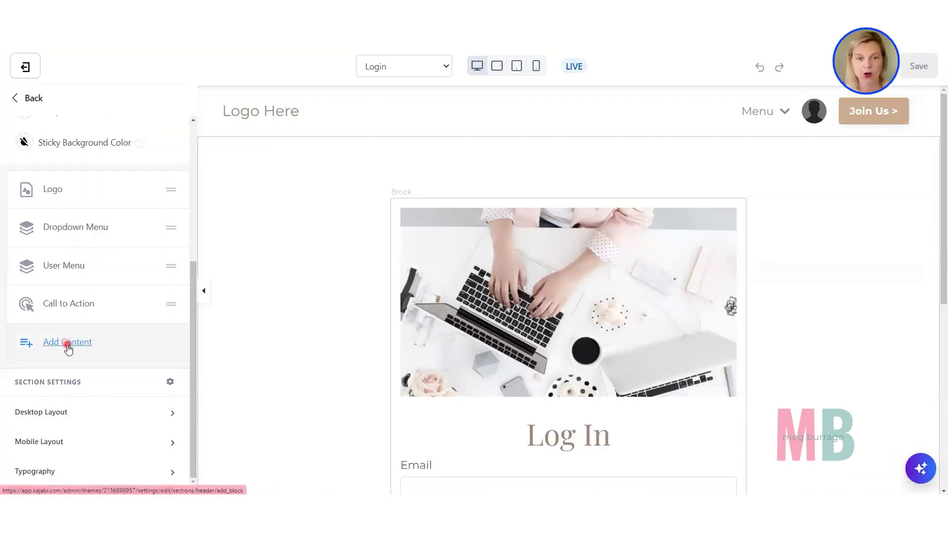
Inspect the header's Call to Action button settings and the page footer, and return to the overview of the page's sections.
left_click(50, 305)
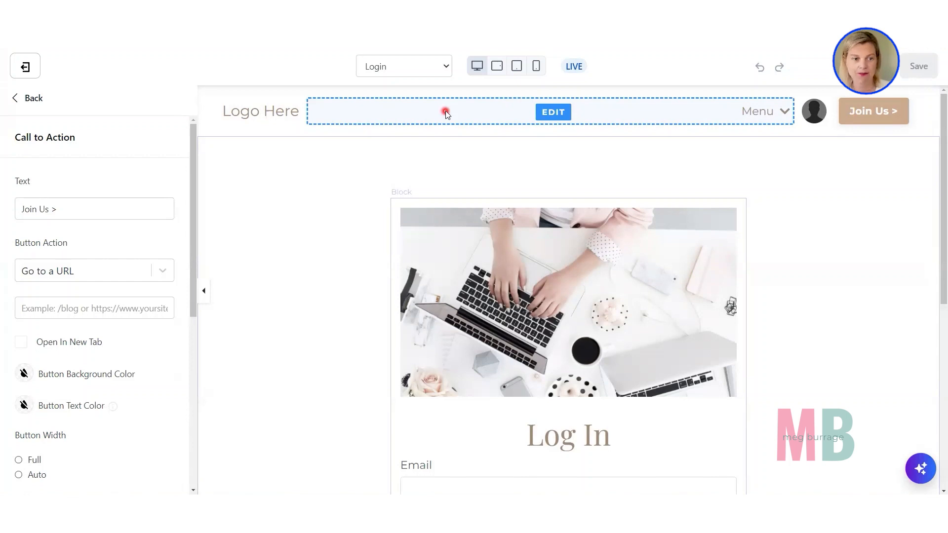
scroll(250, 127, "down", 5)
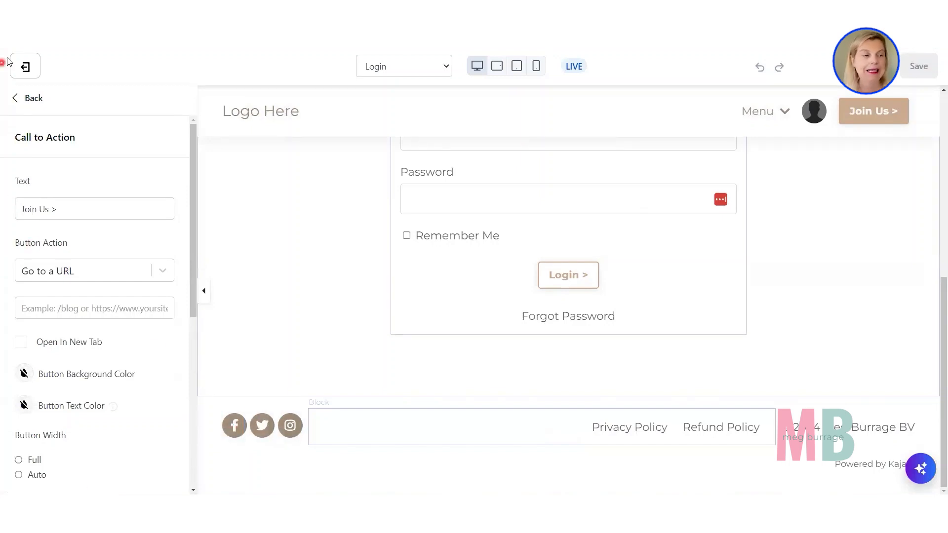
left_click(29, 102)
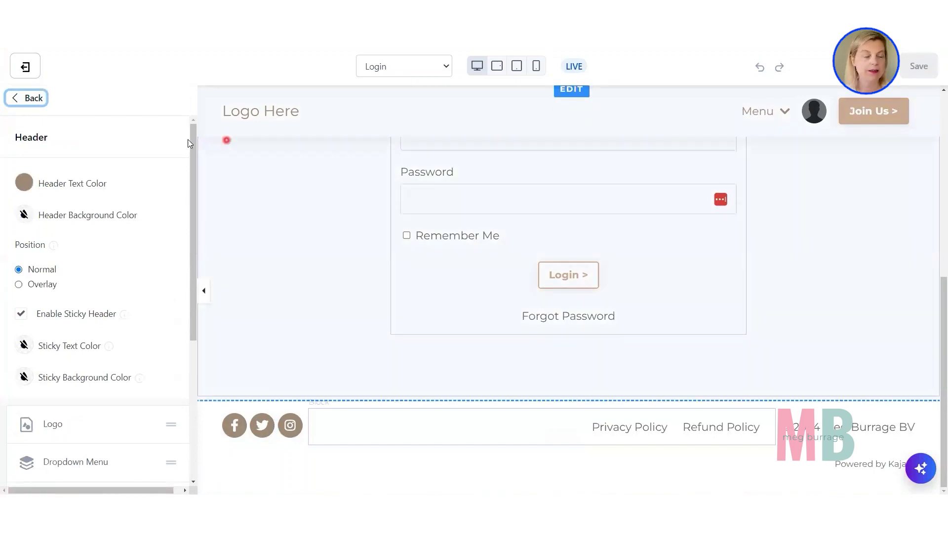
left_click(31, 99)
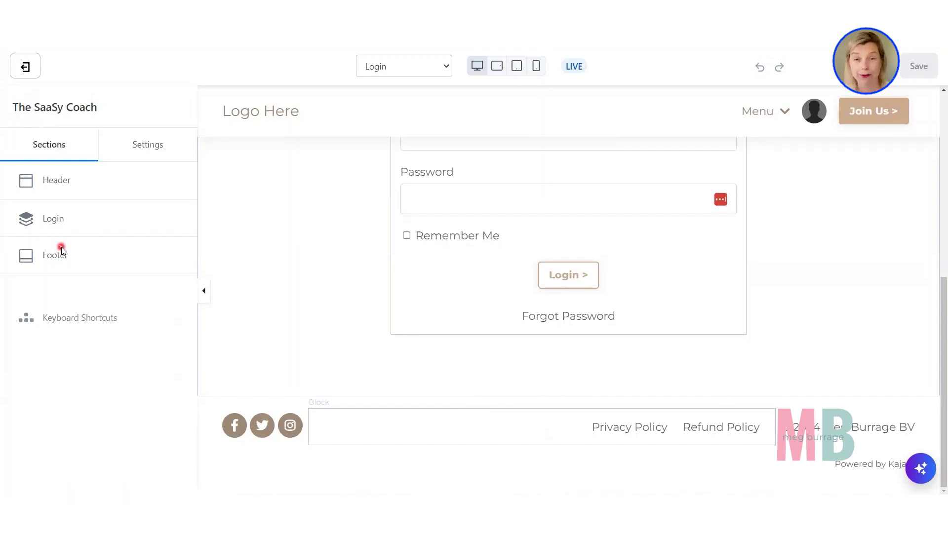
Open the theme's Style Guide settings and review the color, button and font options.
left_click(161, 147)
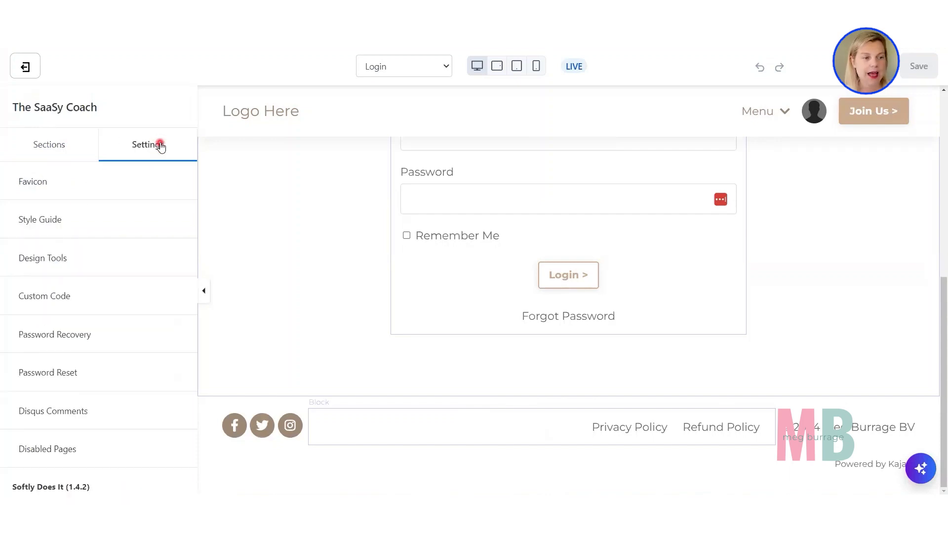
left_click(41, 220)
scroll(45, 257, "down", 4)
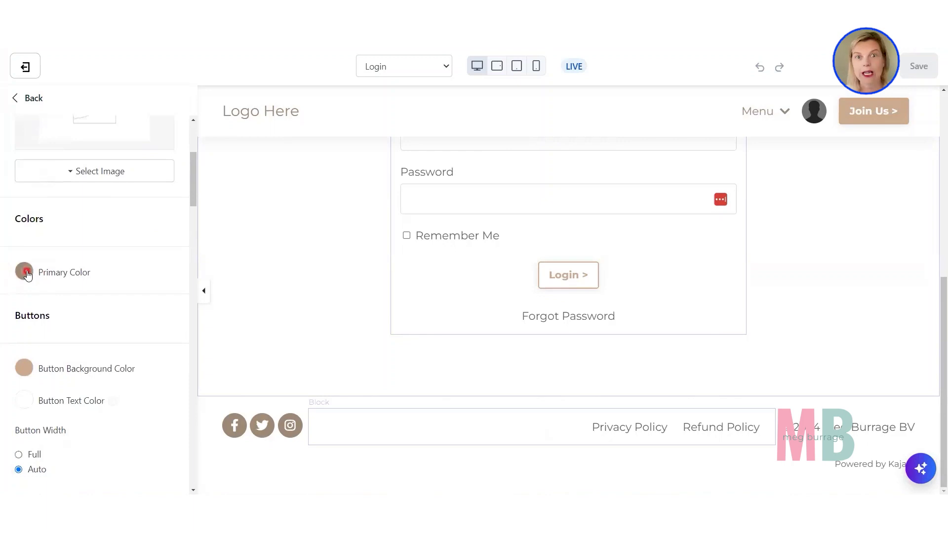
scroll(27, 274, "down", 2)
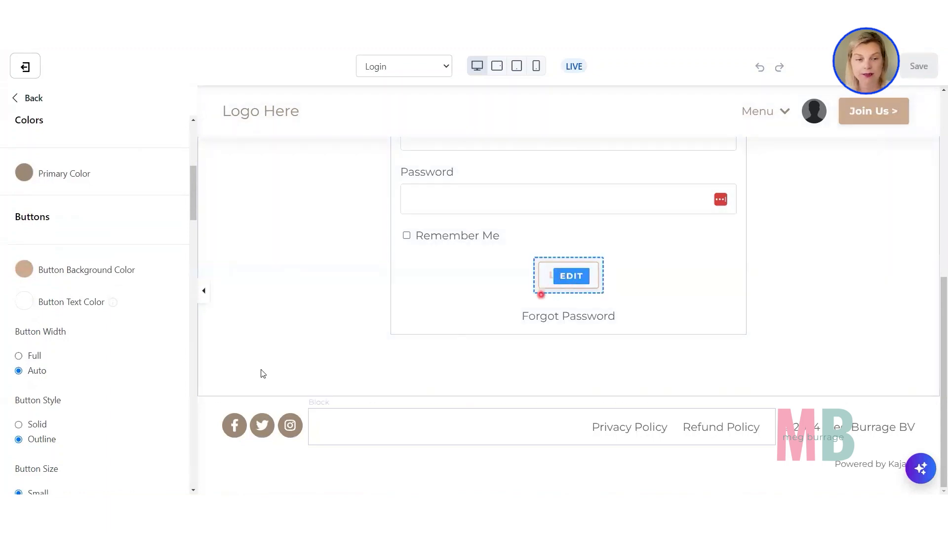
scroll(119, 348, "down", 6)
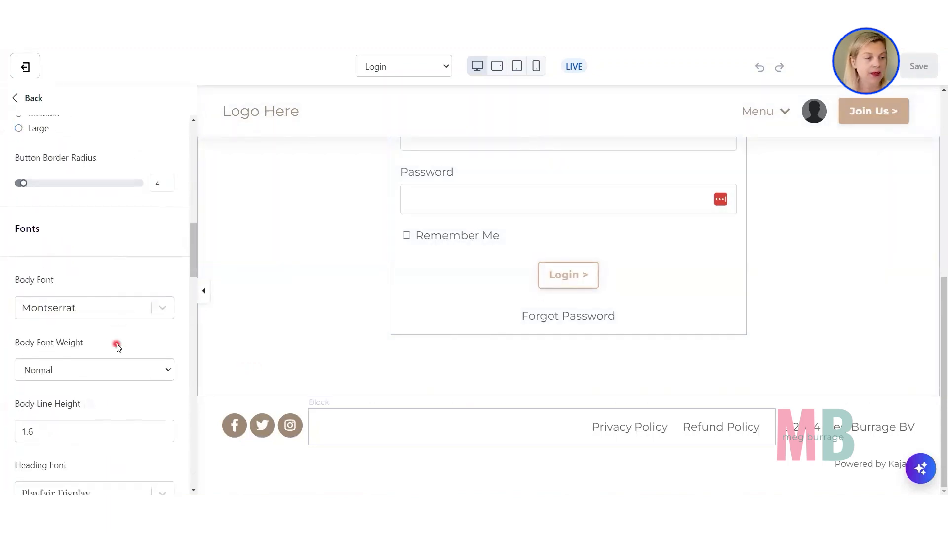
Set the Style Guide's button border radius to 50 and save the change.
scroll(117, 348, "up", 1)
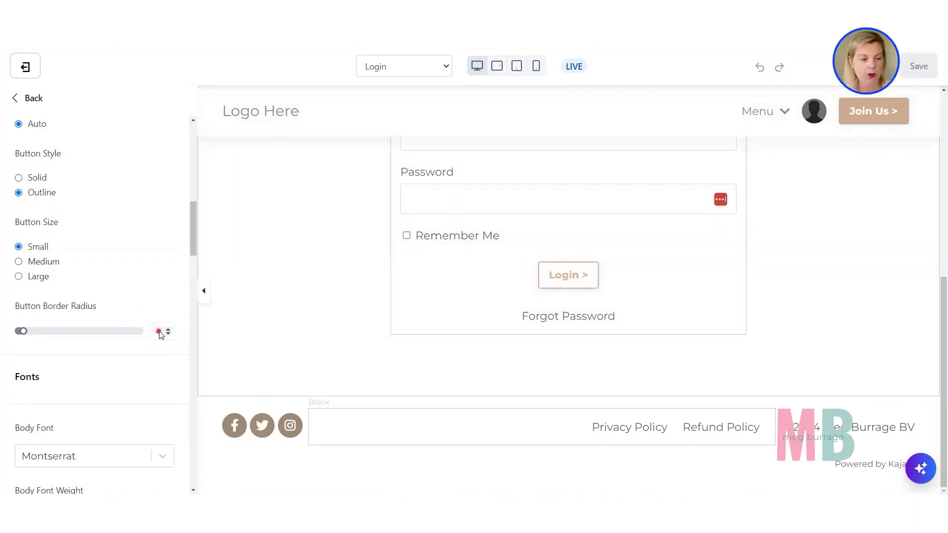
left_click_drag(162, 331, 142, 330)
type("50")
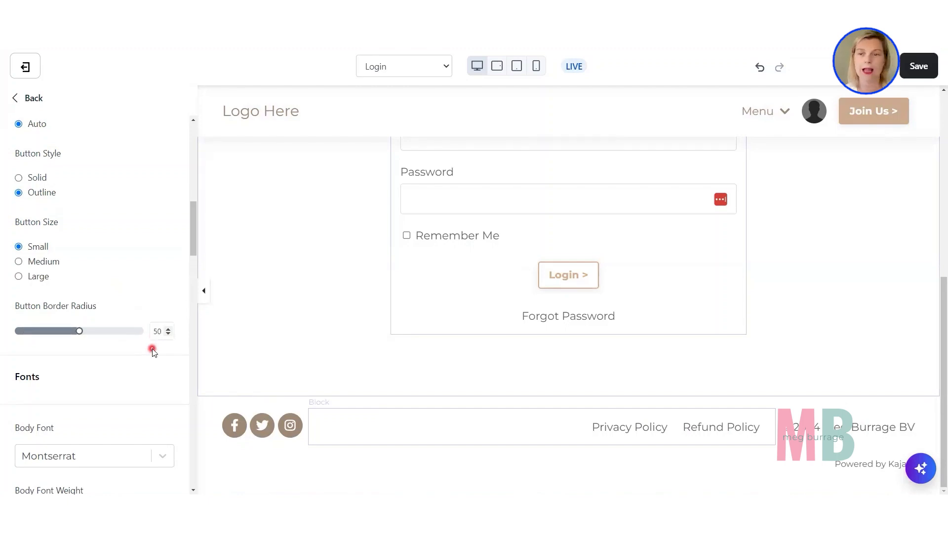
left_click(873, 159)
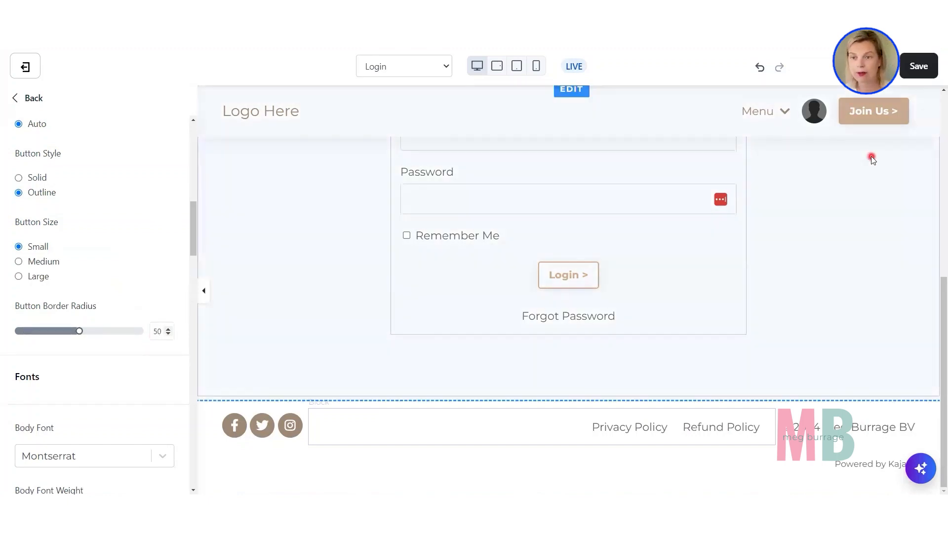
left_click(73, 251)
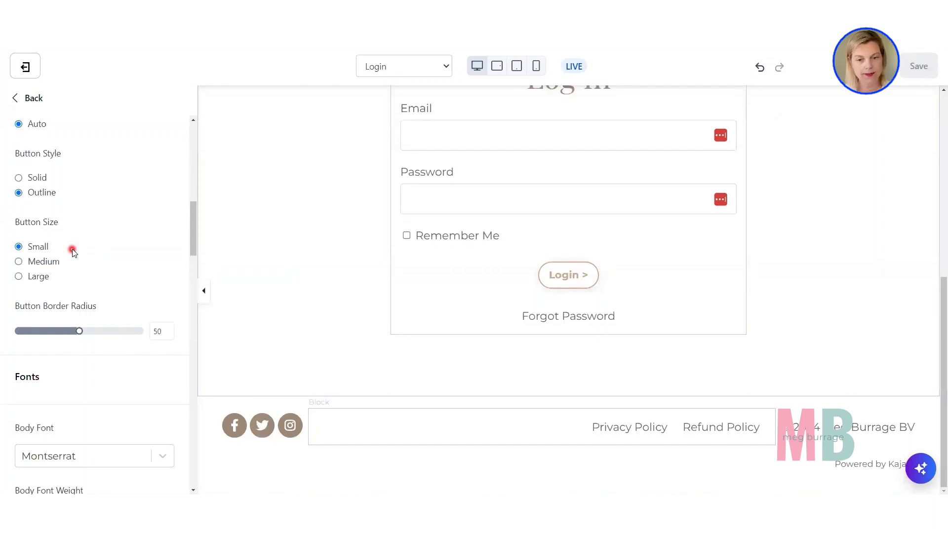
Review the Style Guide's body and heading font settings, and return to the Login page's list of sections.
scroll(74, 250, "down", 5)
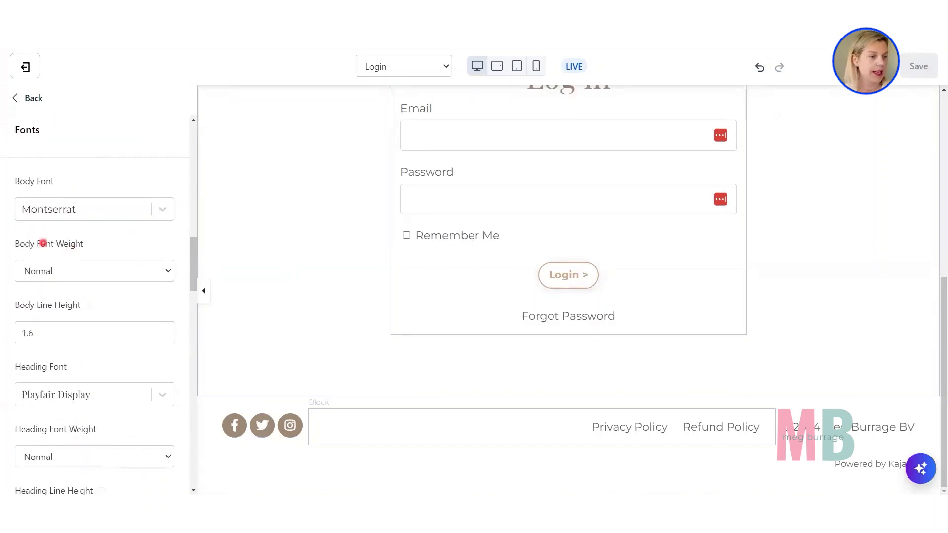
scroll(74, 270, "down", 3)
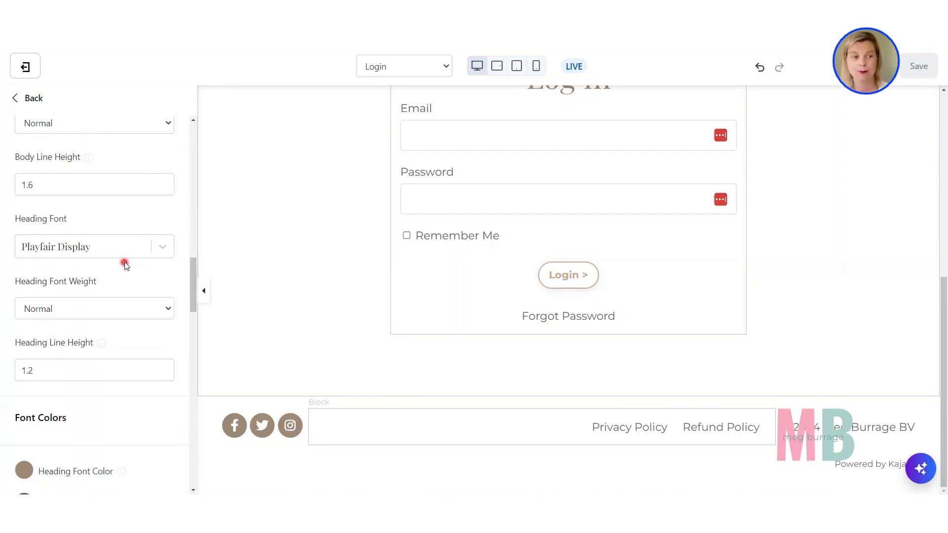
scroll(125, 266, "up", 10)
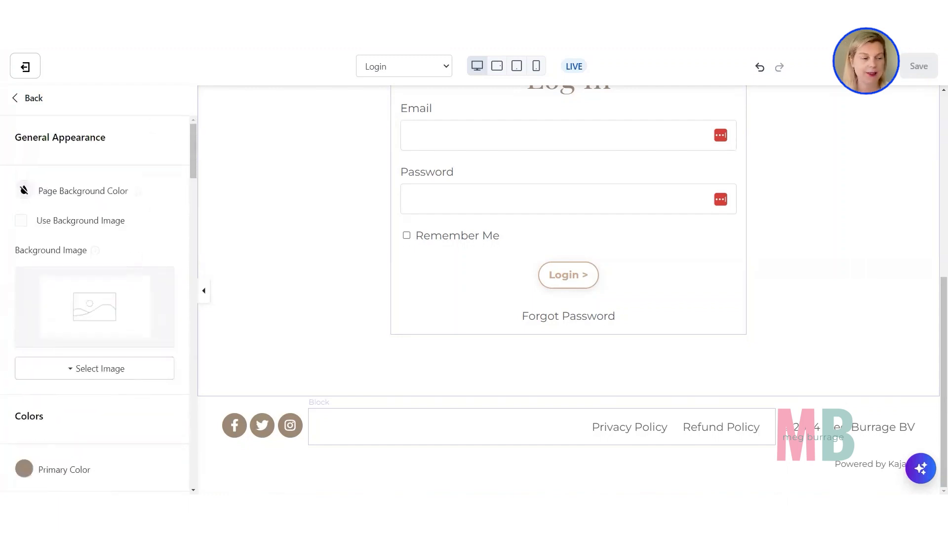
left_click(22, 97)
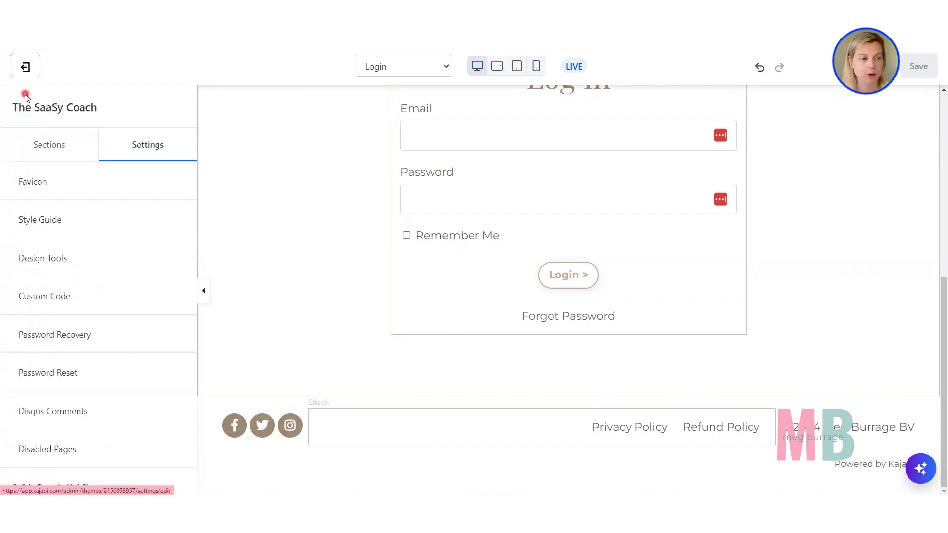
left_click(42, 147)
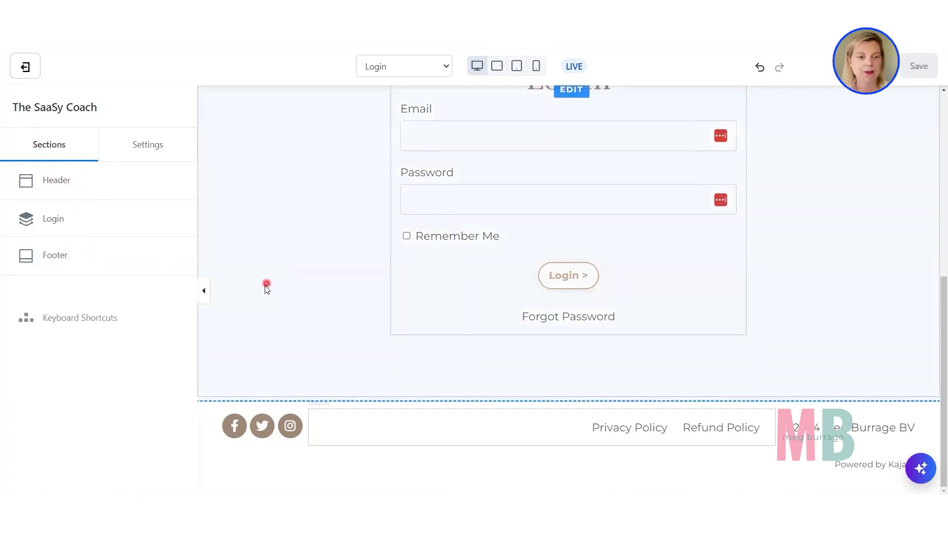
Replace the image in the Login section with the SaaSy Bucks illustration from the recent files.
scroll(267, 289, "up", 4)
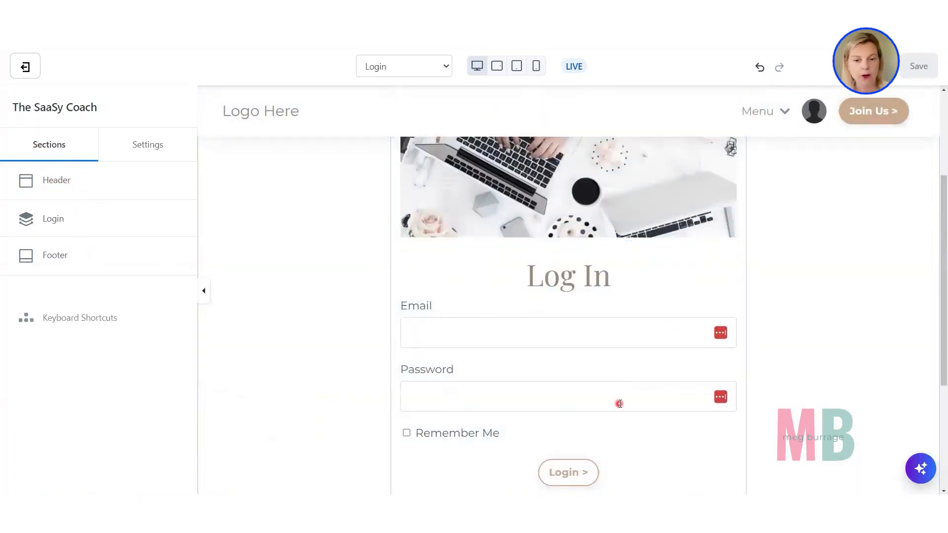
left_click(49, 220)
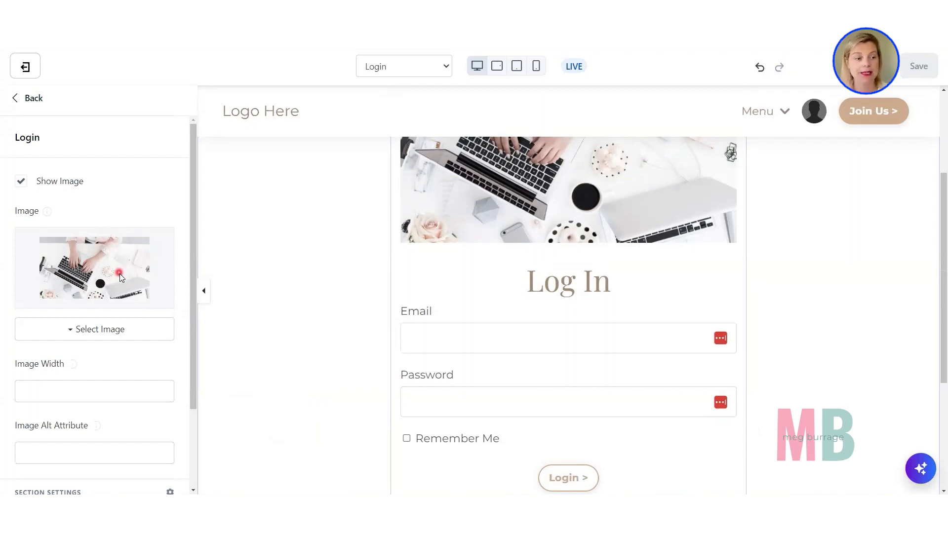
left_click(117, 336)
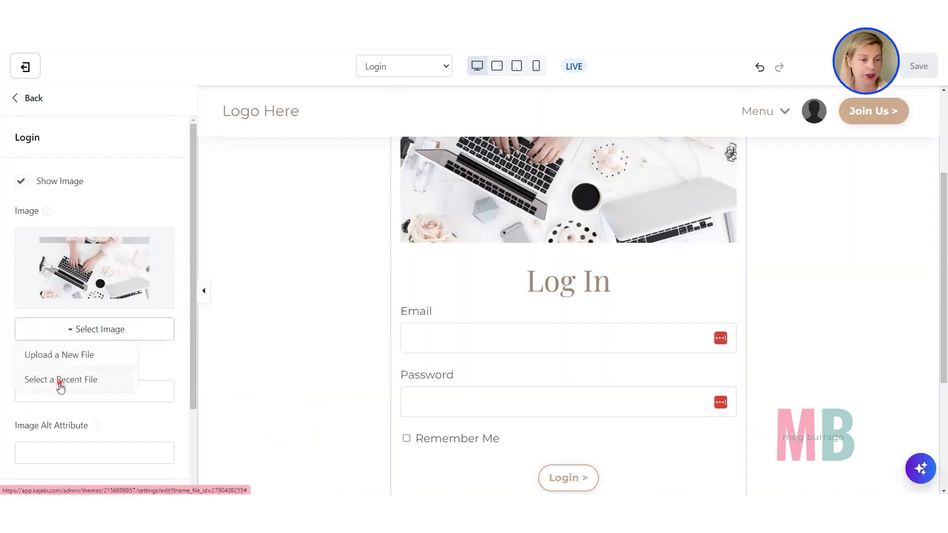
left_click(61, 382)
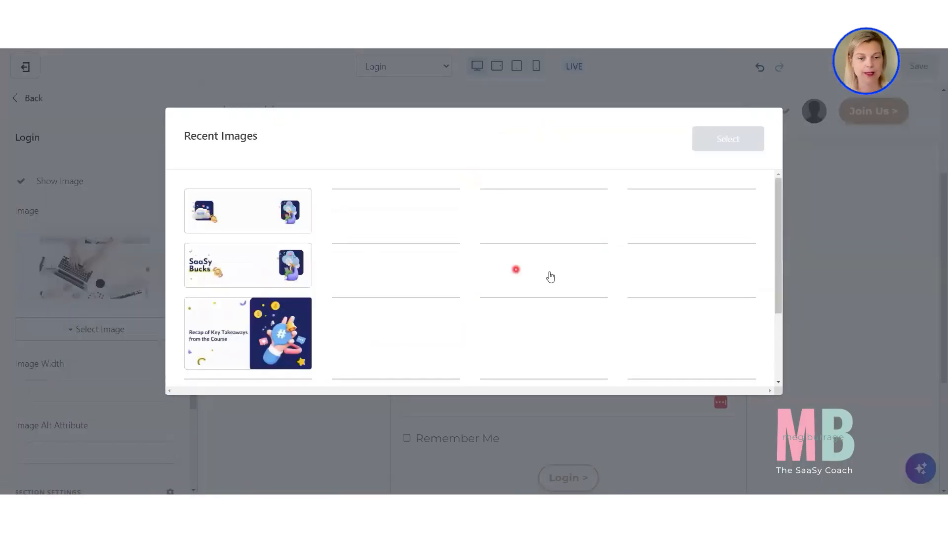
scroll(550, 276, "down", 2)
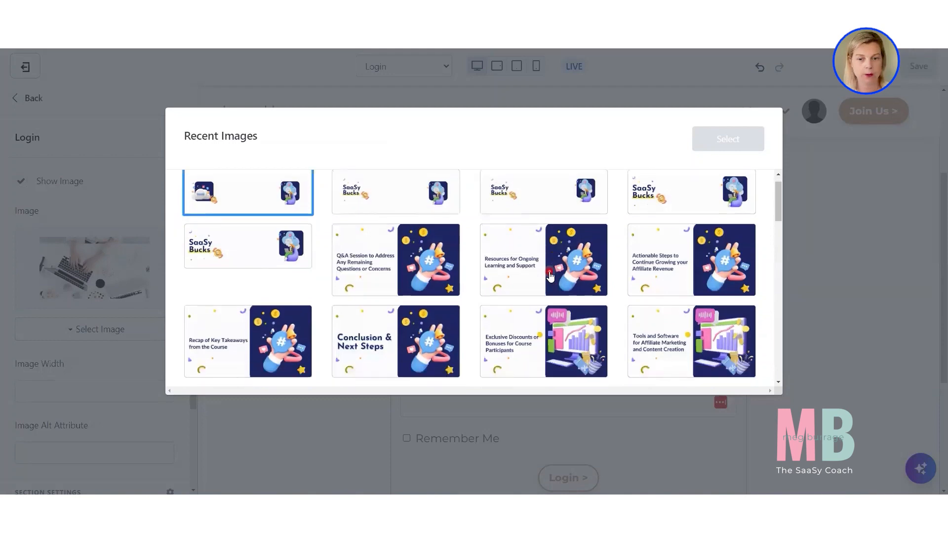
scroll(550, 277, "down", 10)
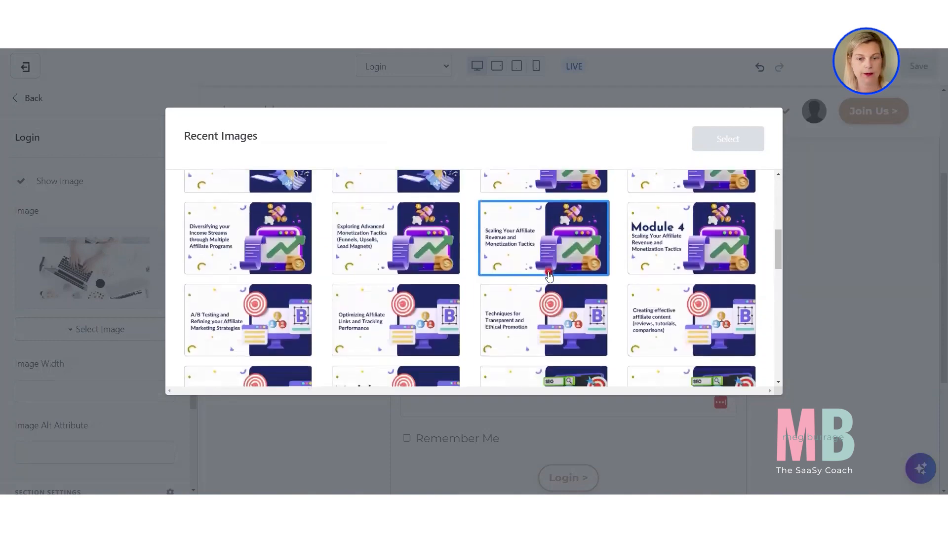
scroll(550, 276, "down", 7)
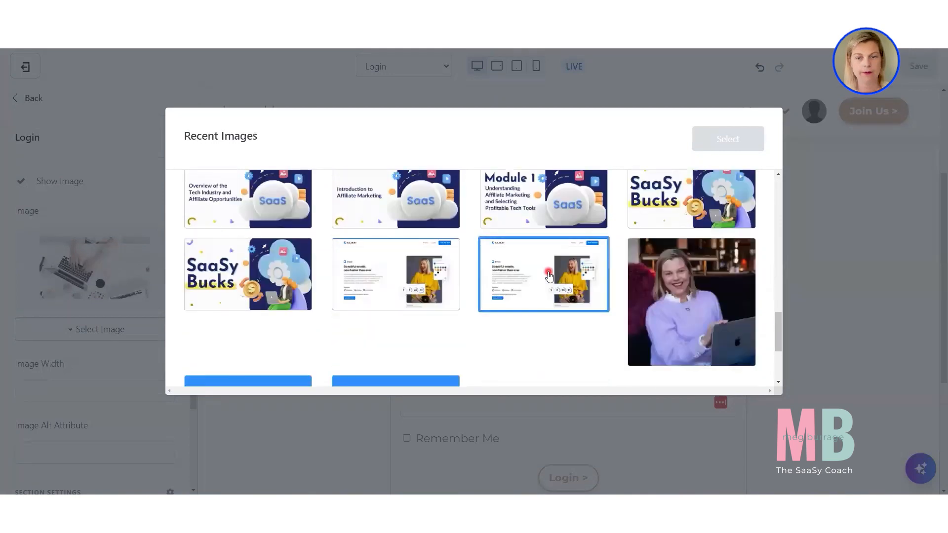
scroll(550, 276, "up", 2)
left_click(661, 289)
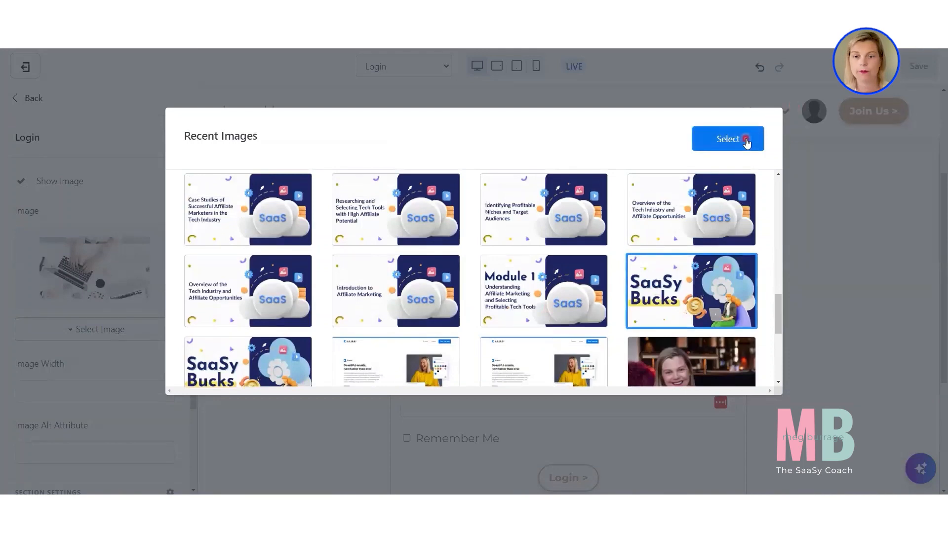
left_click(745, 141)
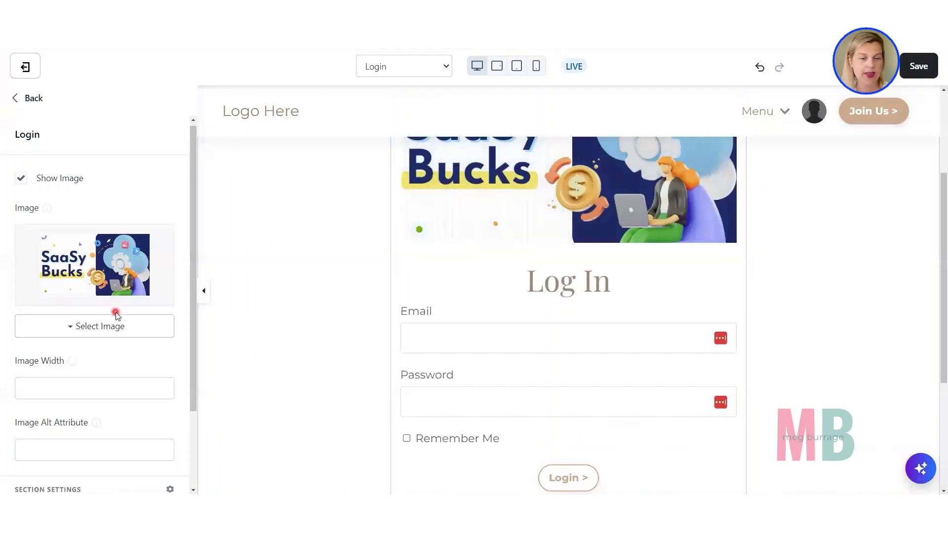
Set the Login section's image width to 300 and check the result on the page.
scroll(117, 312, "down", 1)
scroll(549, 272, "up", 3)
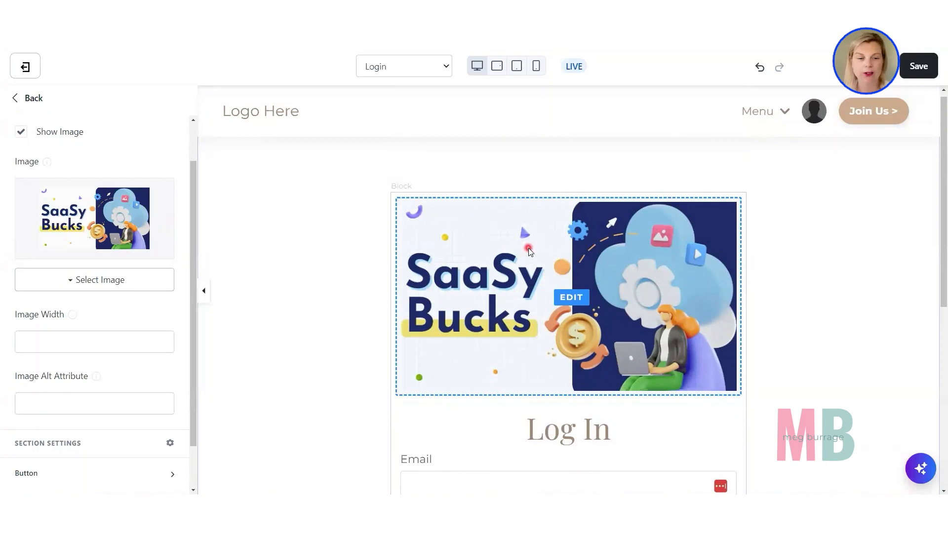
left_click(82, 344)
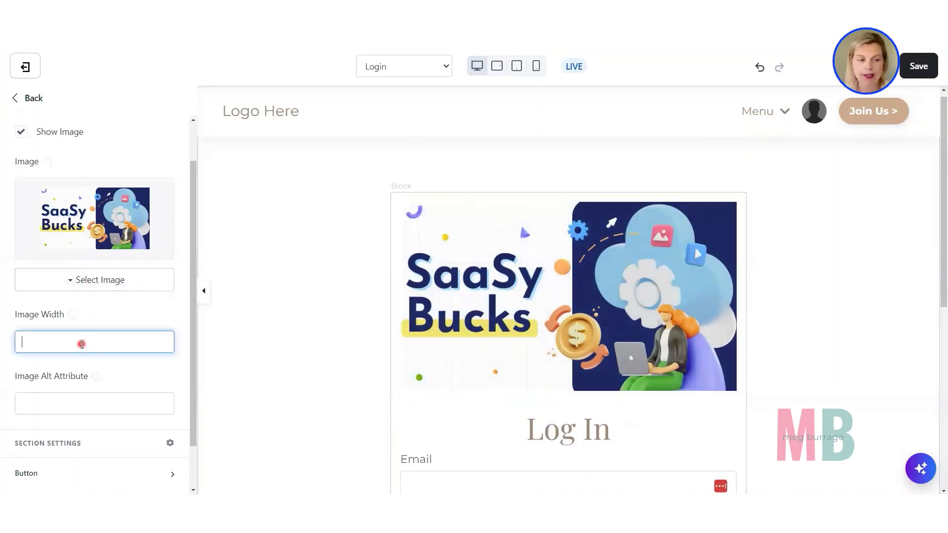
type("300")
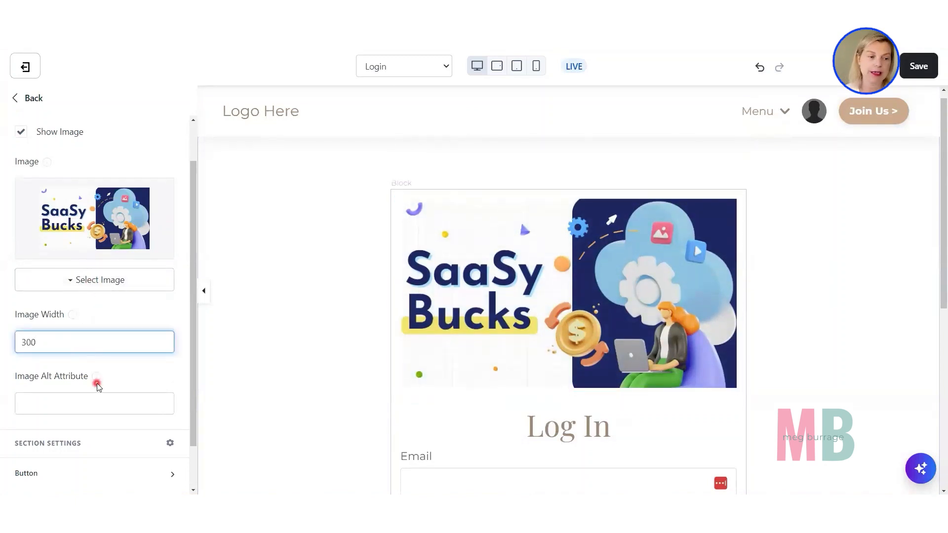
scroll(418, 315, "up", 2)
scroll(418, 316, "up", 1)
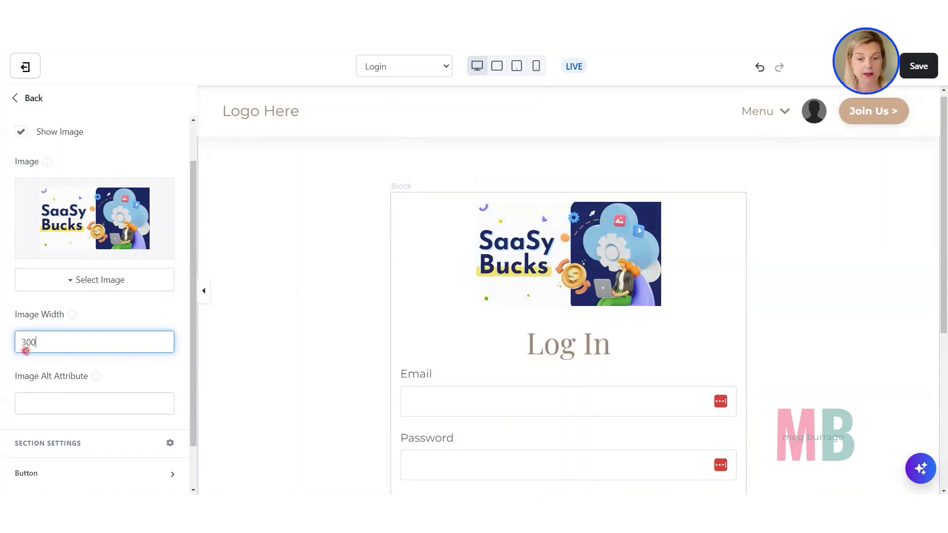
Open the Login section's Button settings and review the text, color, width, style, size and border radius options.
scroll(163, 318, "down", 1)
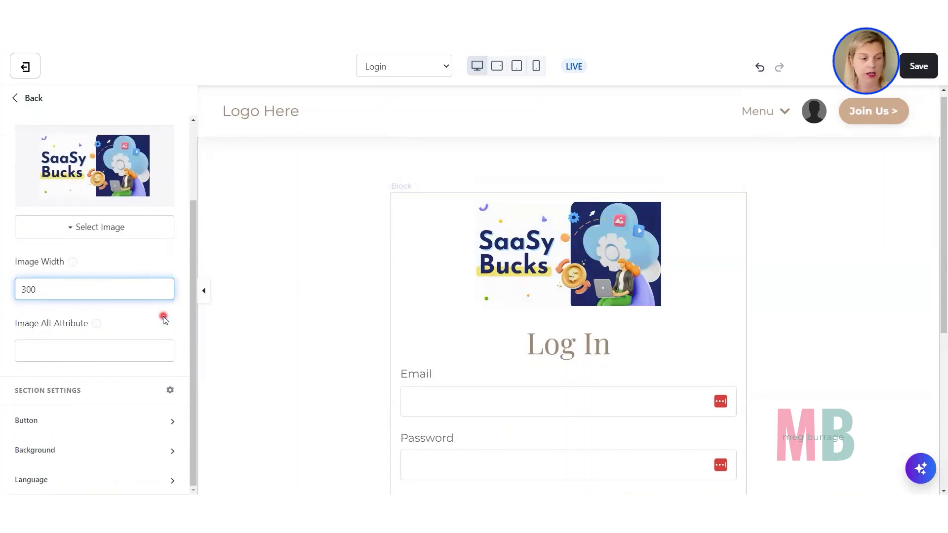
left_click(72, 433)
scroll(72, 434, "down", 4)
scroll(72, 434, "down", 1)
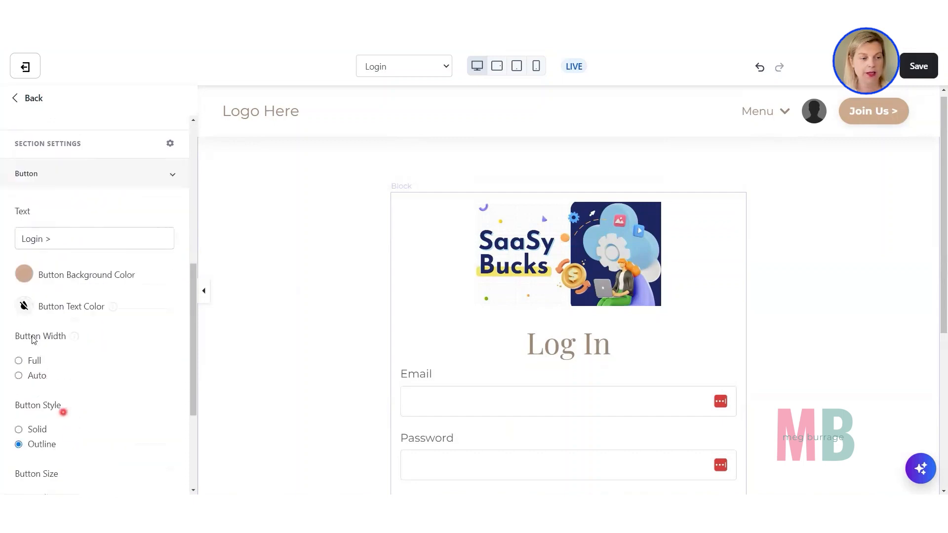
scroll(448, 353, "down", 5)
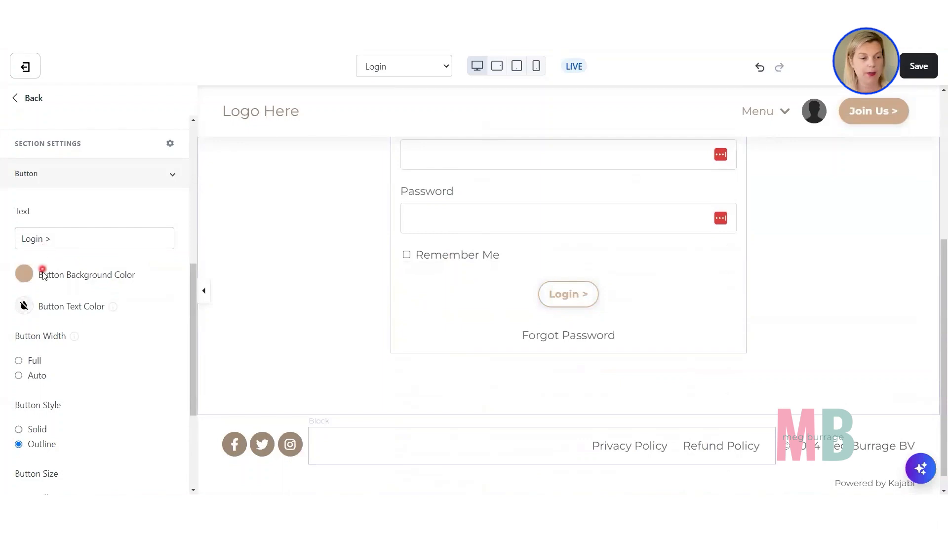
scroll(59, 289, "down", 3)
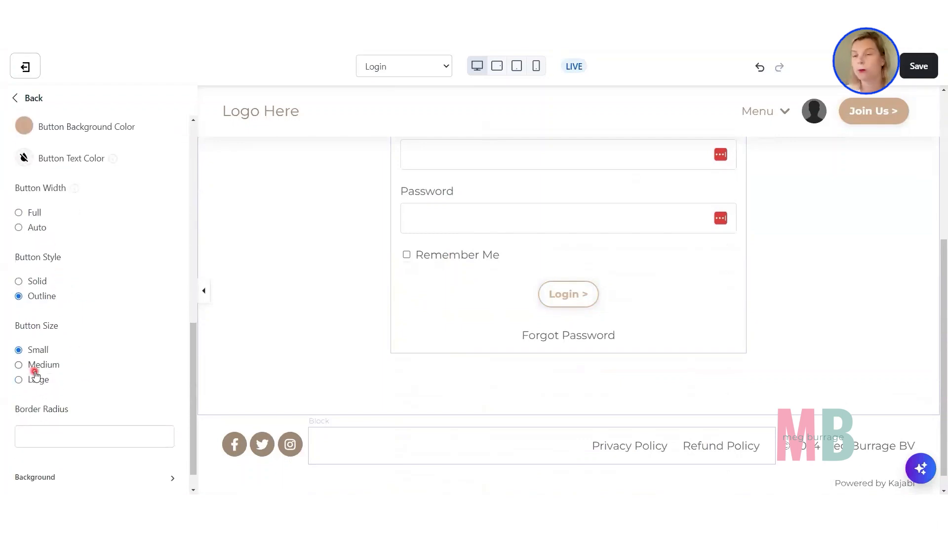
scroll(34, 375, "down", 1)
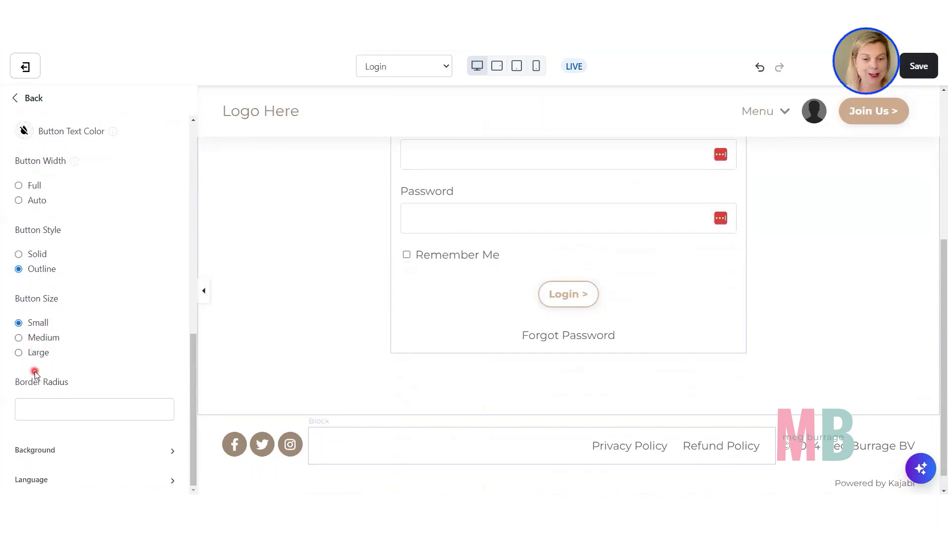
Look over the Login section's Background options and set its background color to the light pink swatch (RGB 255, 170, 189).
left_click(95, 450)
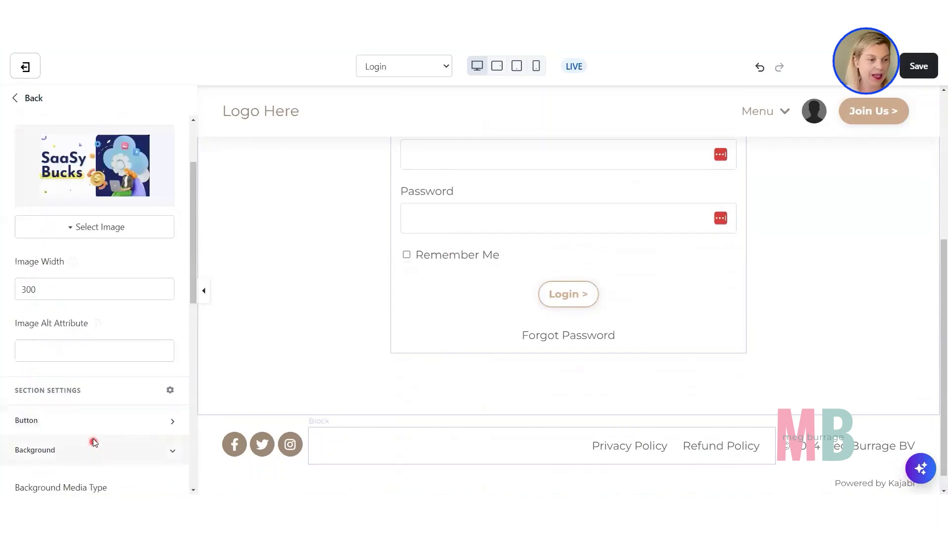
scroll(93, 439, "down", 6)
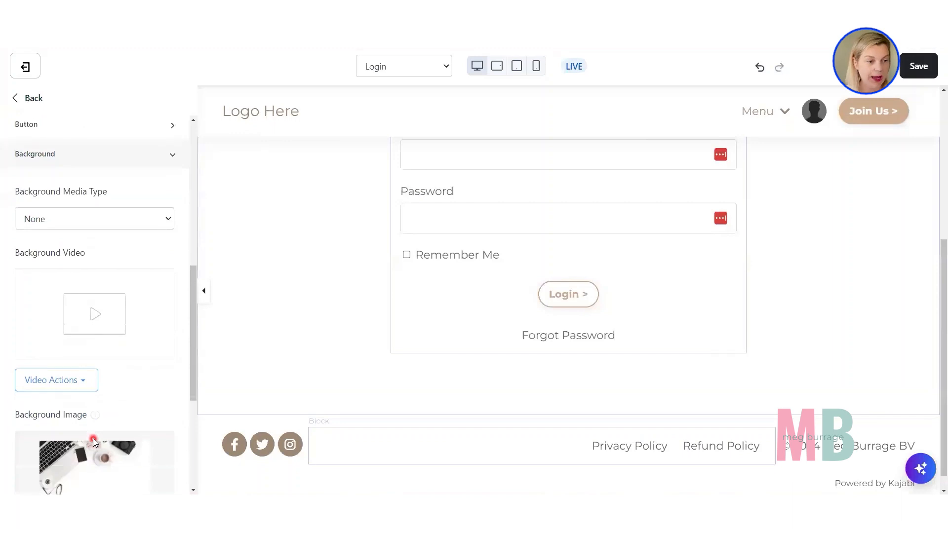
left_click(70, 217)
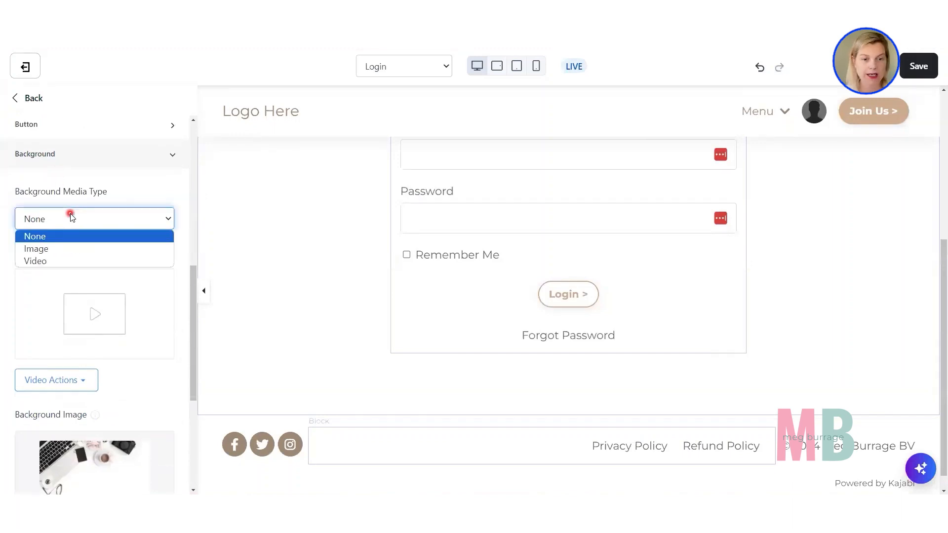
left_click(78, 198)
scroll(99, 296, "down", 5)
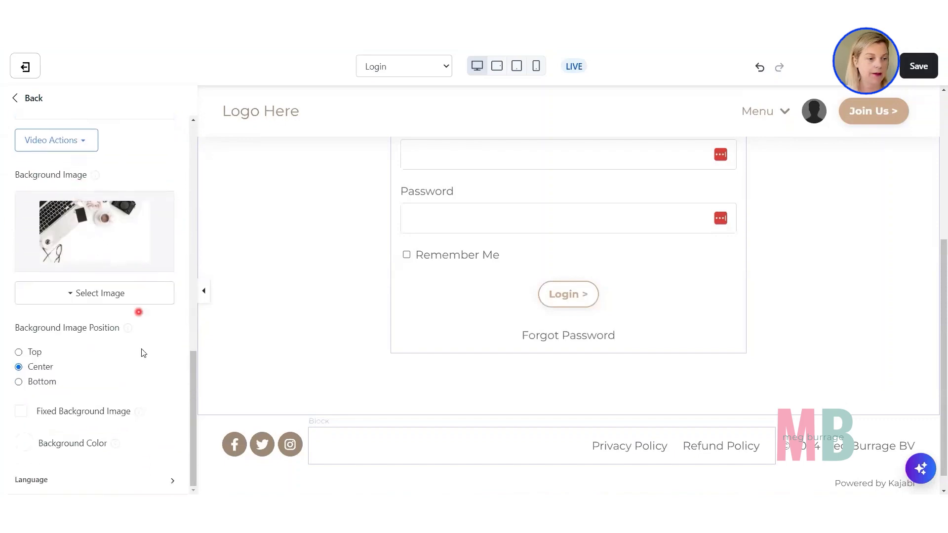
left_click(20, 443)
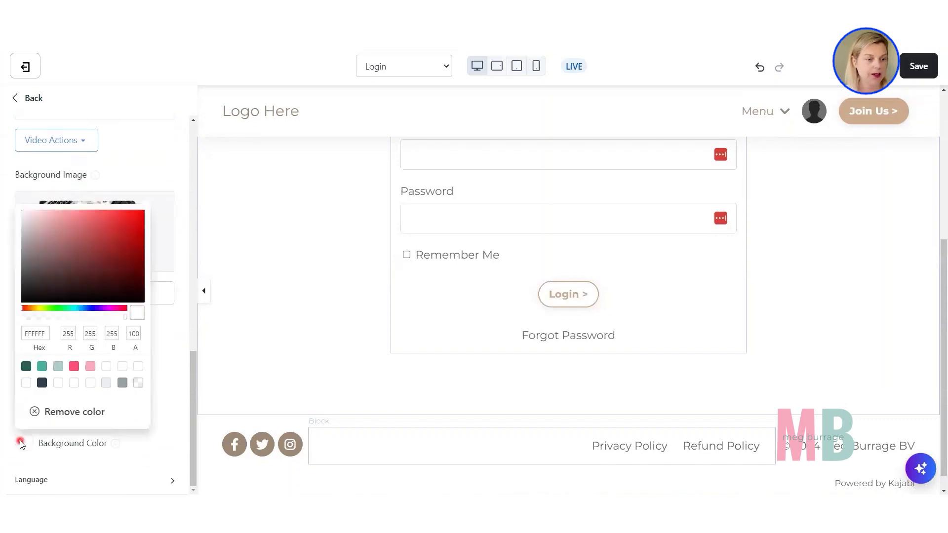
left_click(91, 366)
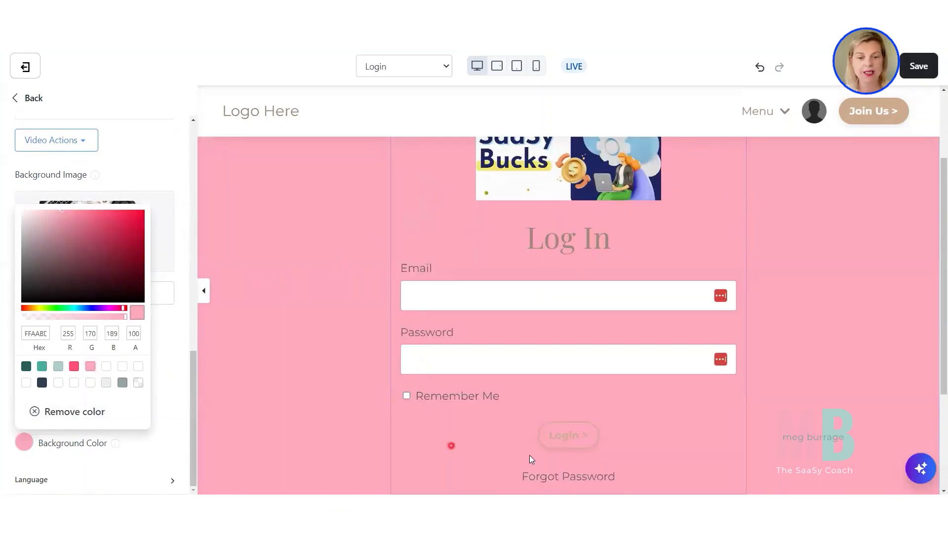
left_click(465, 258)
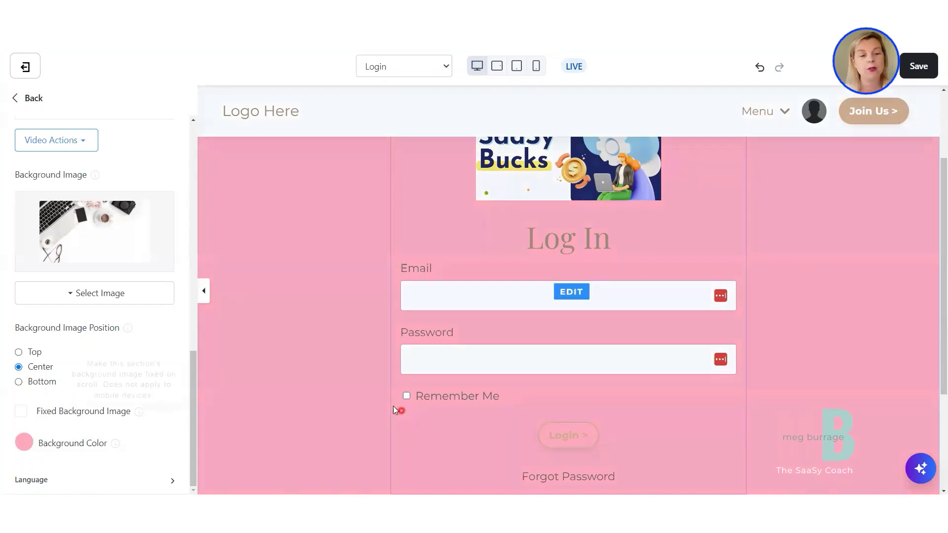
scroll(392, 406, "down", 3)
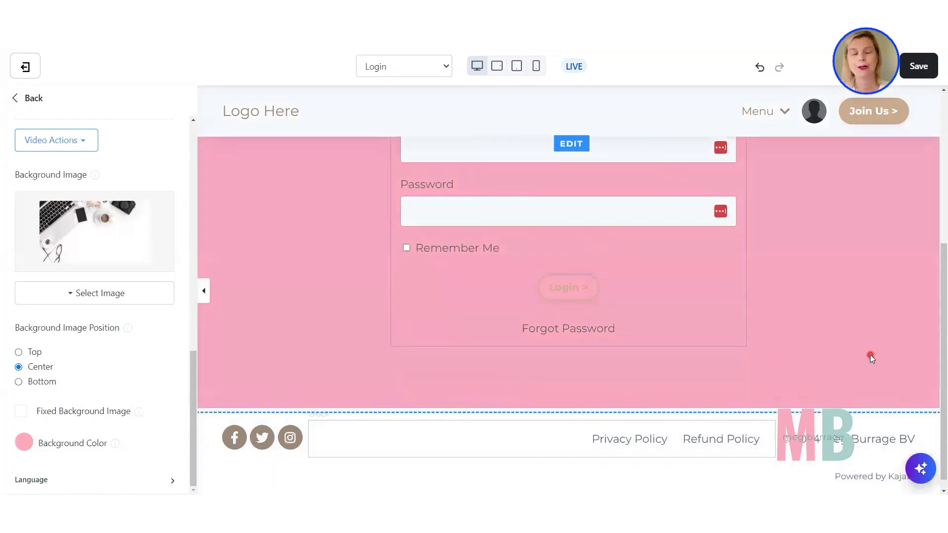
Undo the pink background color change on the Login section.
scroll(863, 355, "up", 4)
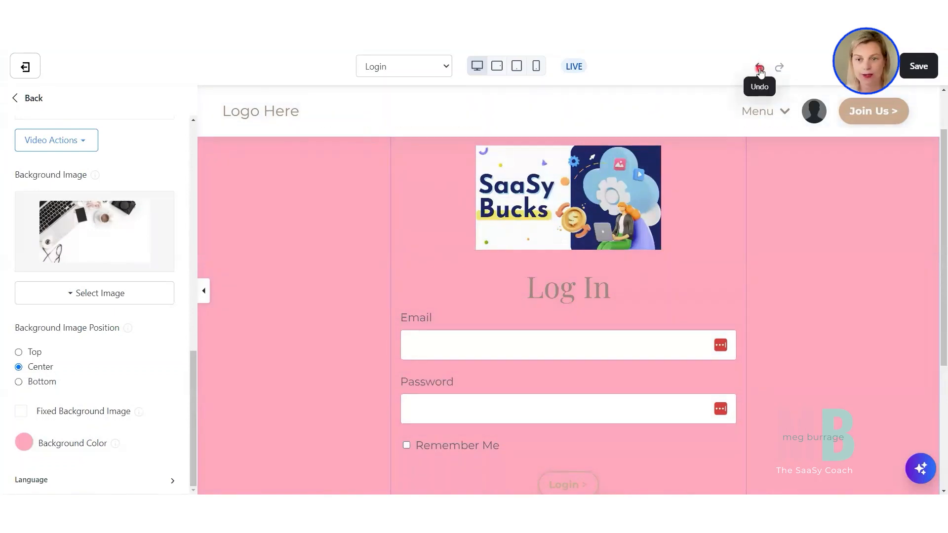
left_click(760, 68)
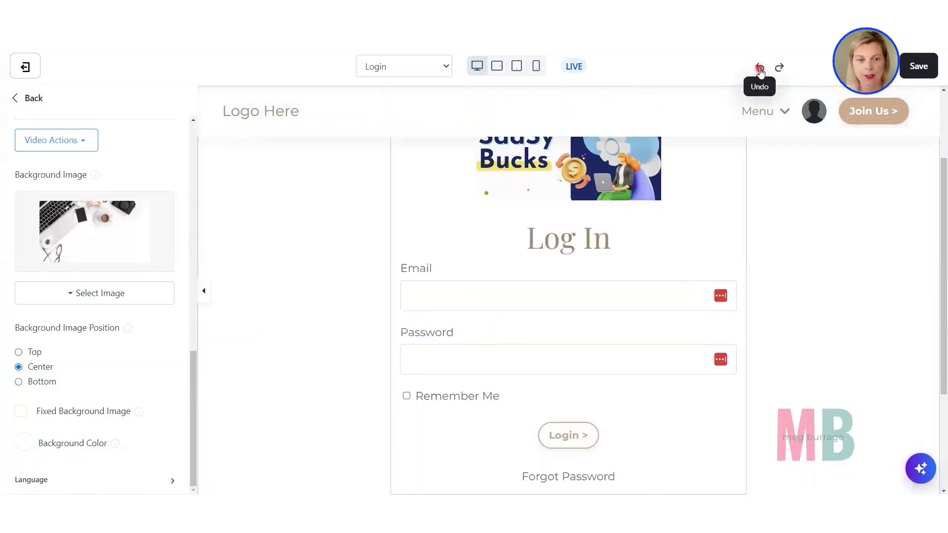
scroll(796, 332, "up", 2)
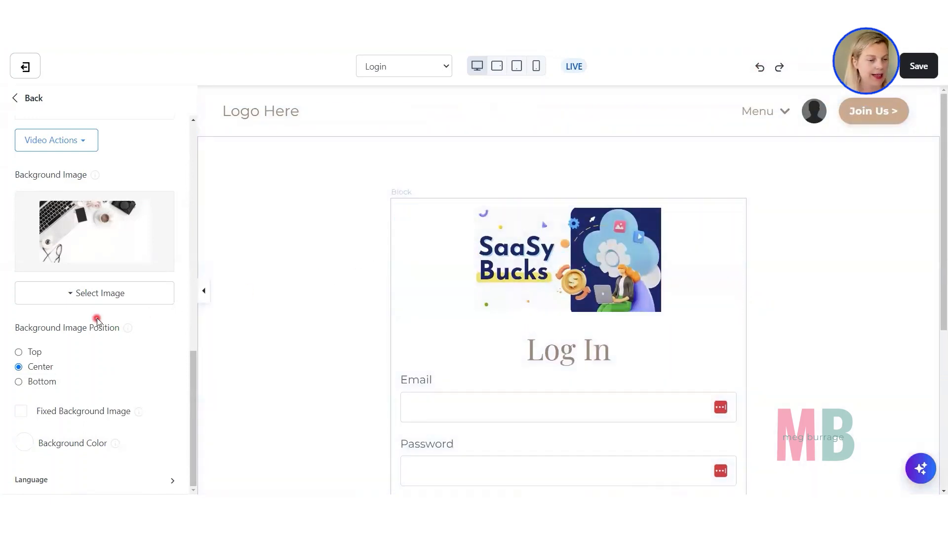
scroll(97, 320, "up", 8)
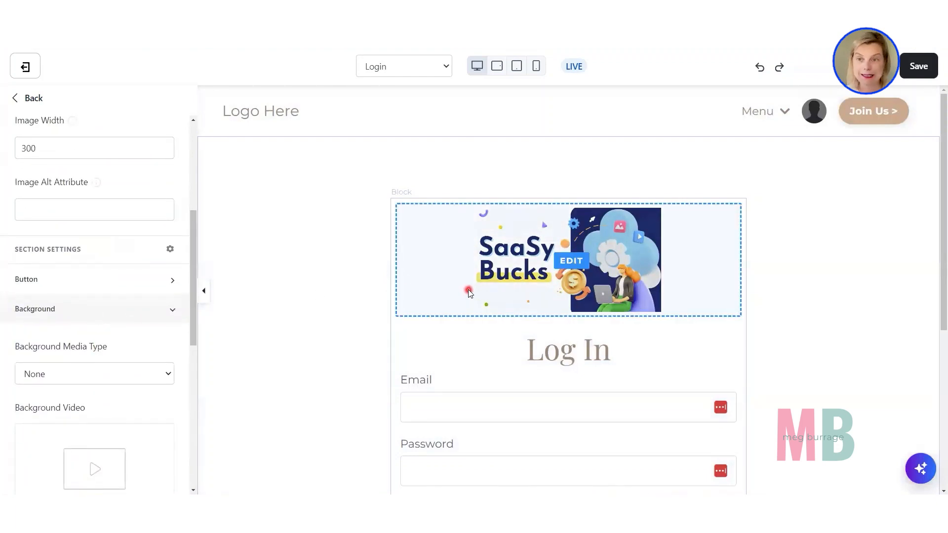
Look over the Header section's settings and set its background color to the light teal swatch (RGB 172, 207, 202).
left_click(202, 104)
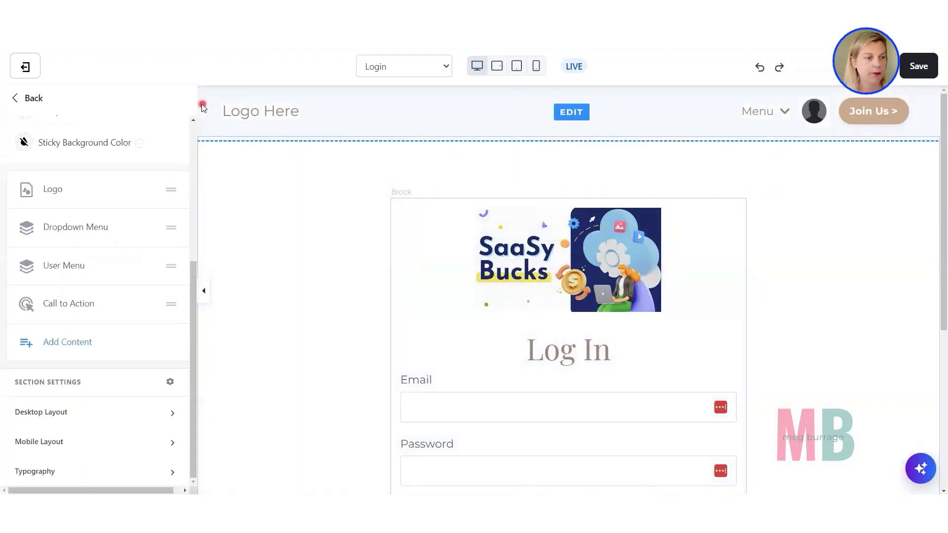
scroll(59, 236, "up", 5)
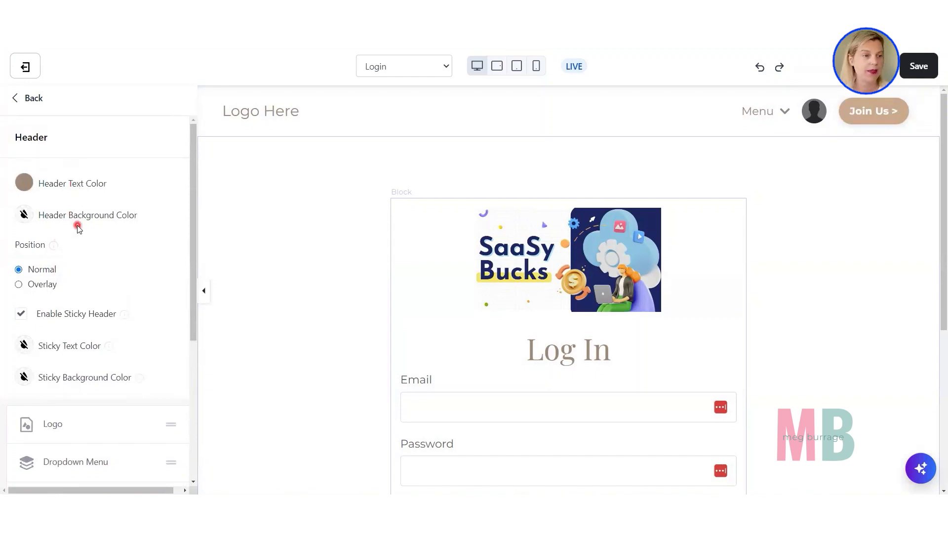
scroll(87, 262, "down", 5)
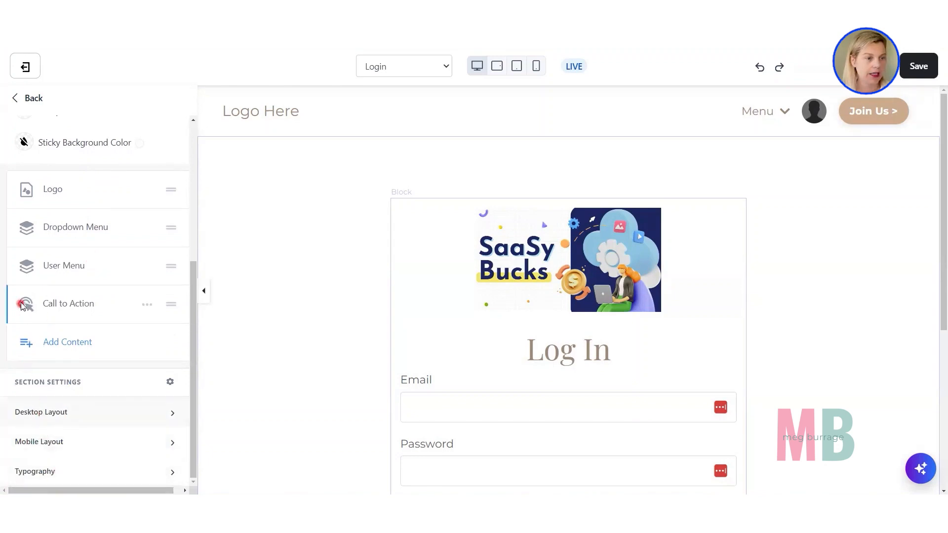
scroll(21, 304, "up", 1)
scroll(21, 304, "up", 3)
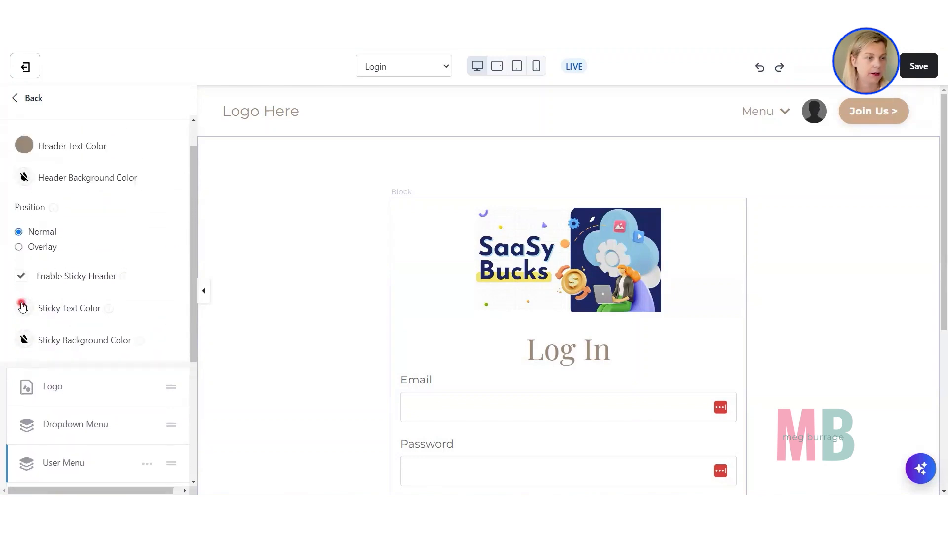
left_click(24, 177)
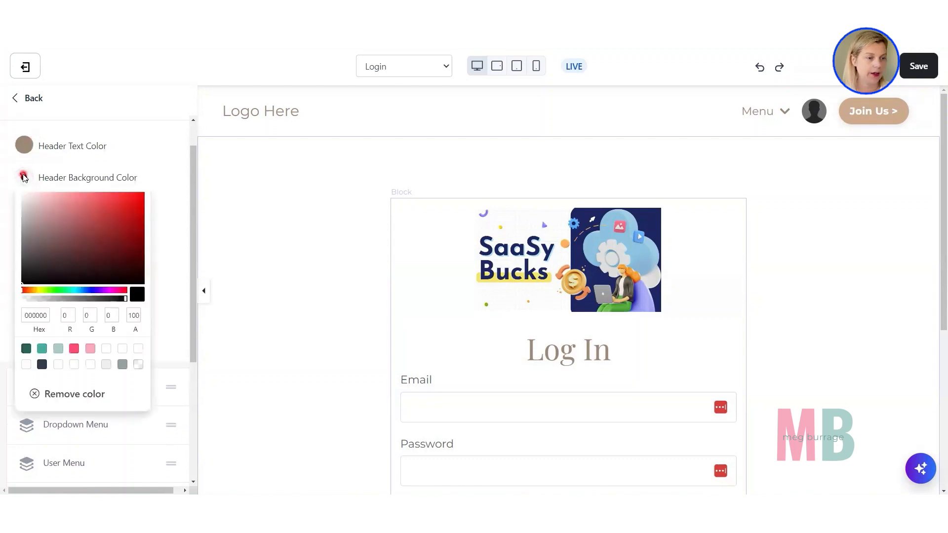
left_click(56, 349)
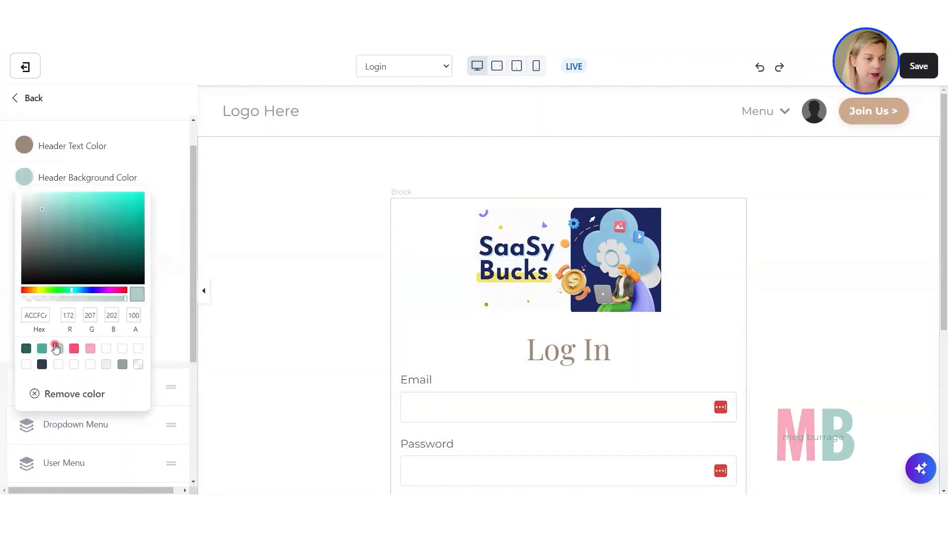
left_click(130, 148)
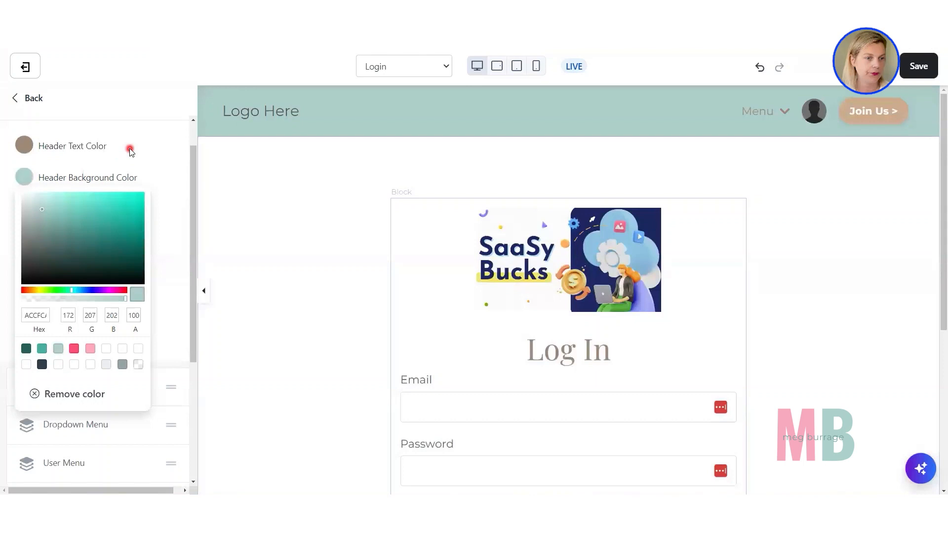
Set the header text color to the dark teal swatch (hex 256059).
left_click(24, 148)
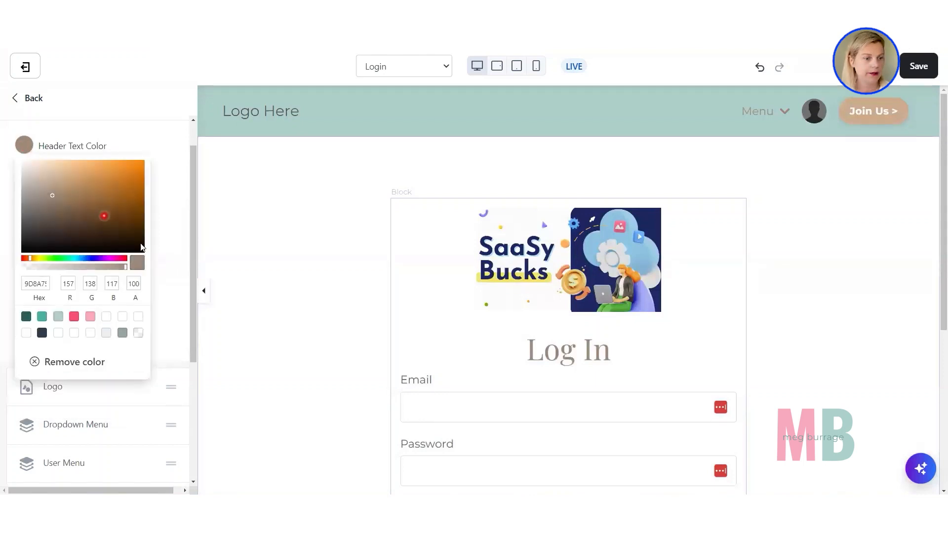
left_click(26, 317)
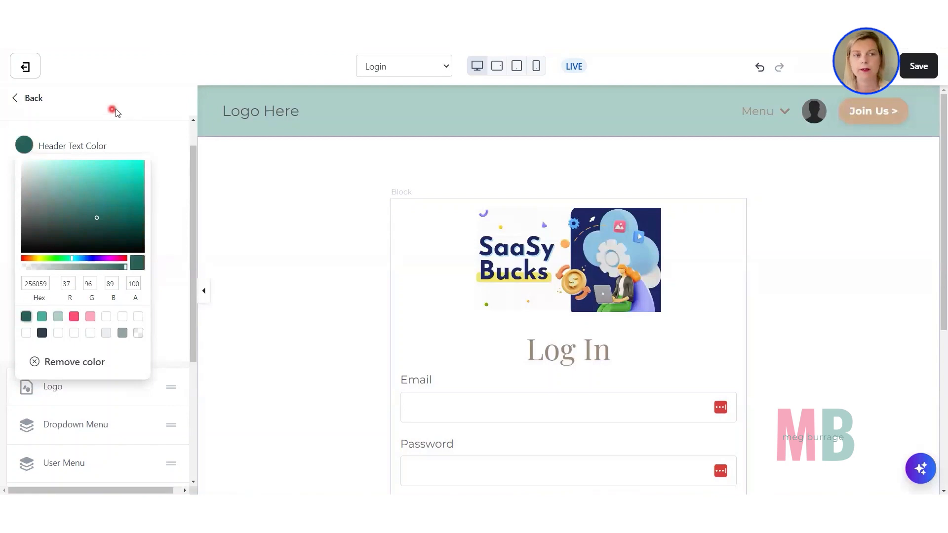
left_click(112, 113)
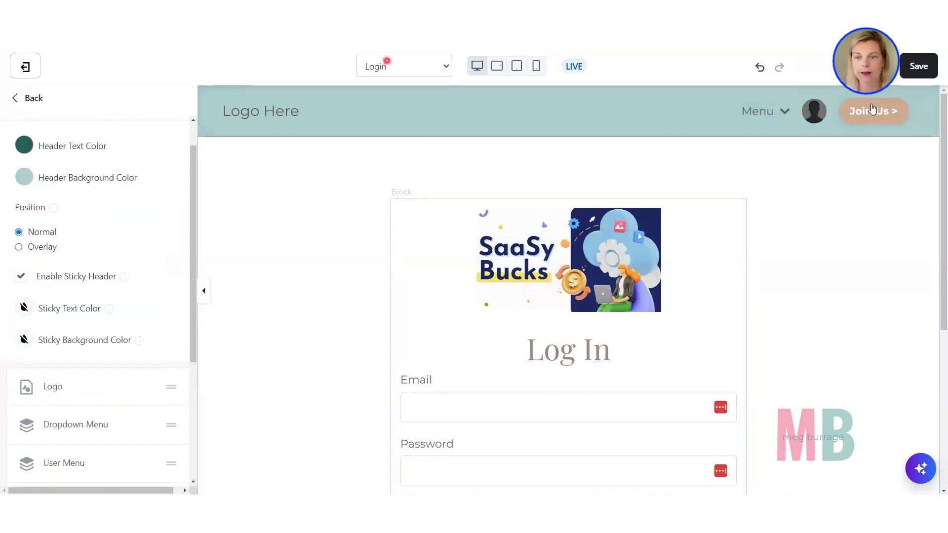
Check the text, action and color options of the header's Join Us call to action, then return to the sections list.
left_click(870, 111)
scroll(112, 339, "up", 5)
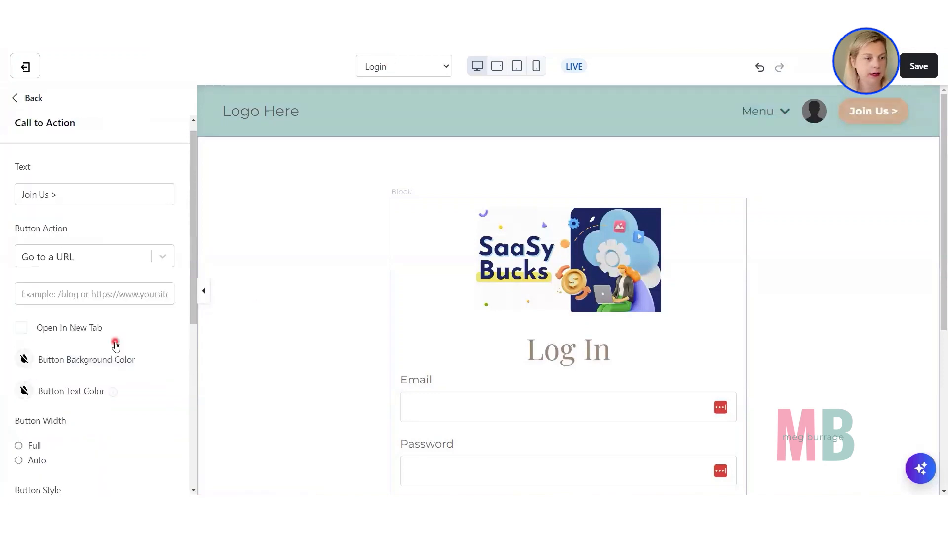
left_click(27, 99)
left_click(34, 101)
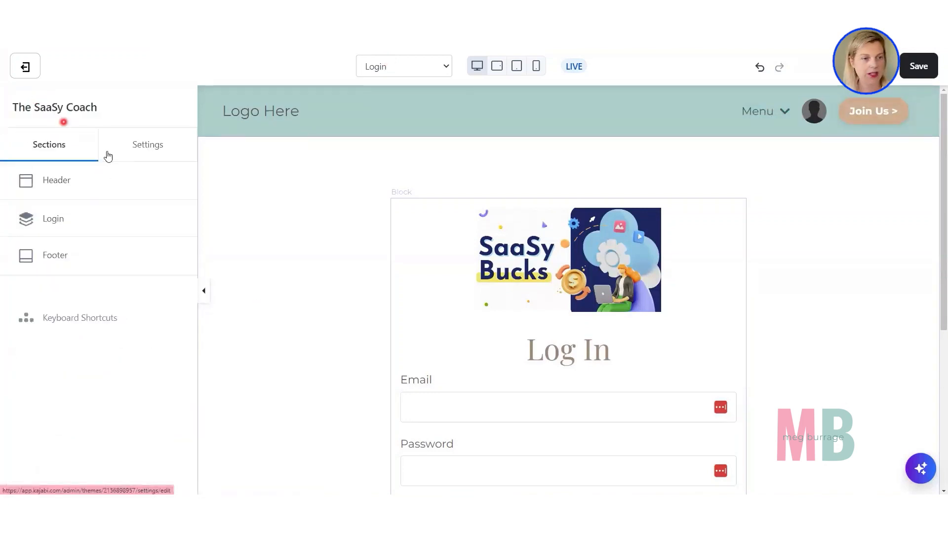
Set the primary color in the theme's Style Guide to the dark teal swatch.
left_click(156, 155)
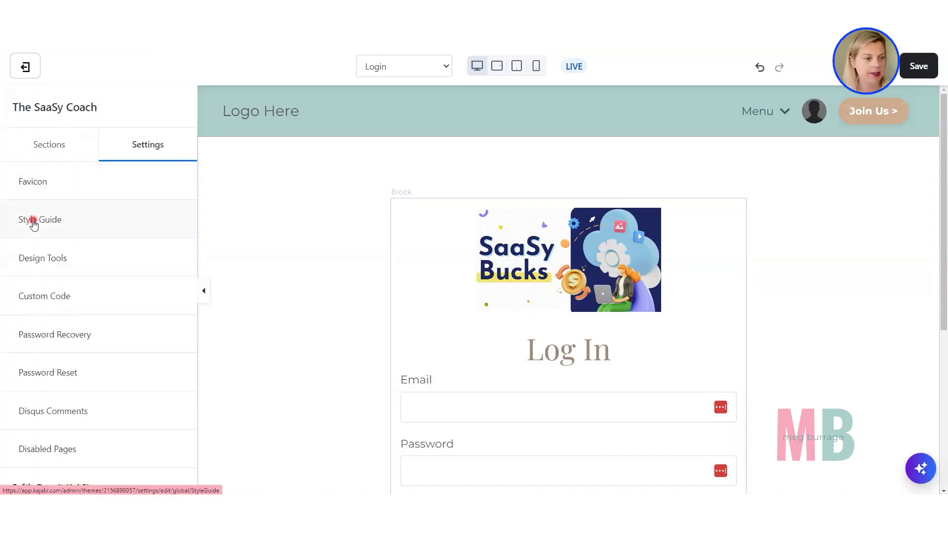
left_click(33, 220)
scroll(37, 237, "down", 3)
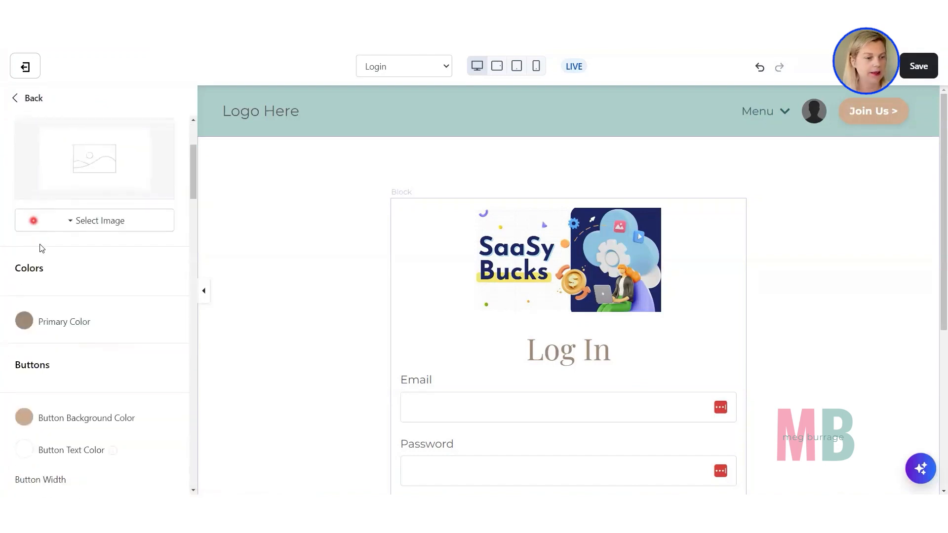
left_click(22, 322)
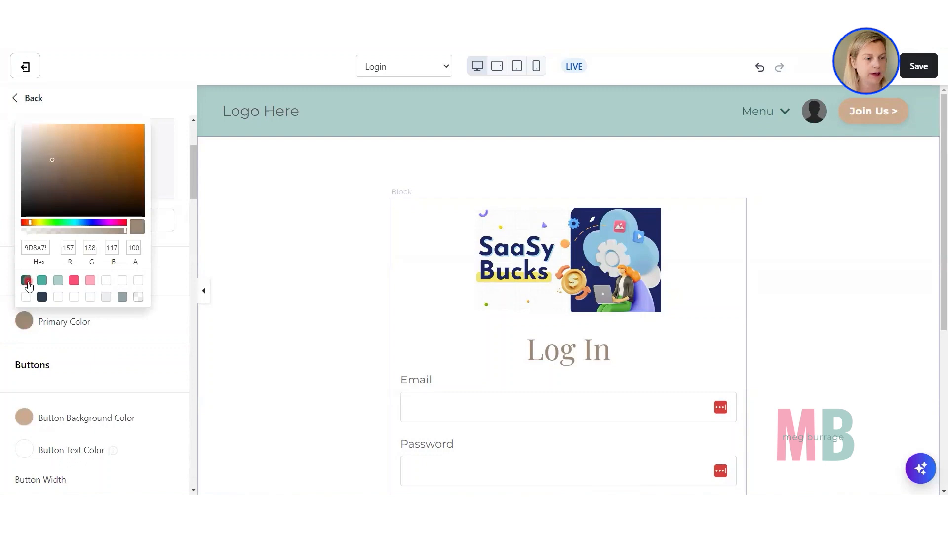
left_click(27, 281)
left_click(100, 376)
Set the Style Guide's button background color to the bright pink swatch and save the changes.
scroll(79, 361, "down", 3)
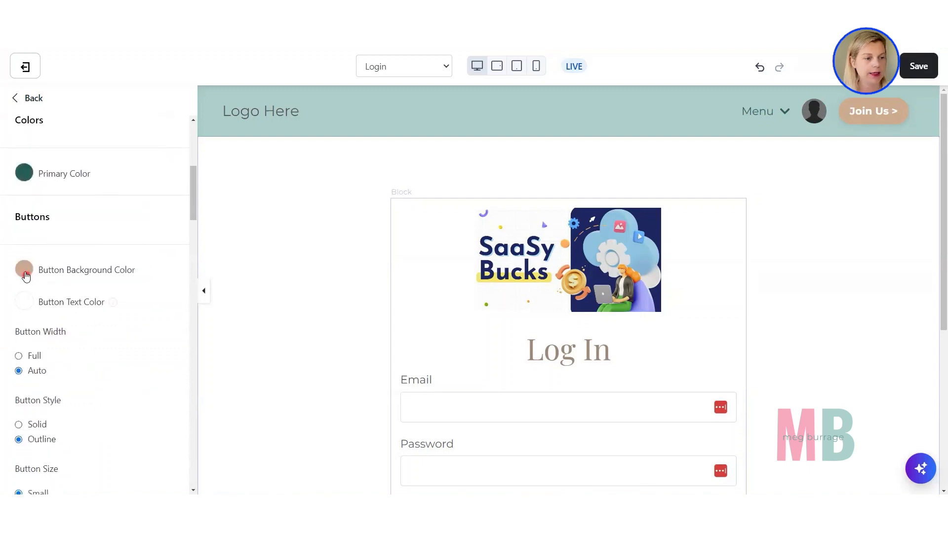
left_click(23, 271)
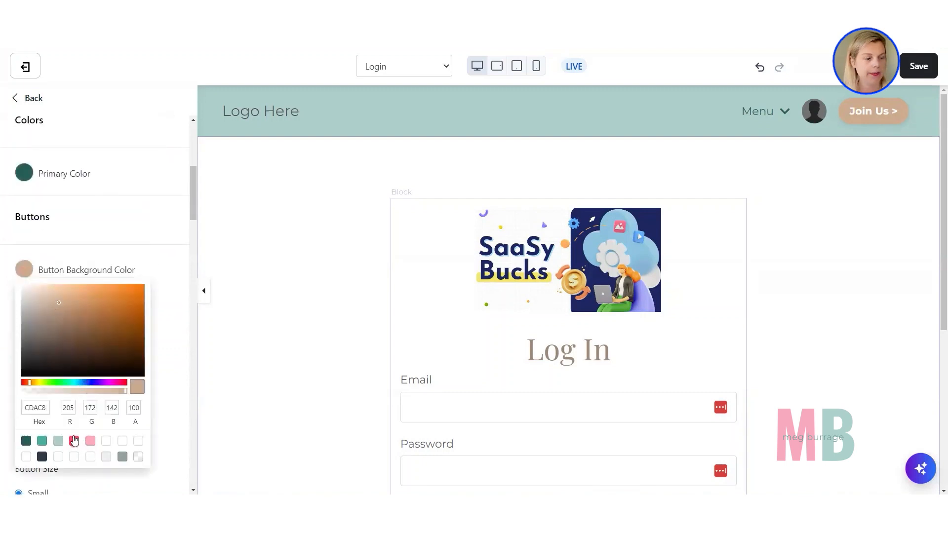
left_click(74, 441)
left_click(99, 252)
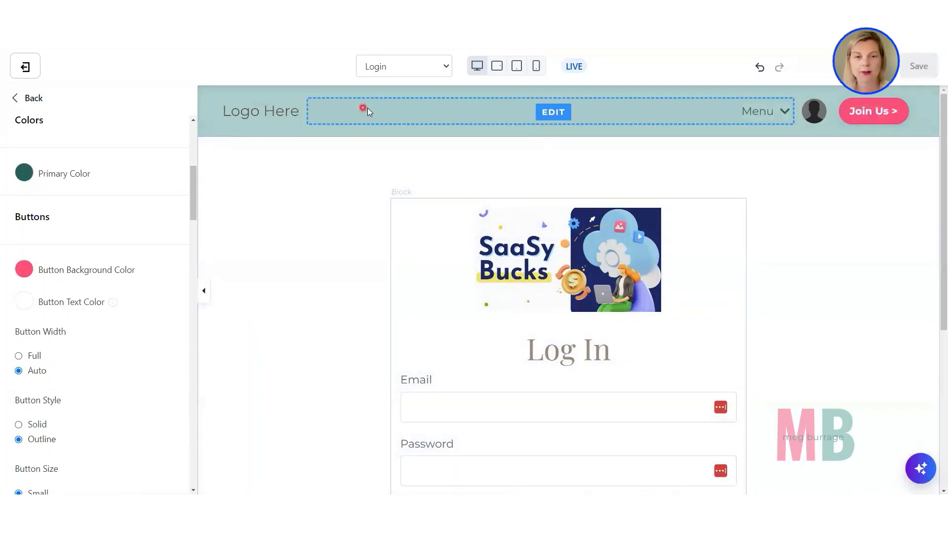
Look over the saved colors on the Login page from the header down to the footer.
scroll(282, 118, "down", 5)
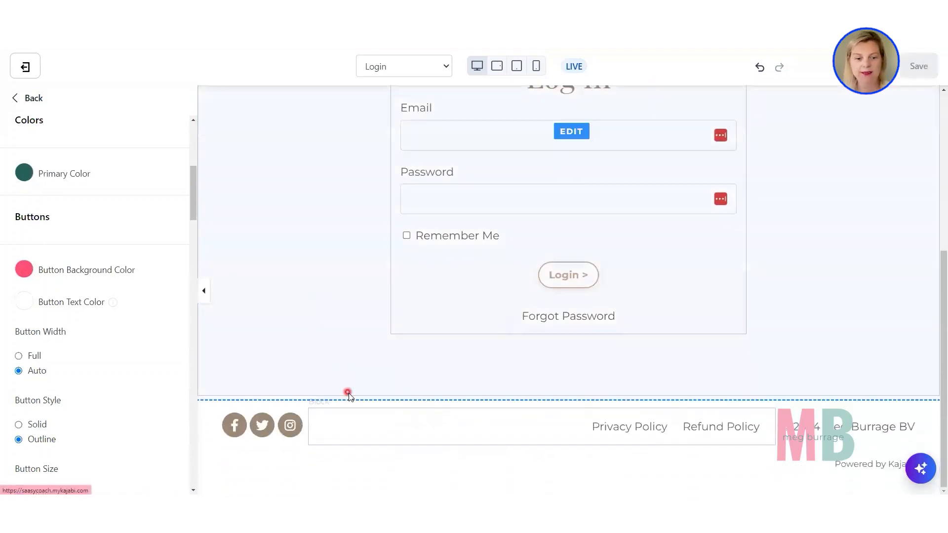
scroll(297, 412, "up", 5)
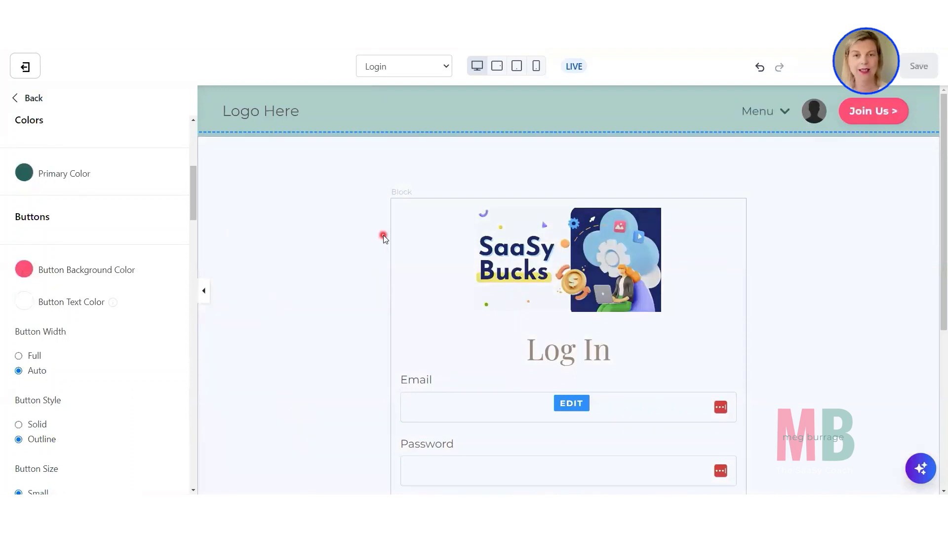
left_click(380, 66)
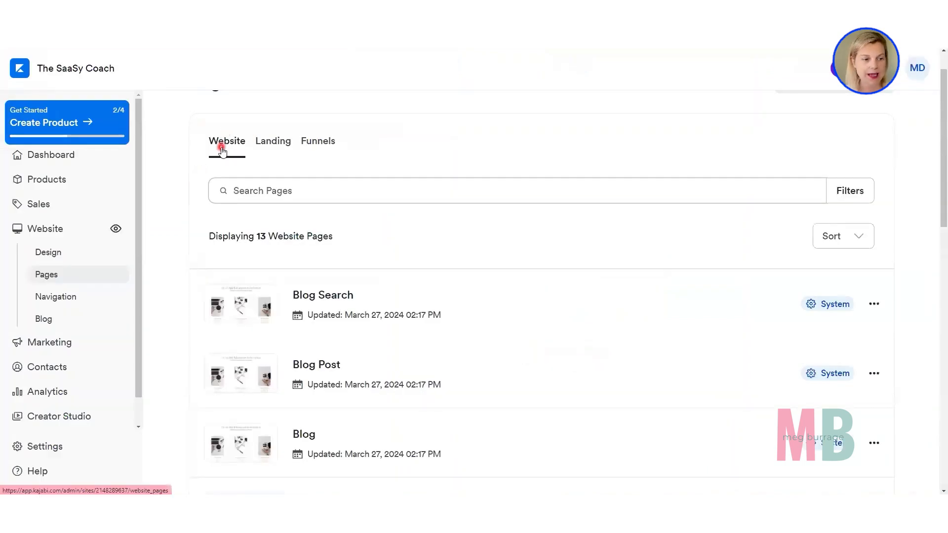
Find the Library page in the list of website pages and open it for customizing in a new tab.
scroll(371, 334, "down", 1)
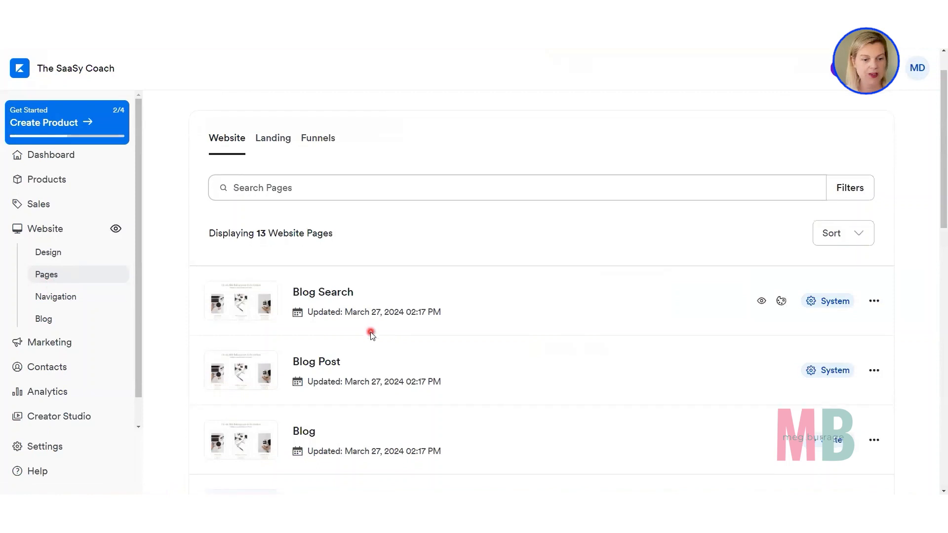
scroll(372, 333, "down", 7)
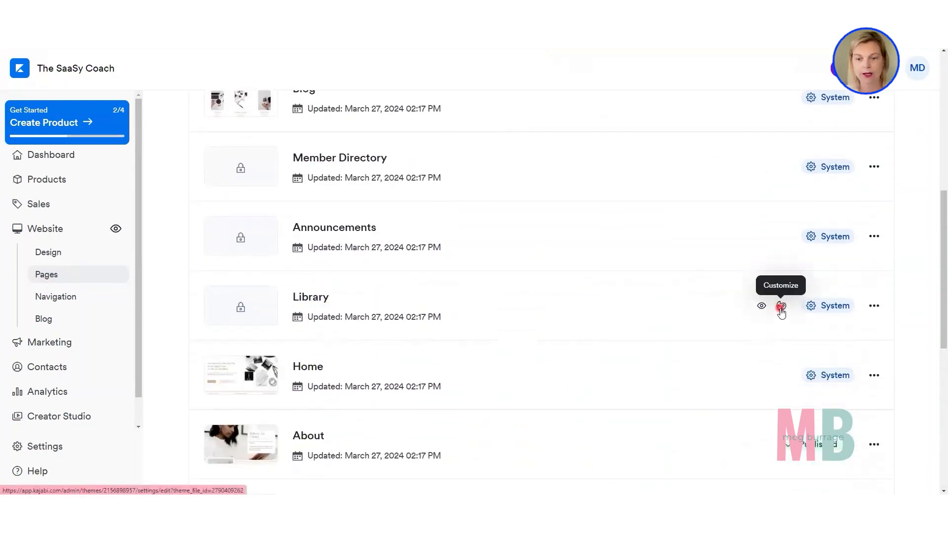
right_click(780, 310)
left_click(806, 323)
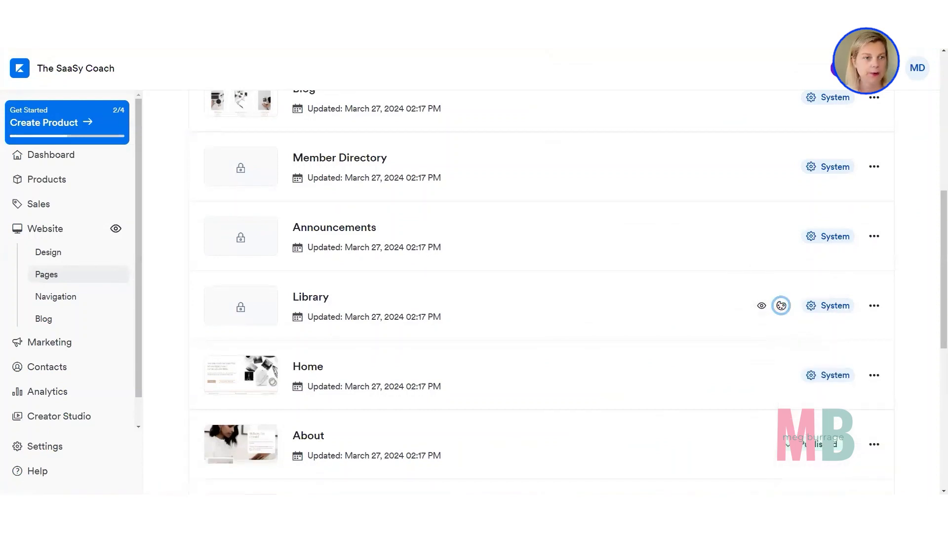
mouse_move(423, 251)
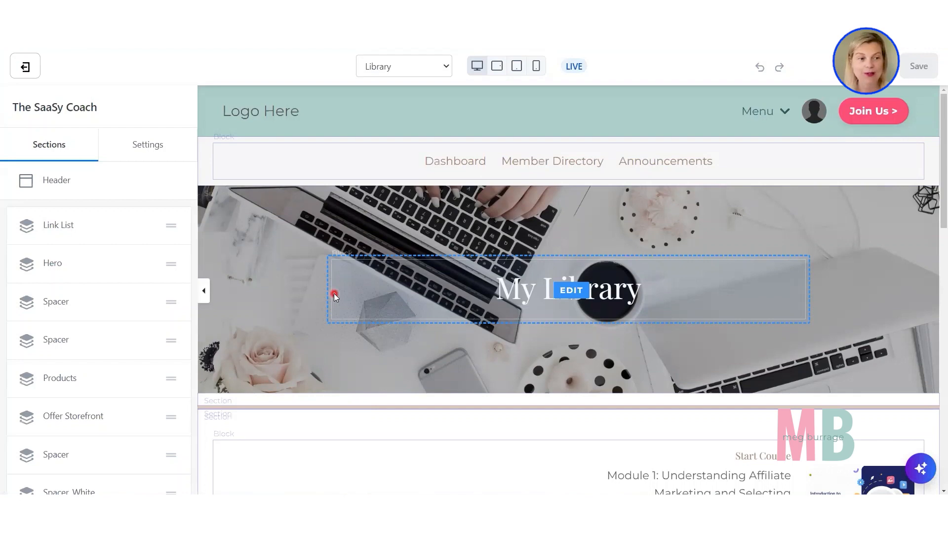
Review the Style Guide's colors and its body and heading font settings from the Library page, then return to the page's sections.
left_click(165, 144)
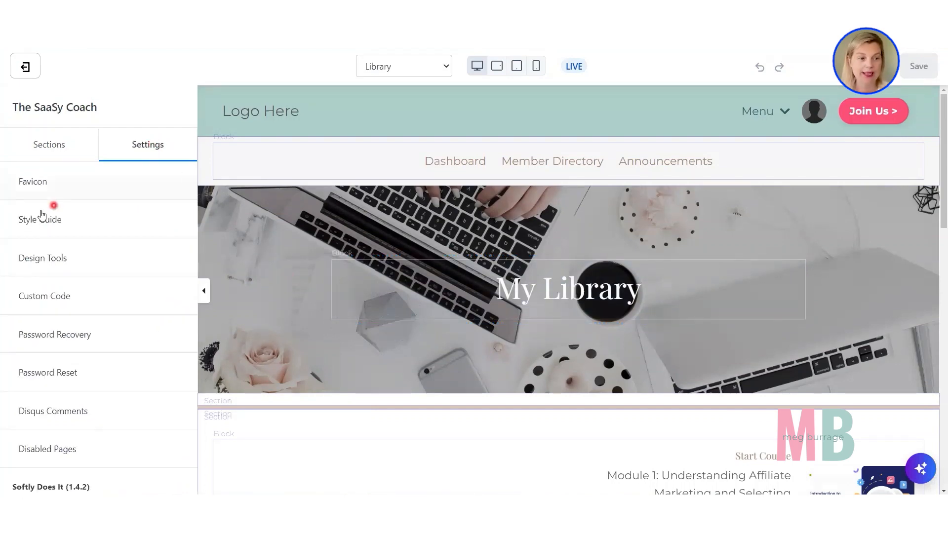
left_click(38, 222)
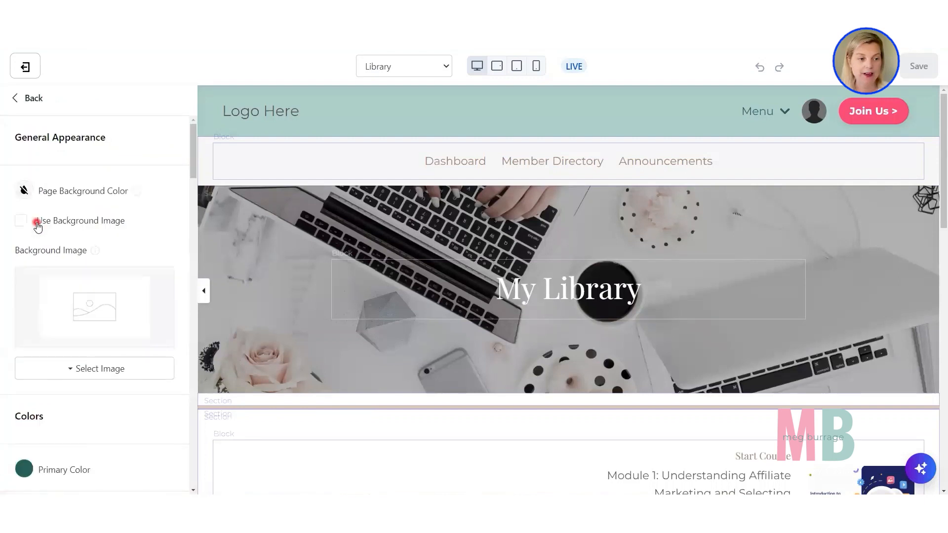
scroll(34, 218, "down", 3)
scroll(34, 364, "down", 10)
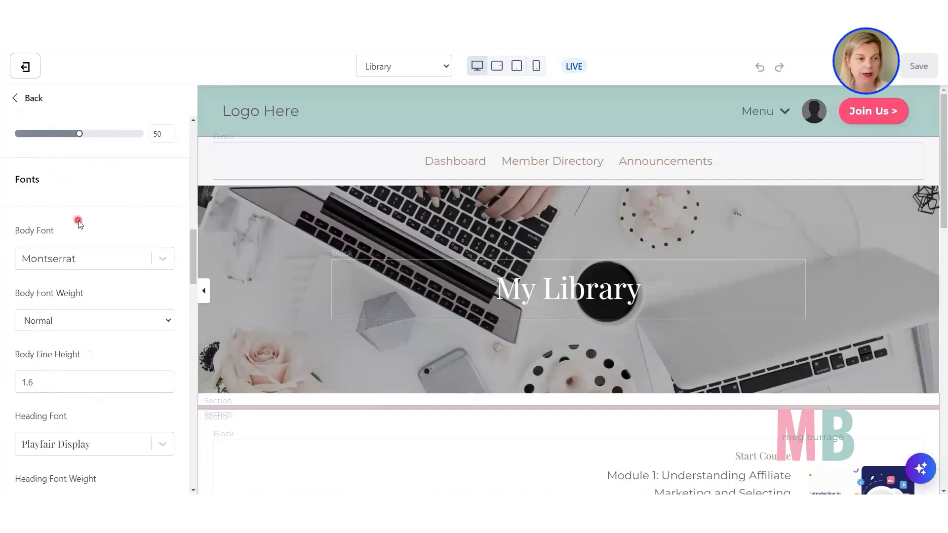
scroll(79, 218, "down", 3)
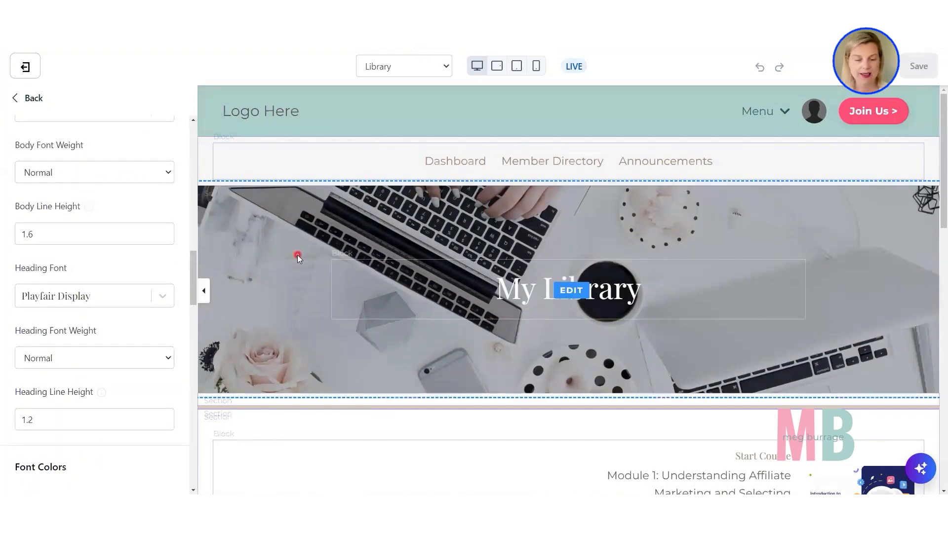
left_click(30, 101)
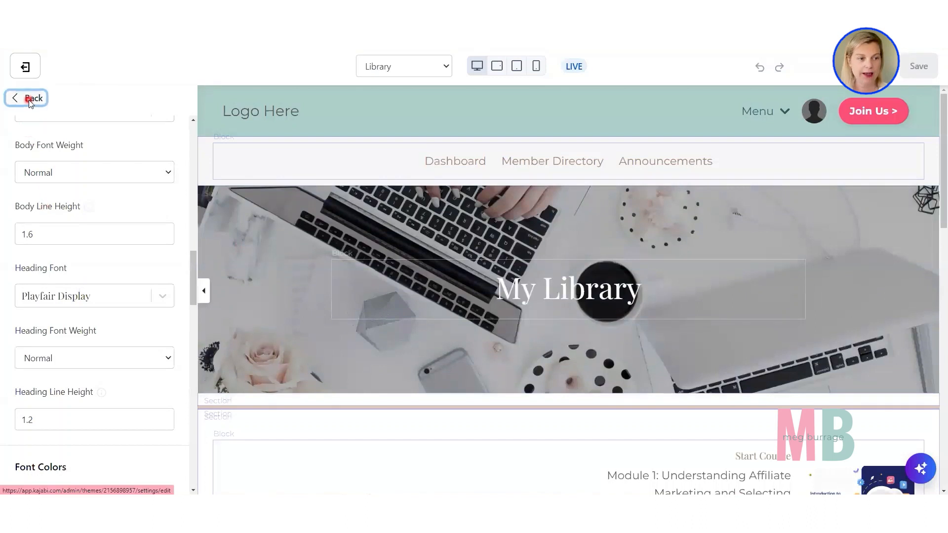
left_click(48, 146)
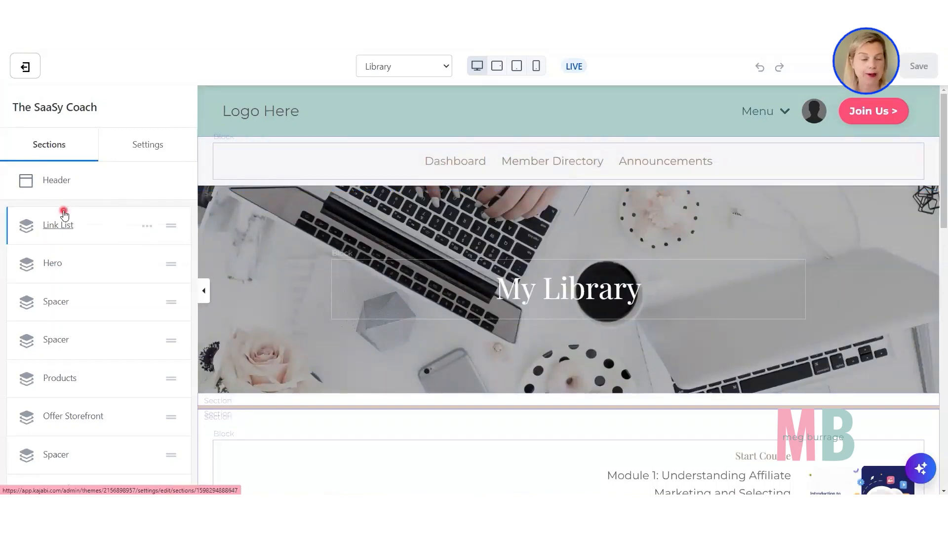
Hide the Link List section on the Library page.
left_click(150, 227)
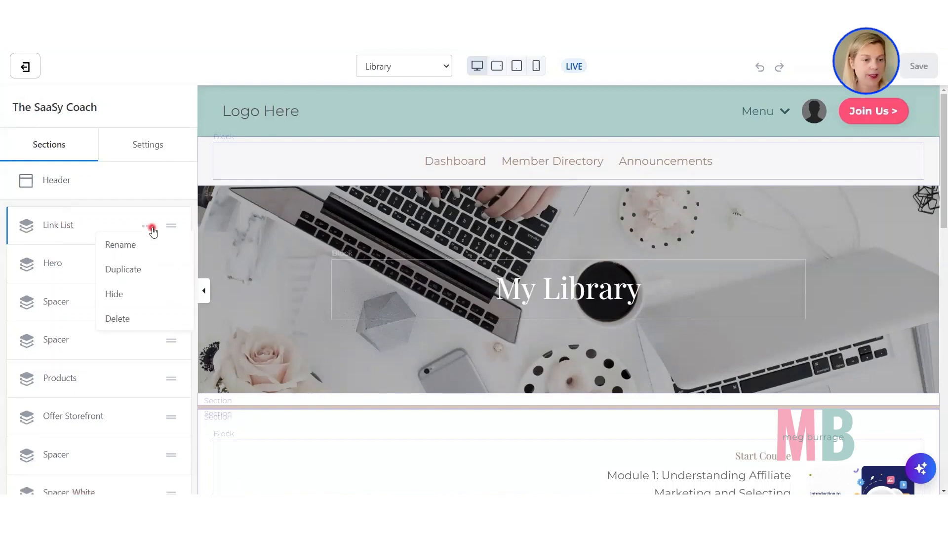
left_click(148, 293)
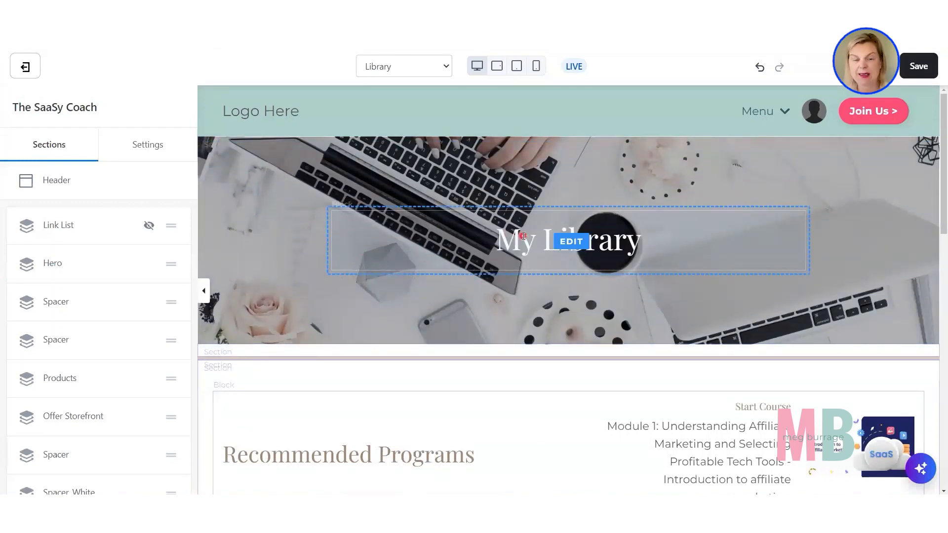
left_click(438, 240)
Look over the Library page's Hero, Spacer and Products sections in the preview and the section list.
scroll(438, 239, "down", 1)
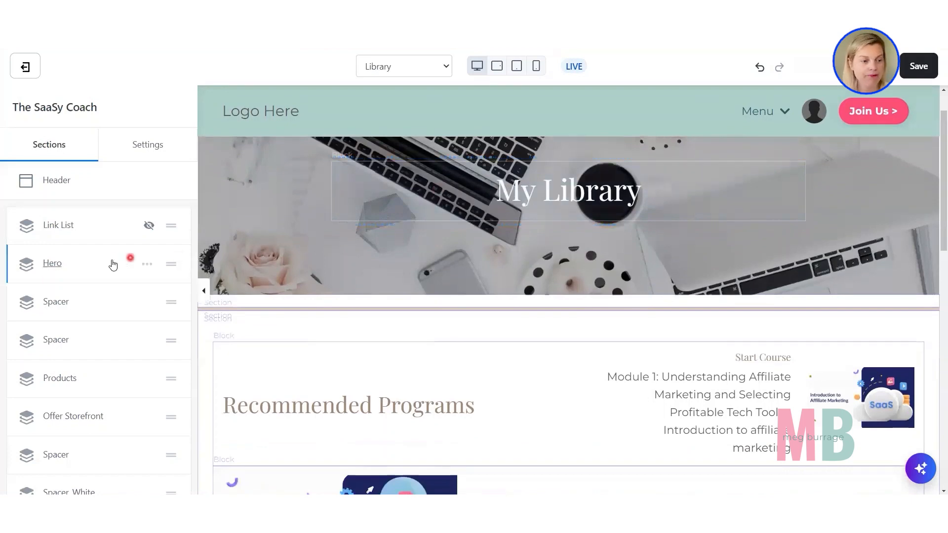
scroll(109, 260, "down", 1)
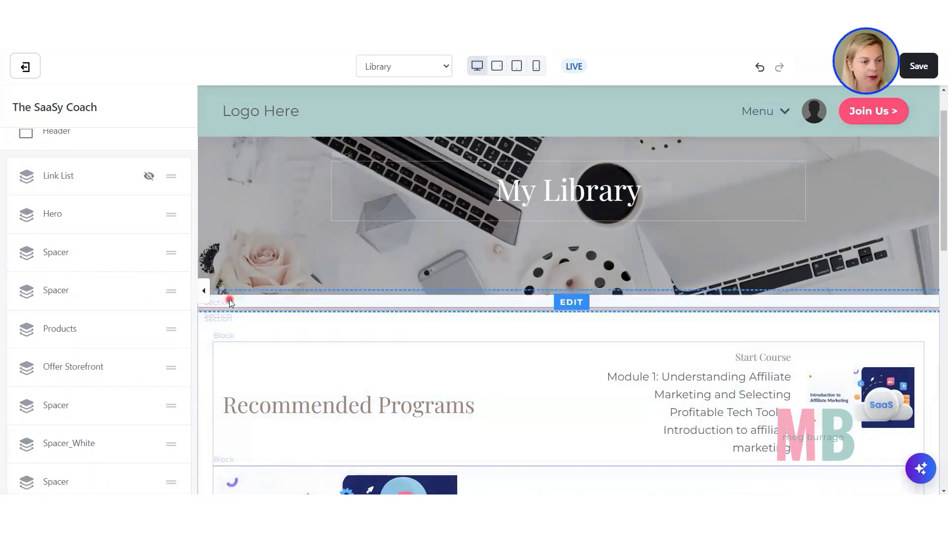
scroll(230, 299, "down", 2)
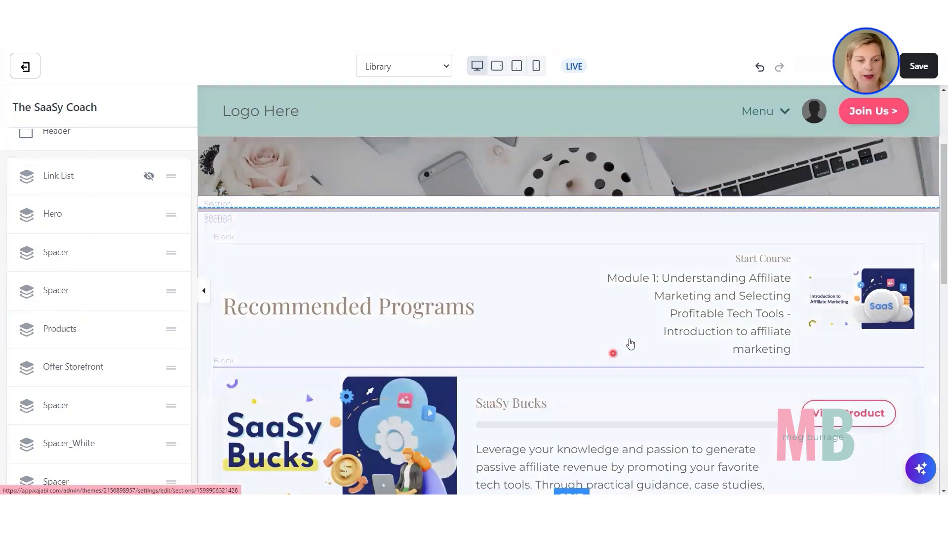
scroll(630, 340, "down", 3)
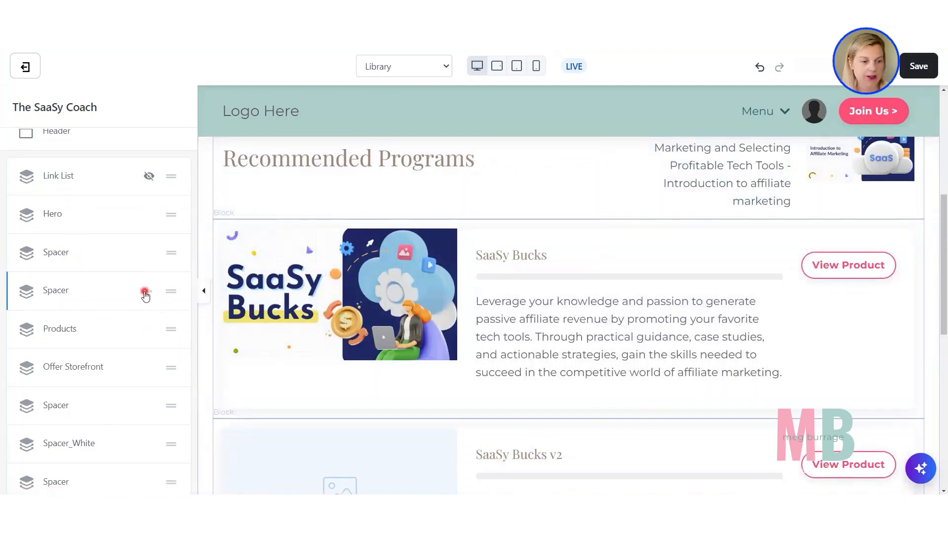
left_click(145, 293)
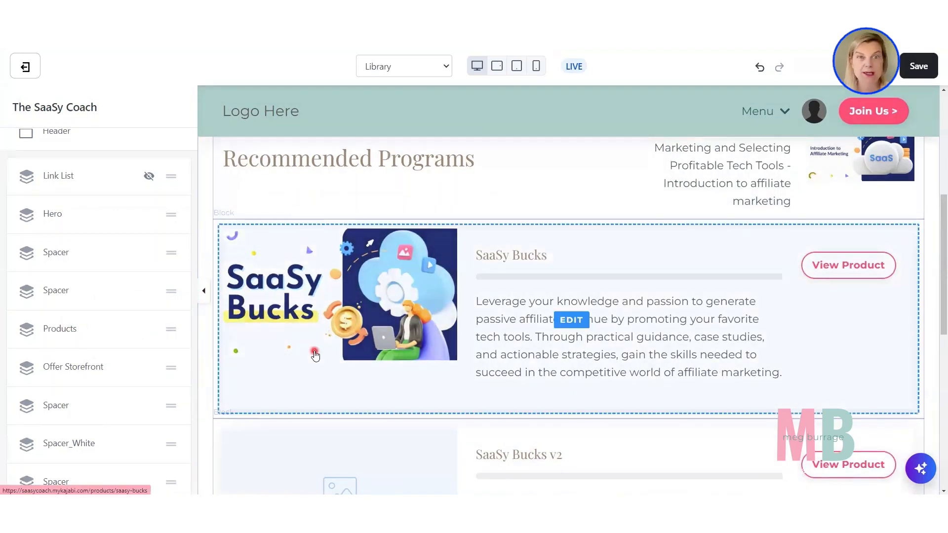
left_click(146, 330)
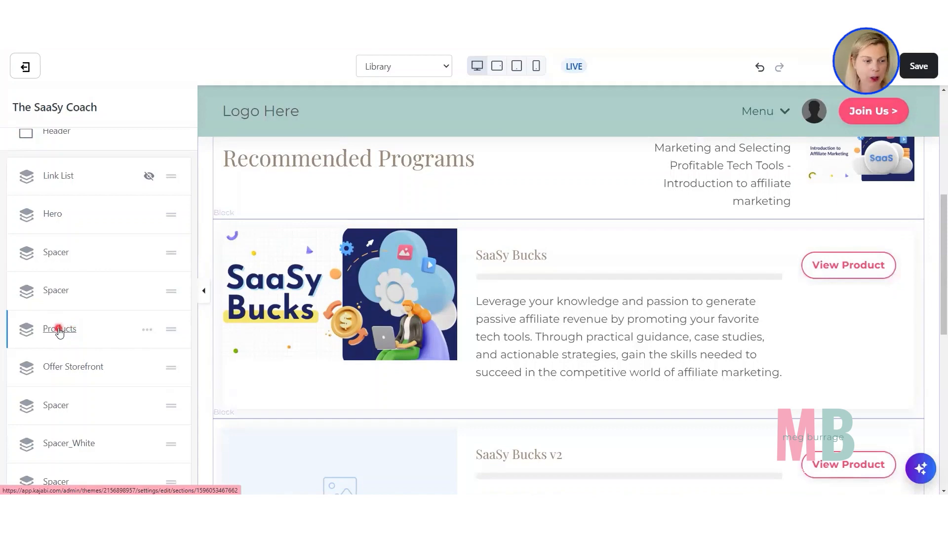
Set the heading text of the Library page's Products section to "My Products" and check it in the preview.
left_click(59, 330)
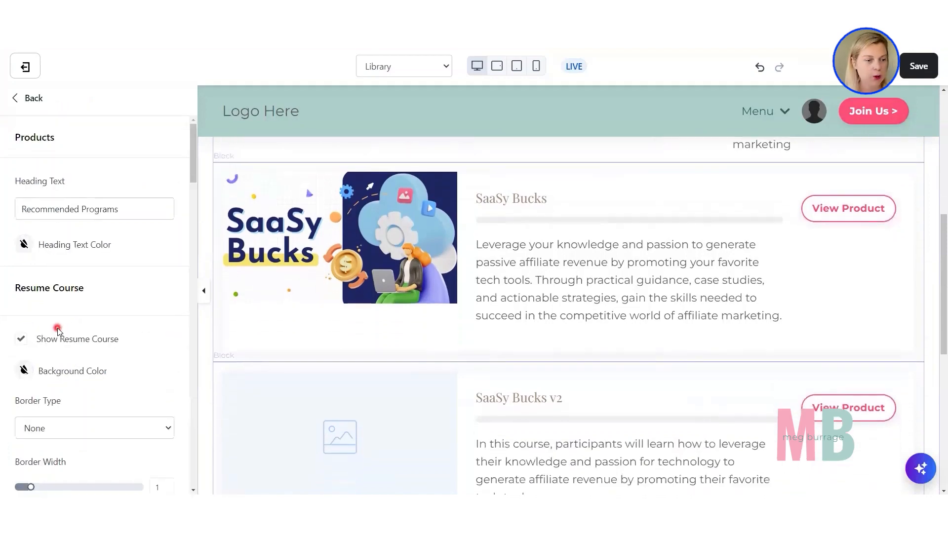
scroll(437, 356, "up", 7)
scroll(437, 356, "down", 4)
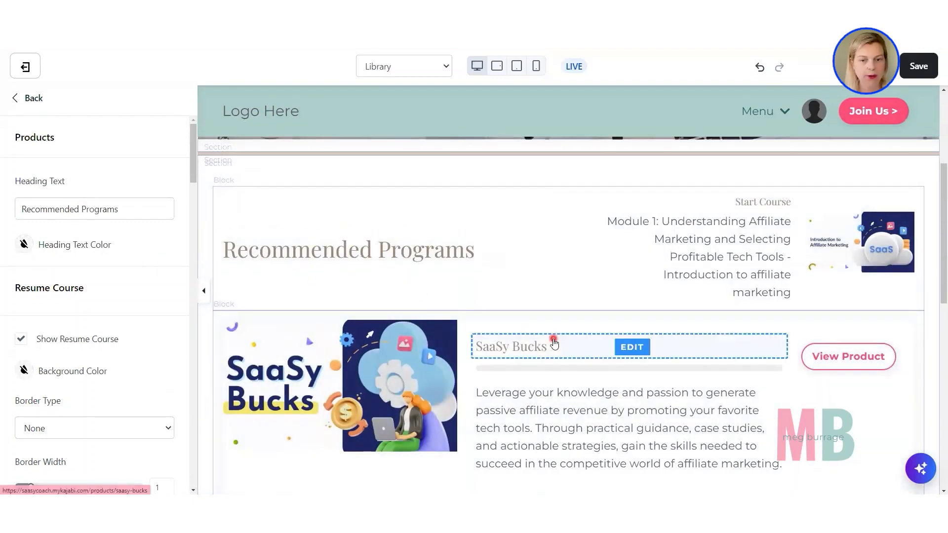
left_click(59, 211)
double_click(55, 210)
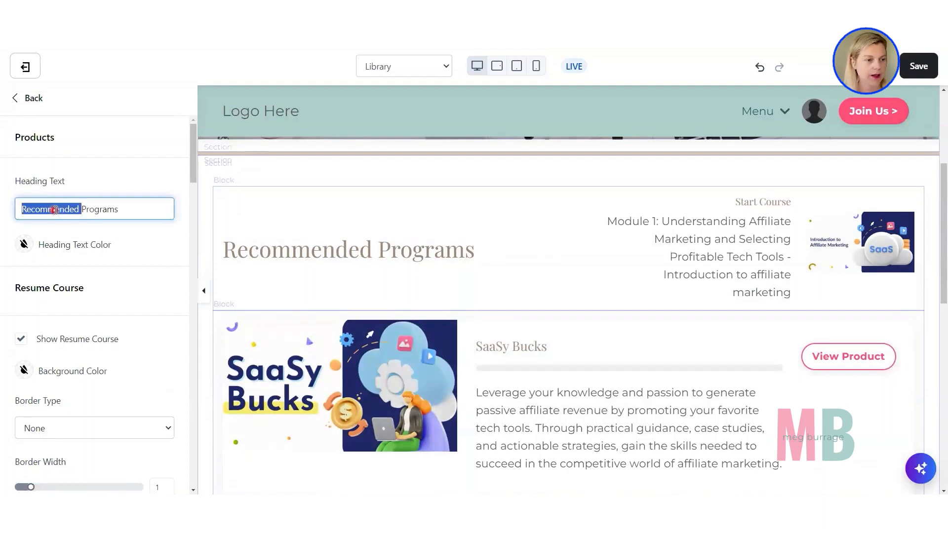
triple_click(55, 210)
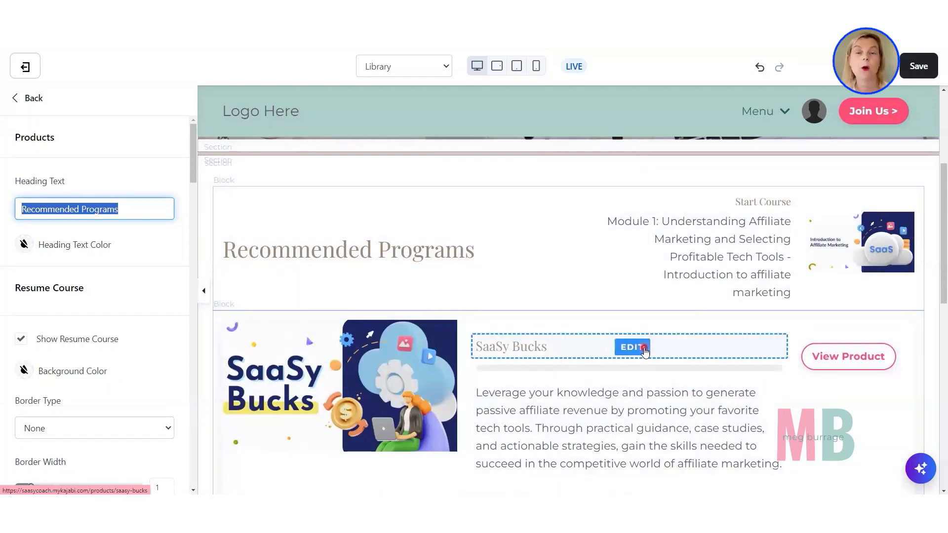
left_click(59, 213)
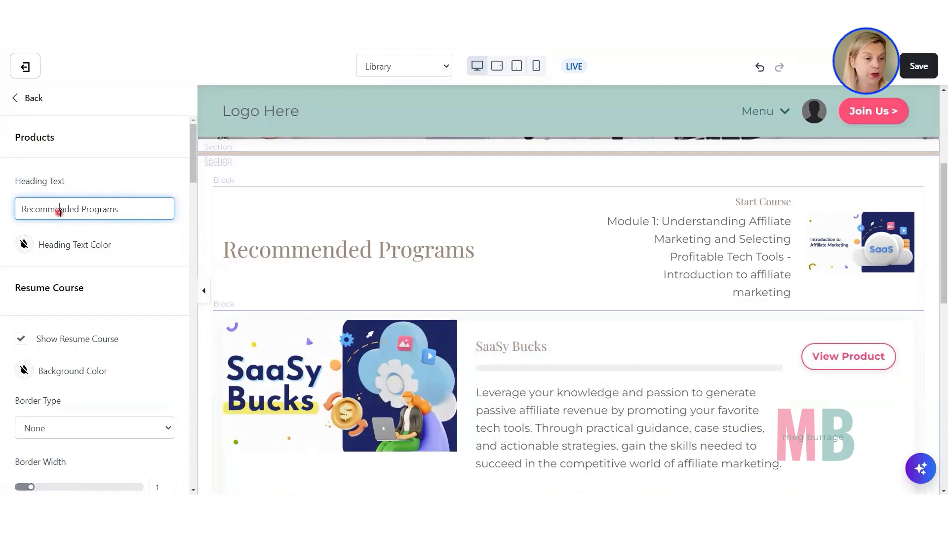
double_click(60, 212)
left_click(59, 212)
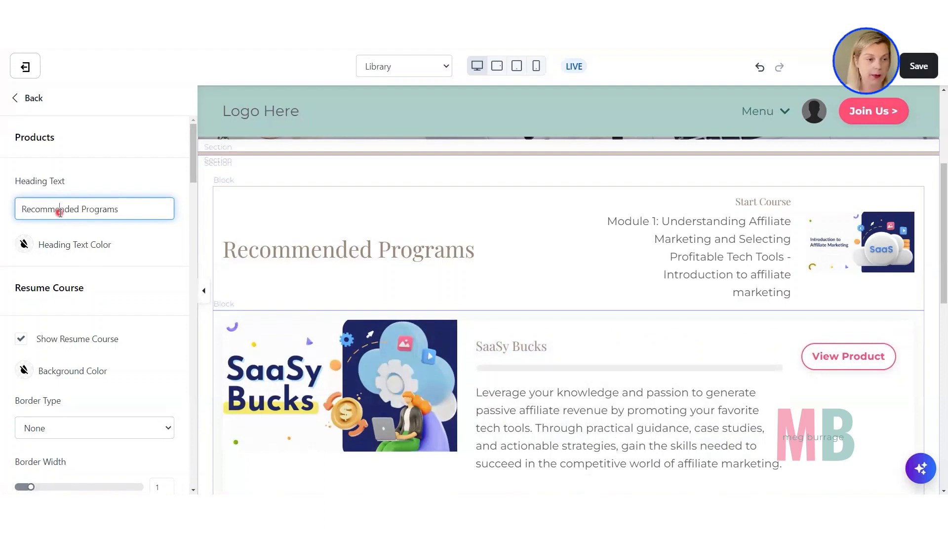
triple_click(59, 212)
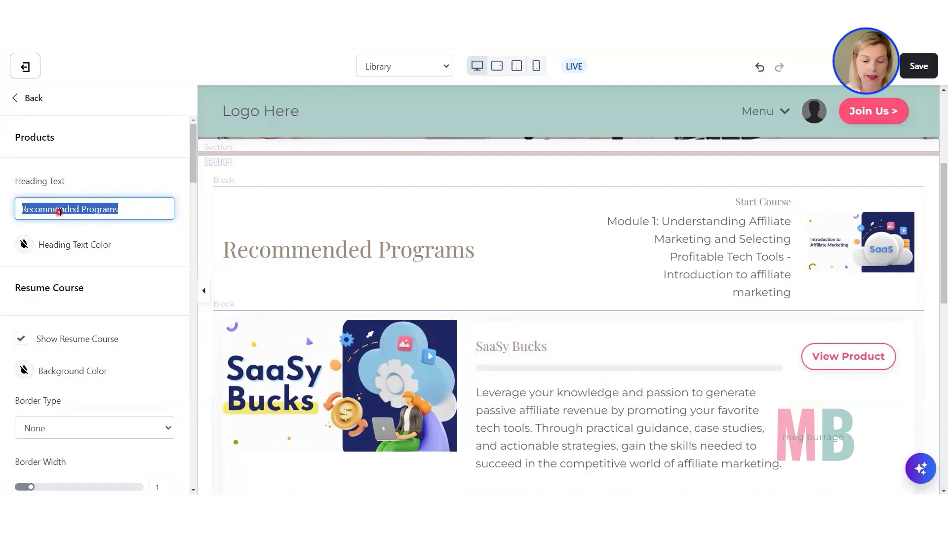
type("My Produ")
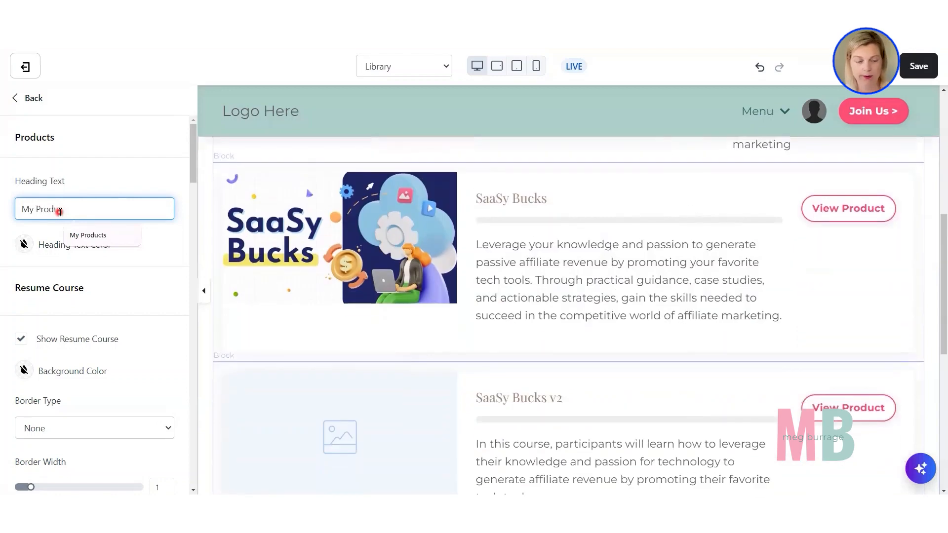
type("cts")
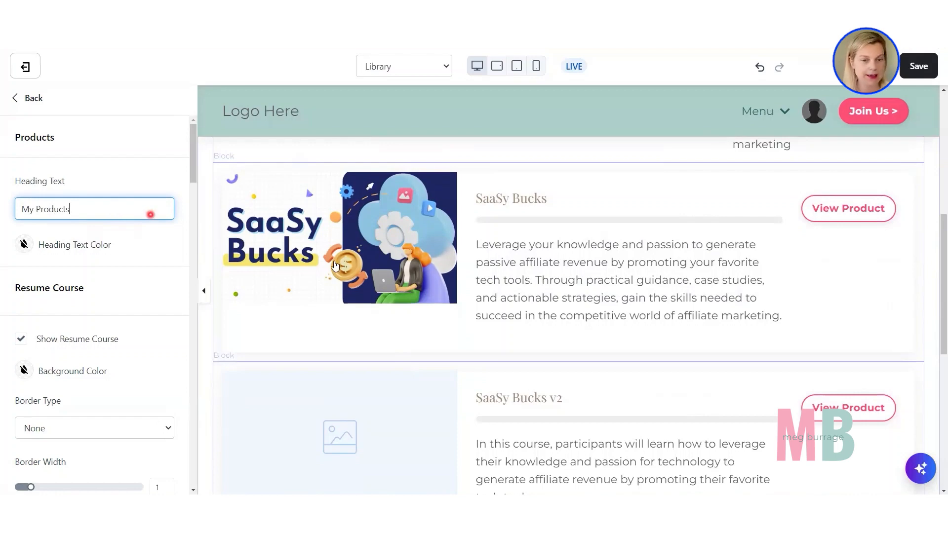
scroll(637, 287, "up", 3)
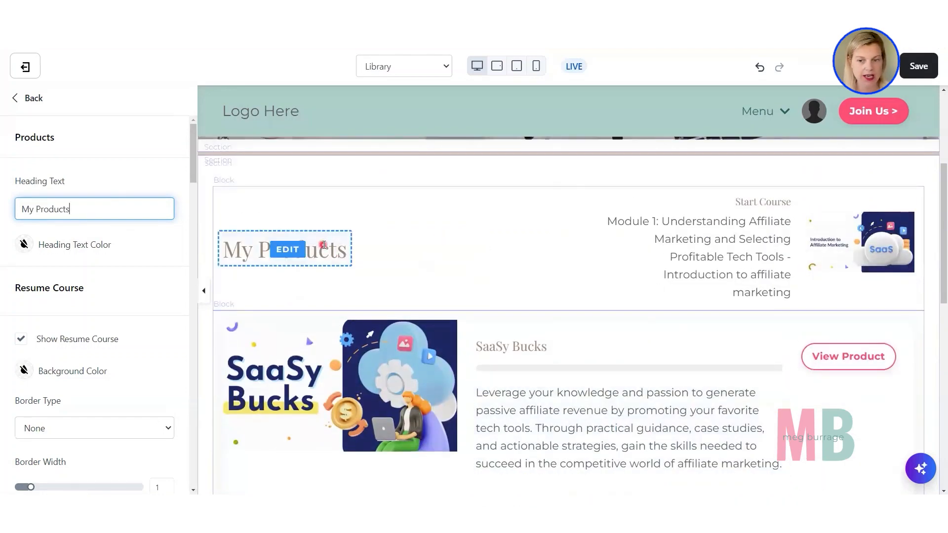
scroll(324, 245, "down", 3)
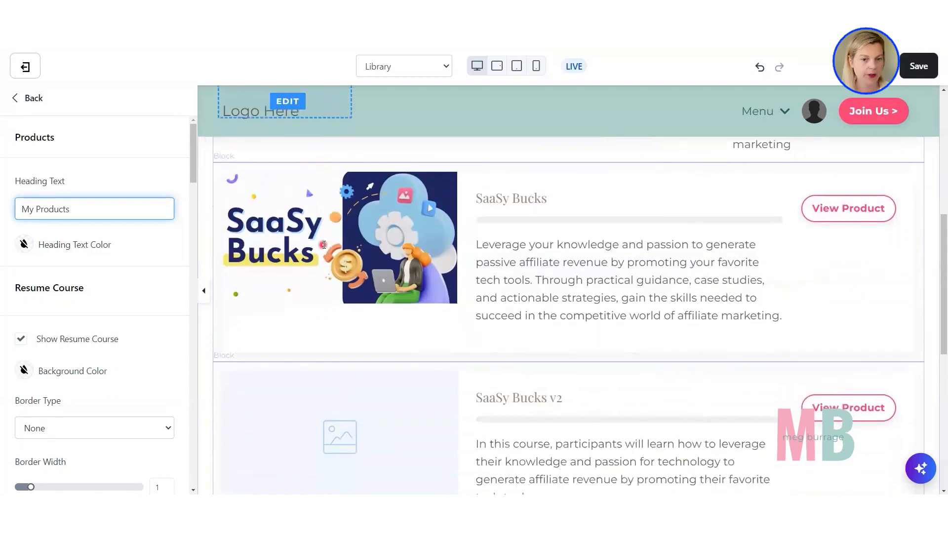
Try the 2 Column Grid as the layout style for the products in the Products section.
scroll(99, 365, "down", 2)
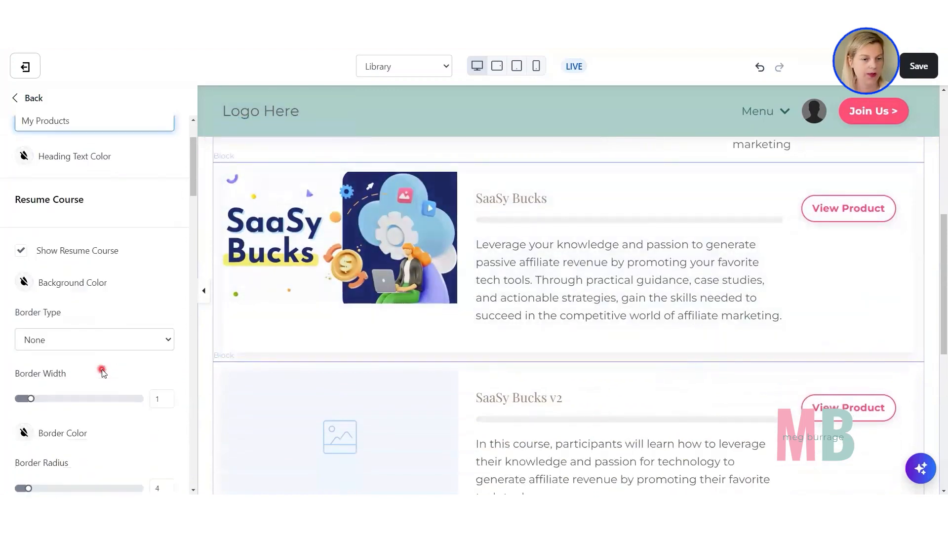
scroll(90, 352, "down", 2)
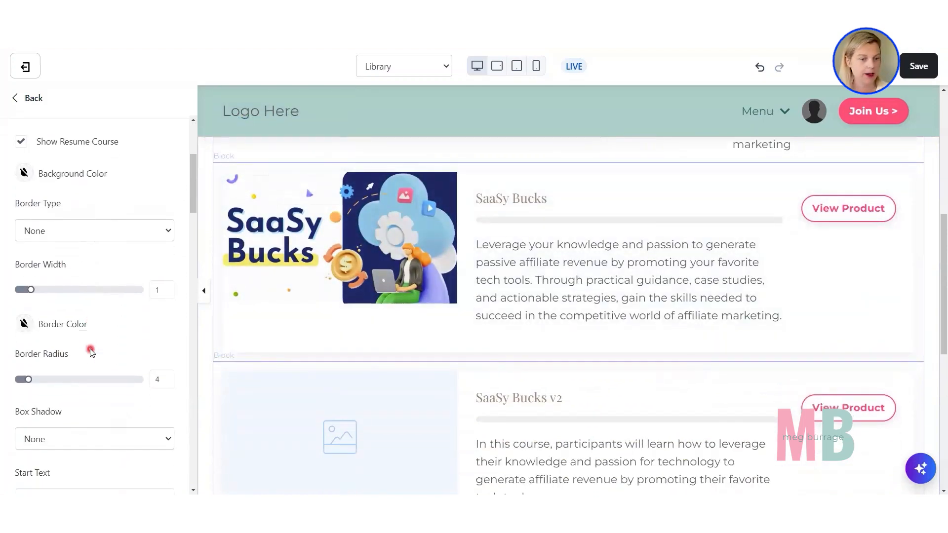
scroll(91, 352, "down", 7)
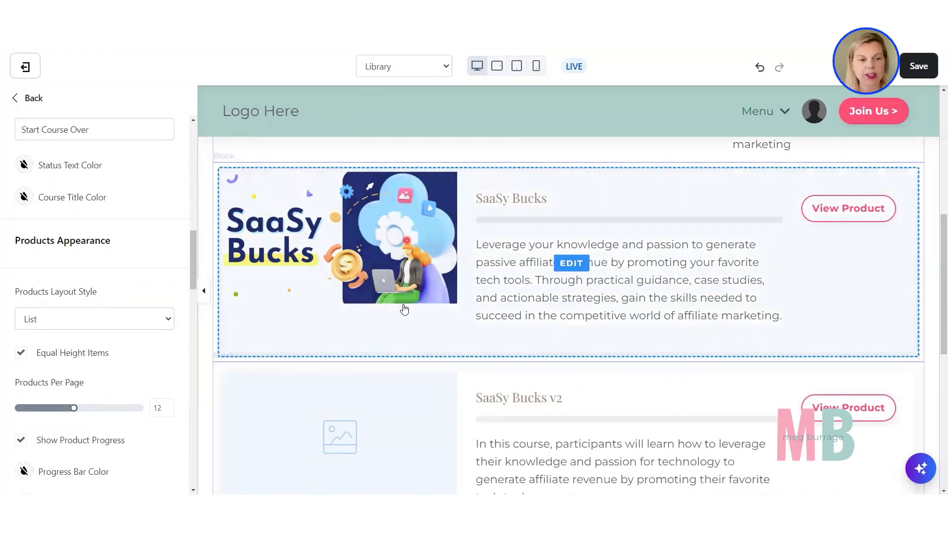
left_click(64, 325)
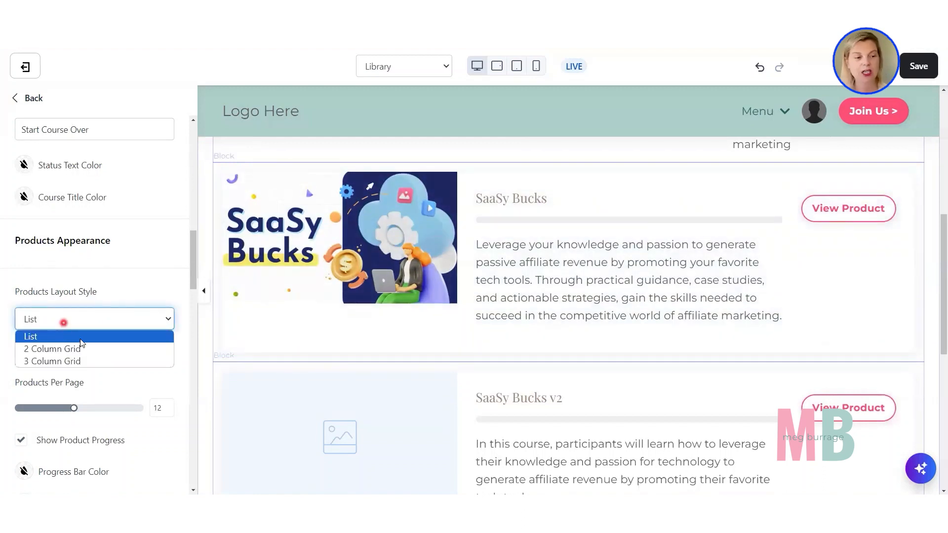
left_click(87, 351)
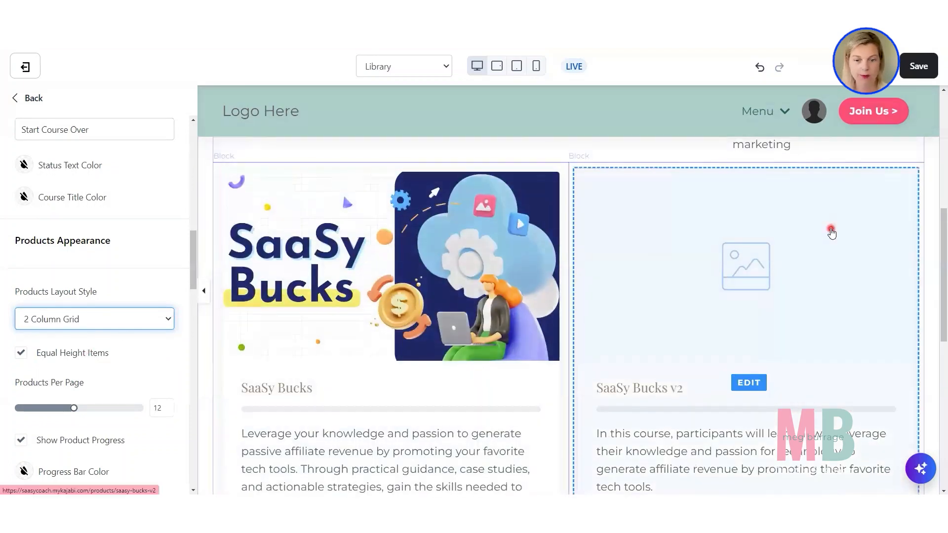
scroll(425, 372, "down", 1)
Set the Products section's layout style to 3 Column Grid and check the product cards in the preview.
left_click(64, 325)
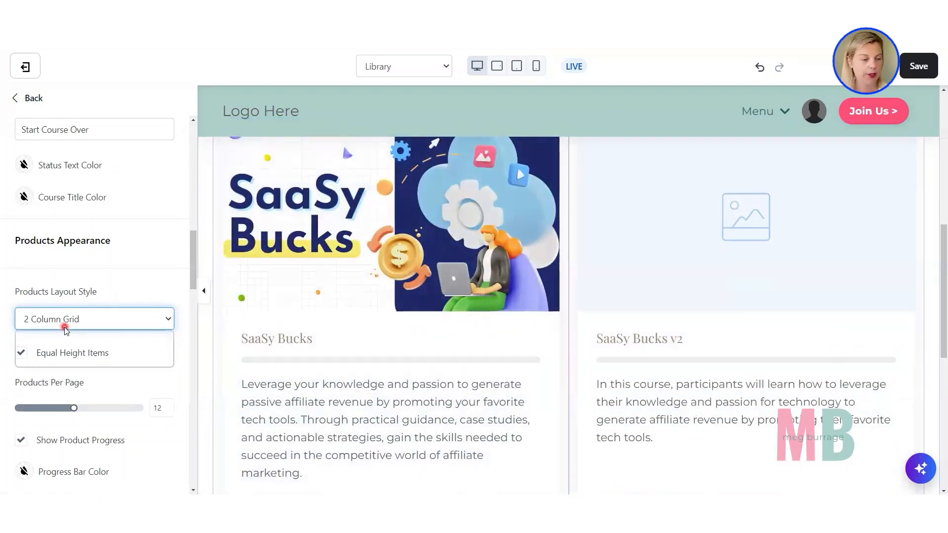
left_click(77, 361)
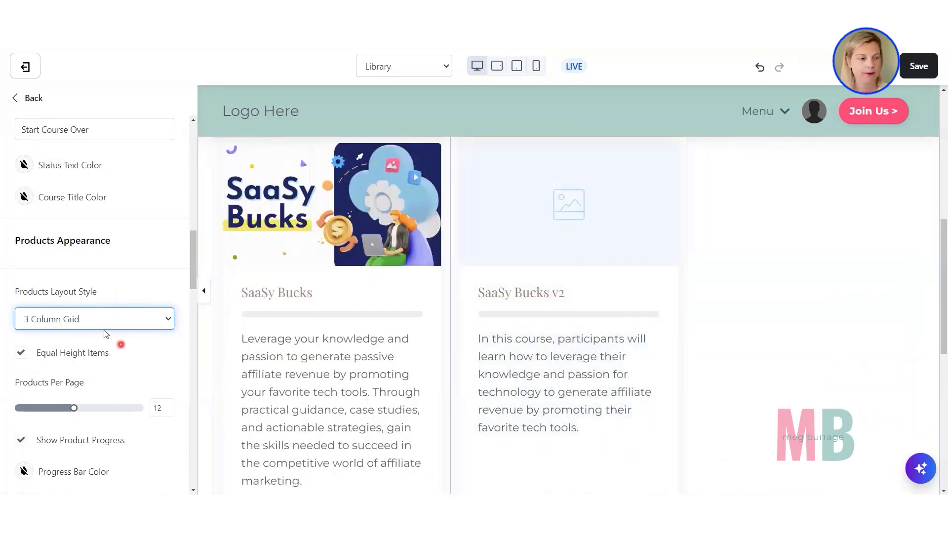
scroll(326, 356, "down", 2)
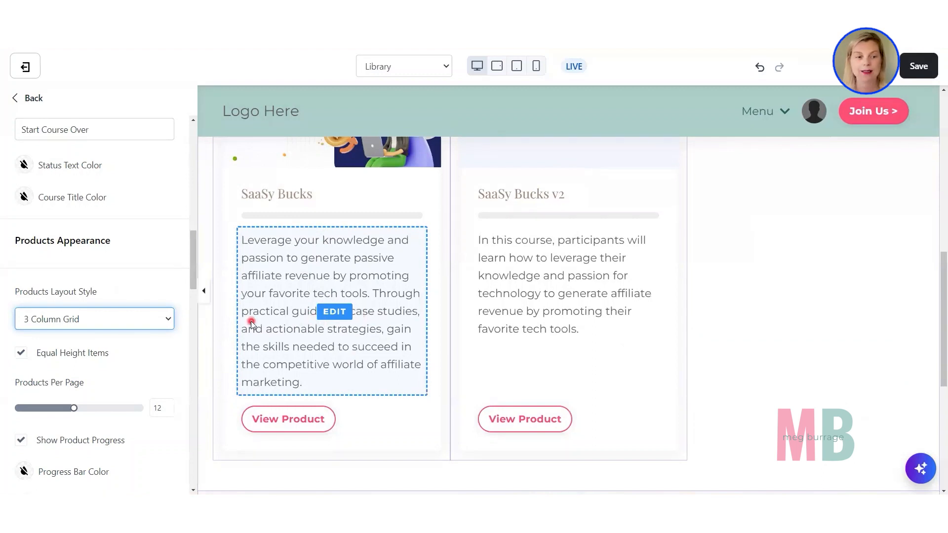
scroll(250, 321, "up", 2)
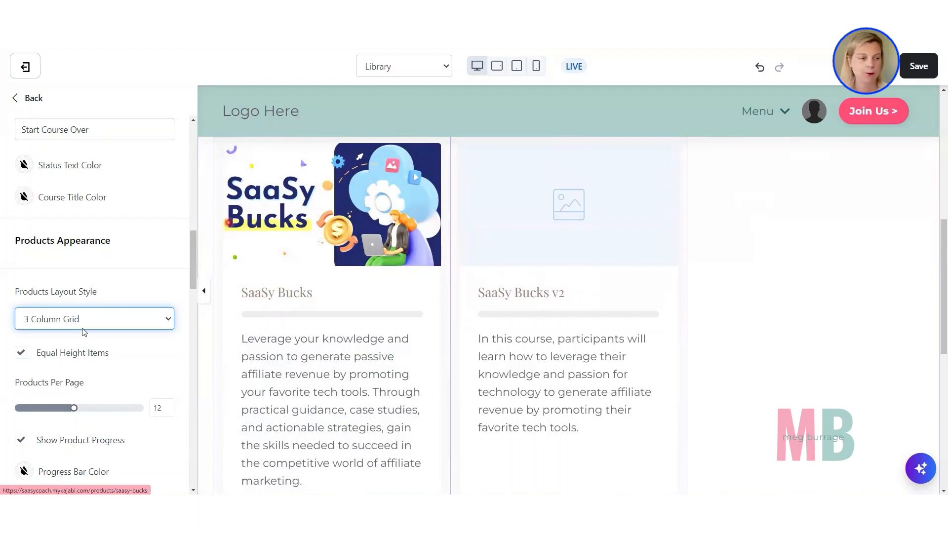
Review the Products section's remaining appearance, button and pagination settings, then return to the page's section list and look through it.
scroll(74, 330, "down", 5)
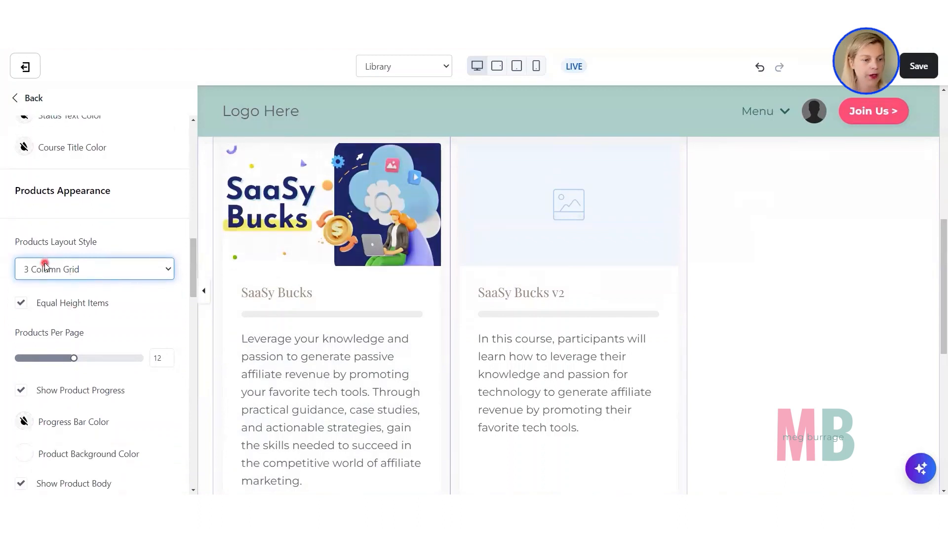
scroll(44, 265, "down", 8)
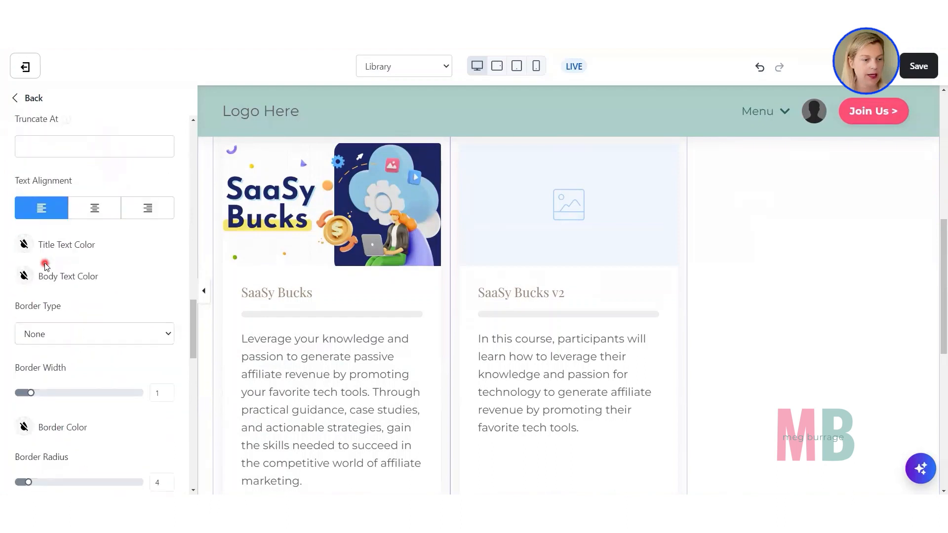
scroll(47, 257, "down", 6)
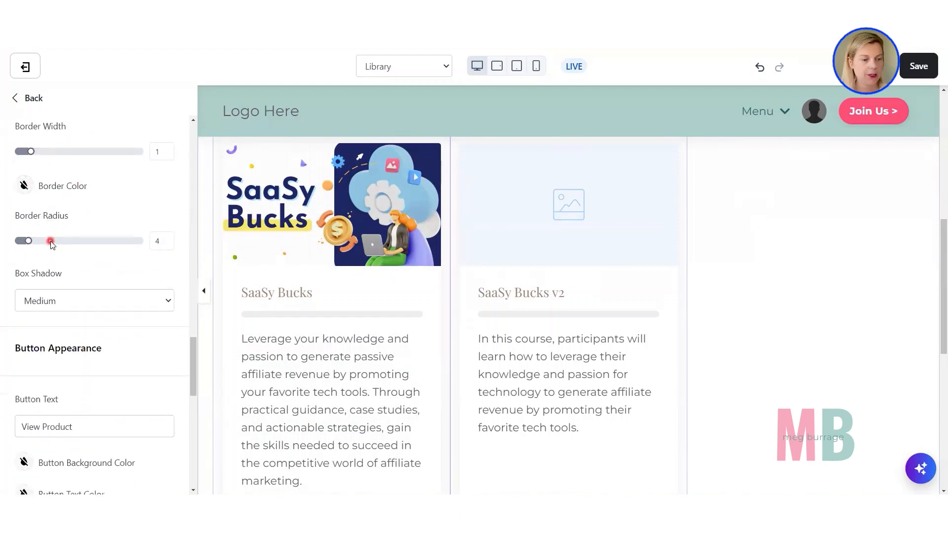
scroll(52, 244, "down", 7)
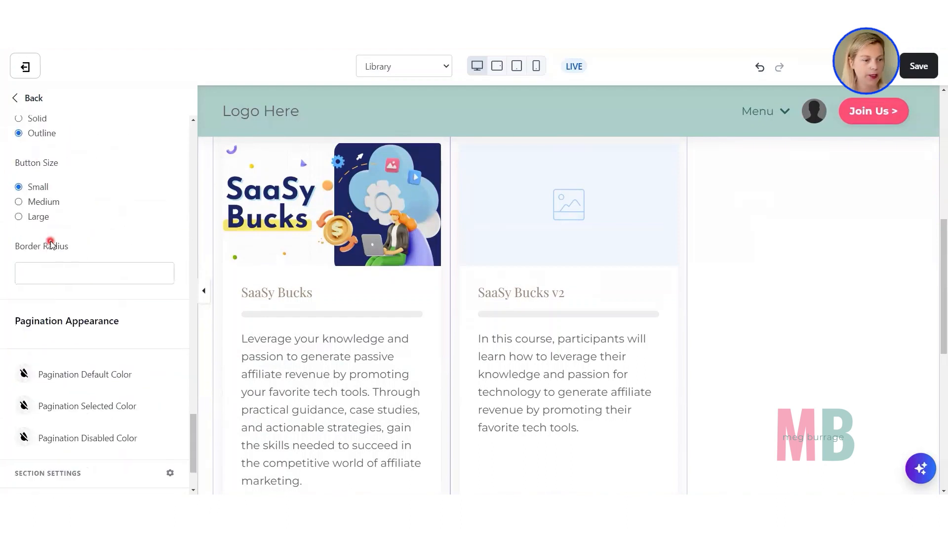
scroll(393, 298, "down", 8)
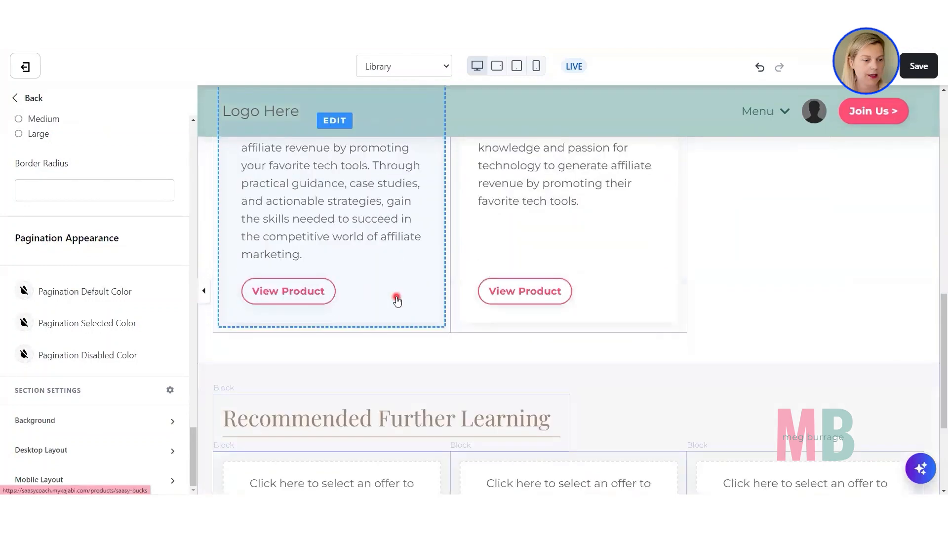
left_click(36, 98)
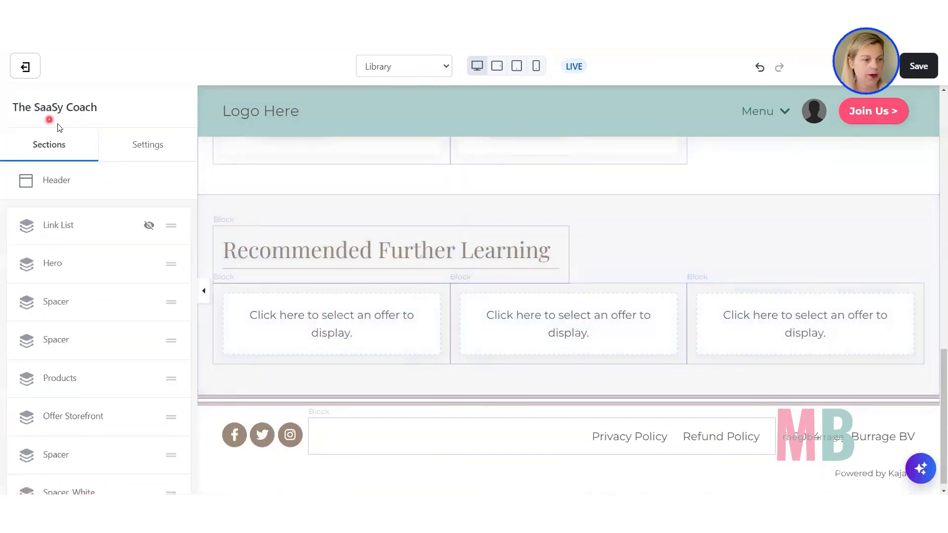
scroll(168, 320, "down", 2)
scroll(168, 320, "down", 1)
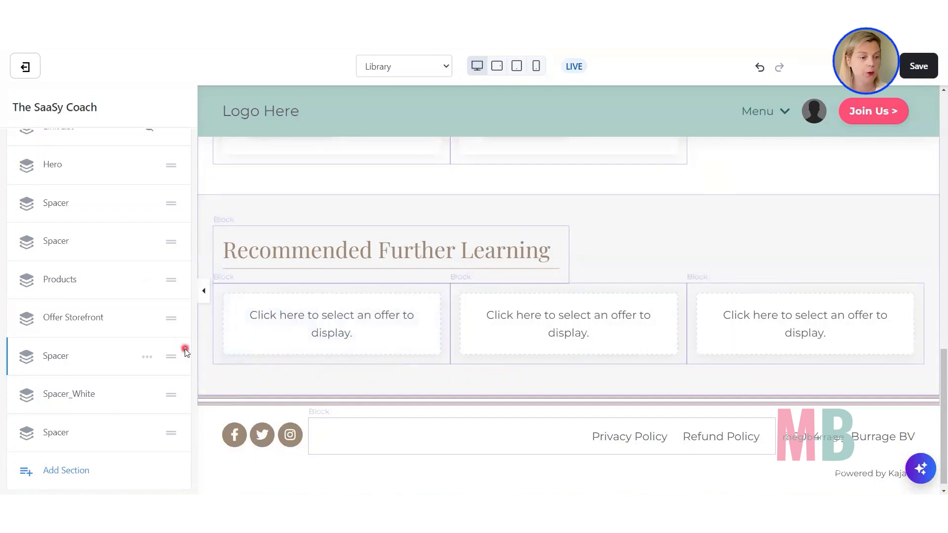
left_click(52, 474)
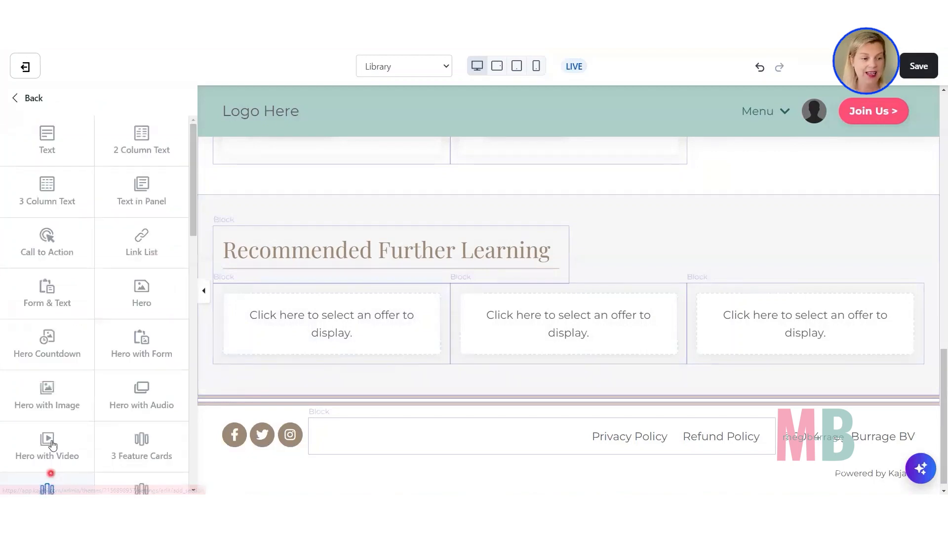
scroll(63, 369, "down", 15)
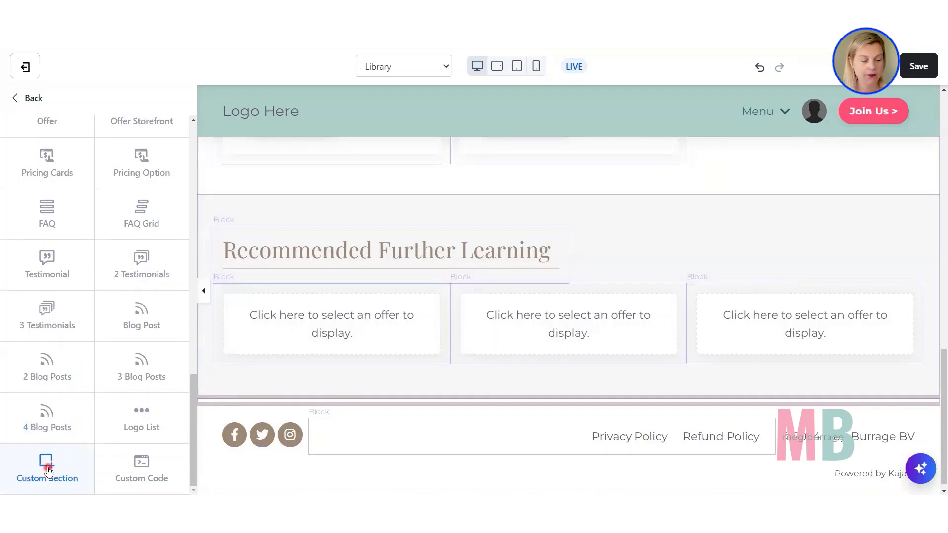
Select the SaaSy Bucks PIF offer for the first offer block of the Offer Storefront section and check its card in the preview.
left_click(240, 389)
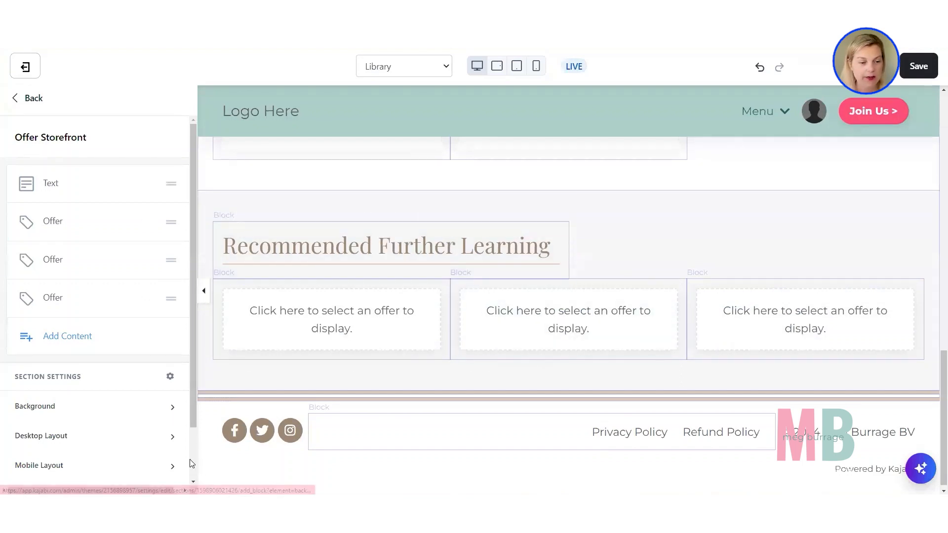
left_click(53, 221)
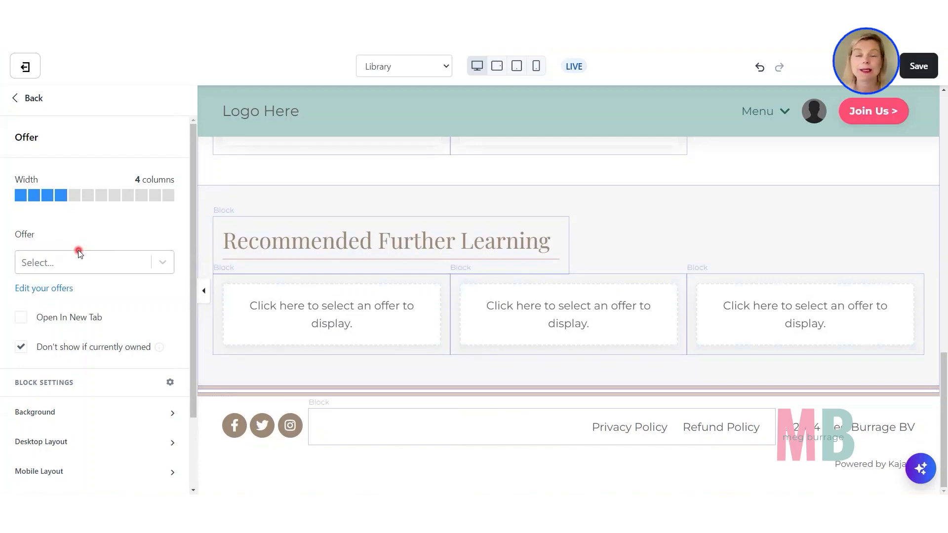
left_click(50, 273)
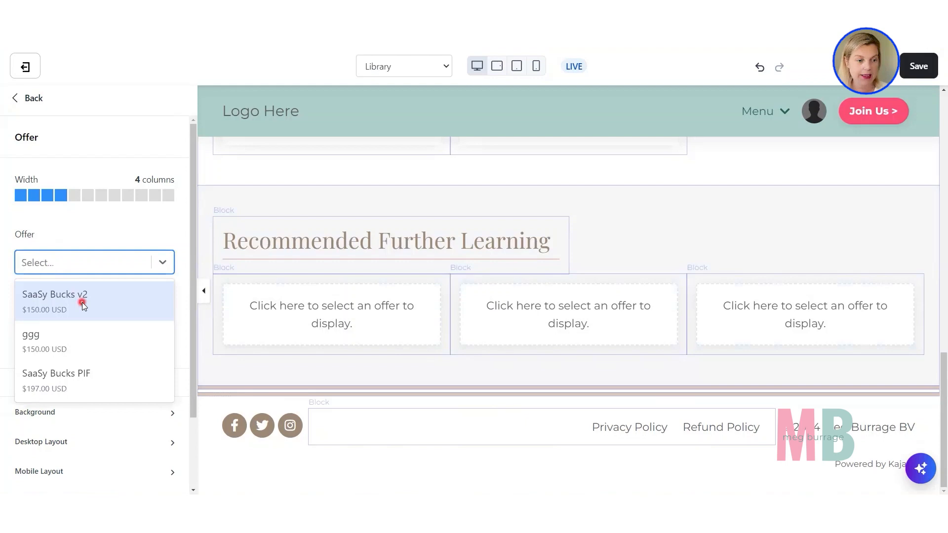
left_click(77, 392)
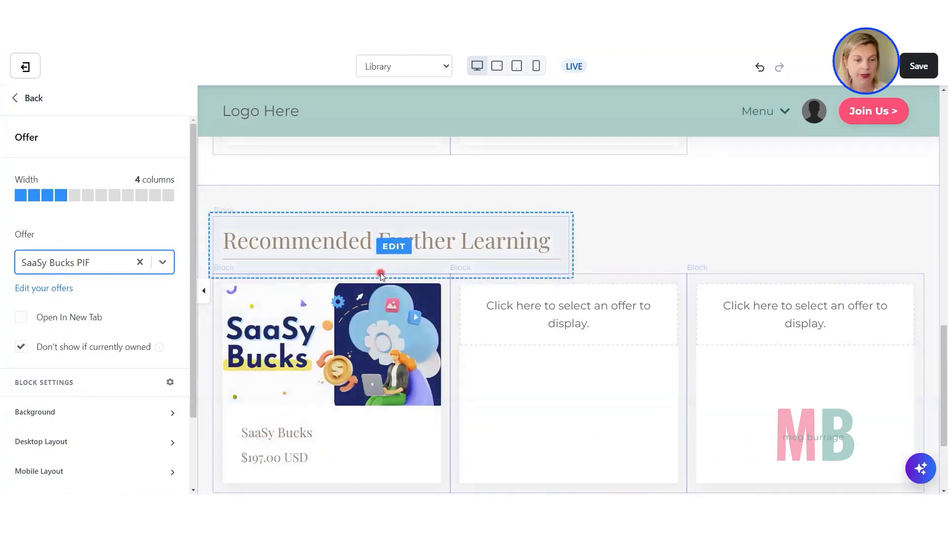
scroll(380, 272, "down", 1)
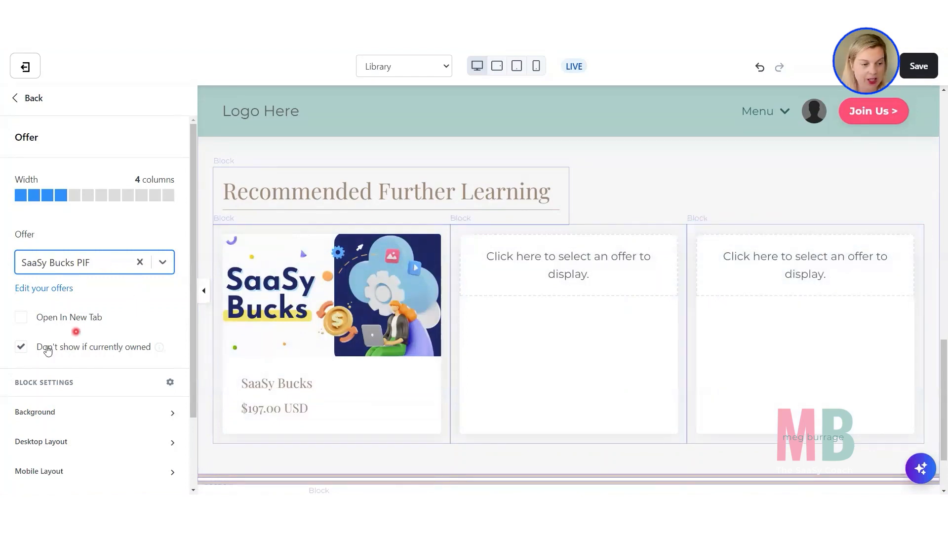
left_click(26, 348)
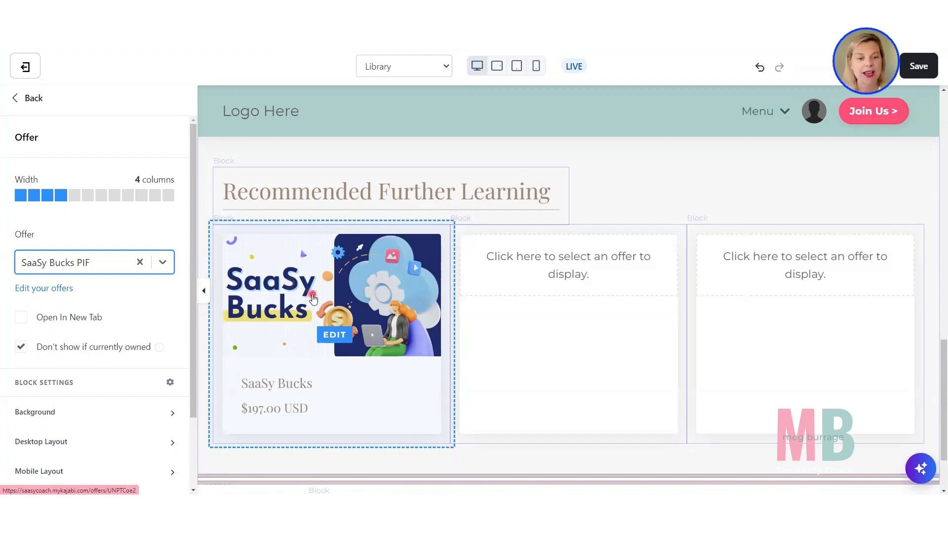
scroll(313, 298, "down", 2)
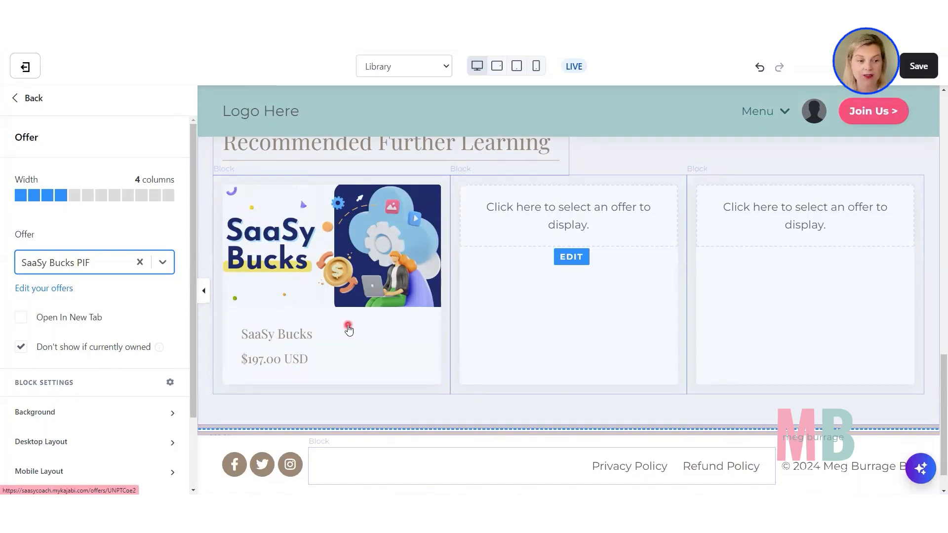
Hide all three offer blocks in the Offer Storefront section.
left_click(296, 408)
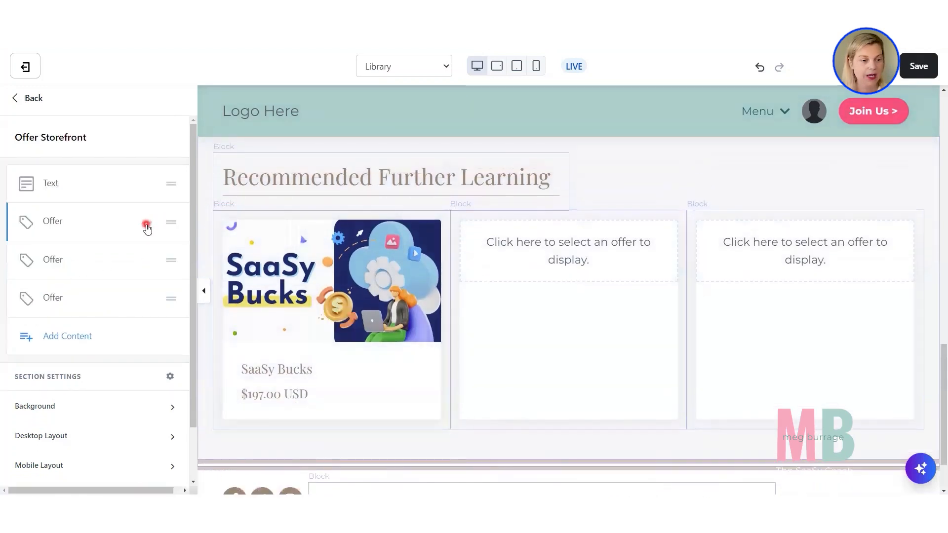
left_click(145, 222)
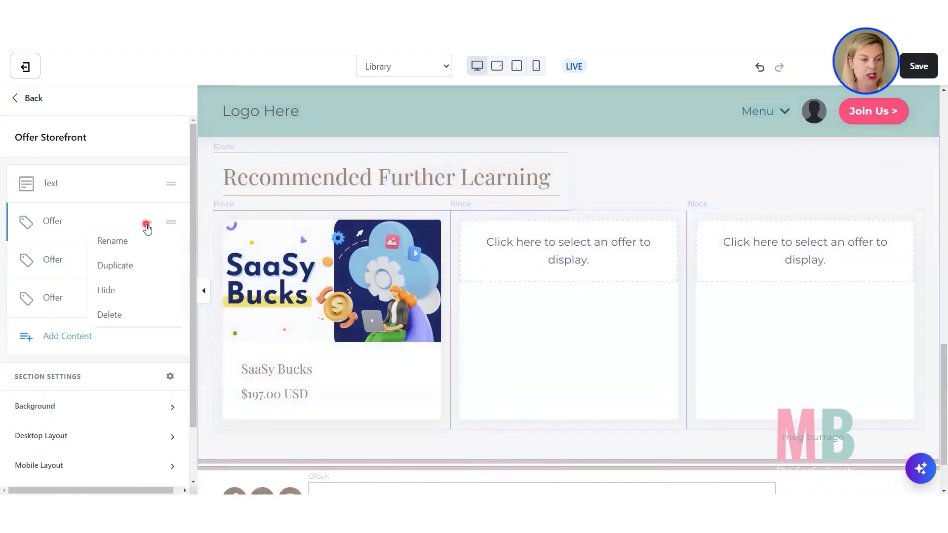
left_click(122, 292)
left_click(147, 260)
left_click(125, 330)
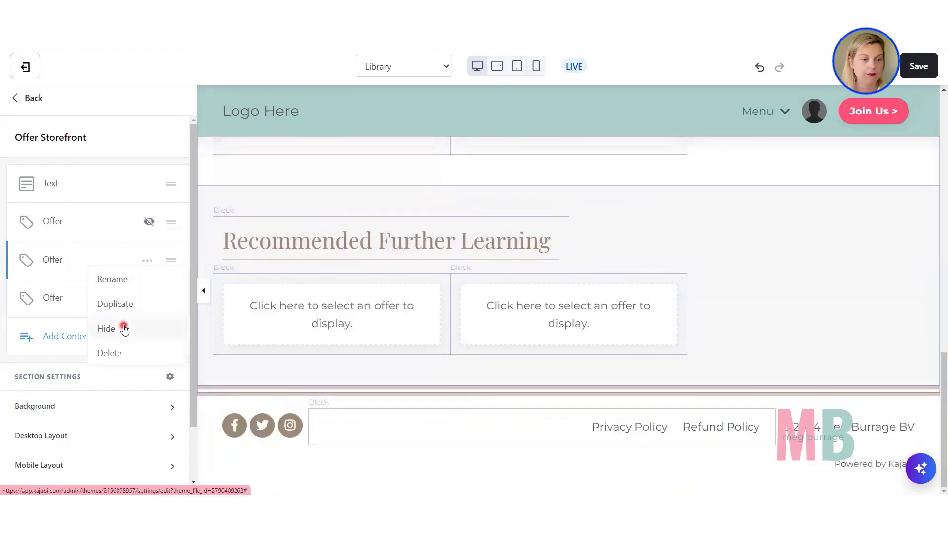
left_click(146, 298)
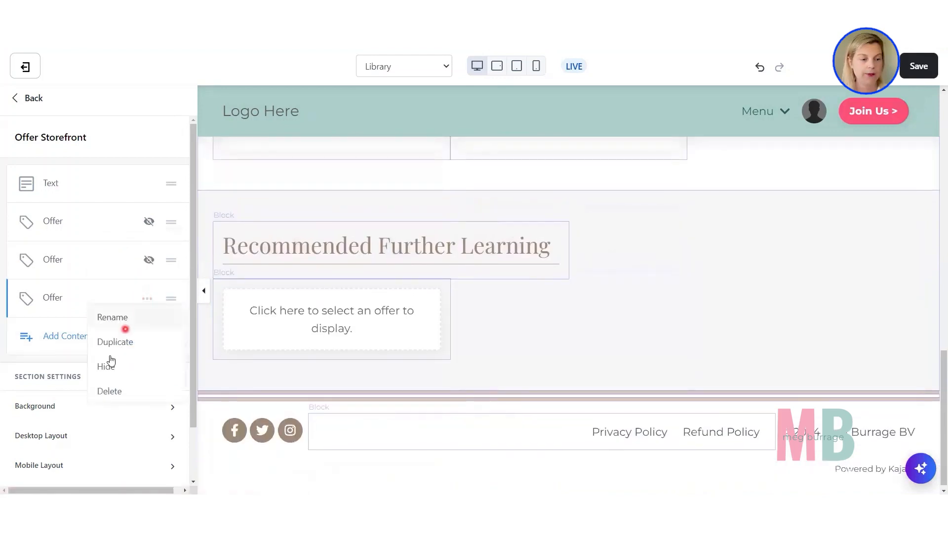
left_click(102, 366)
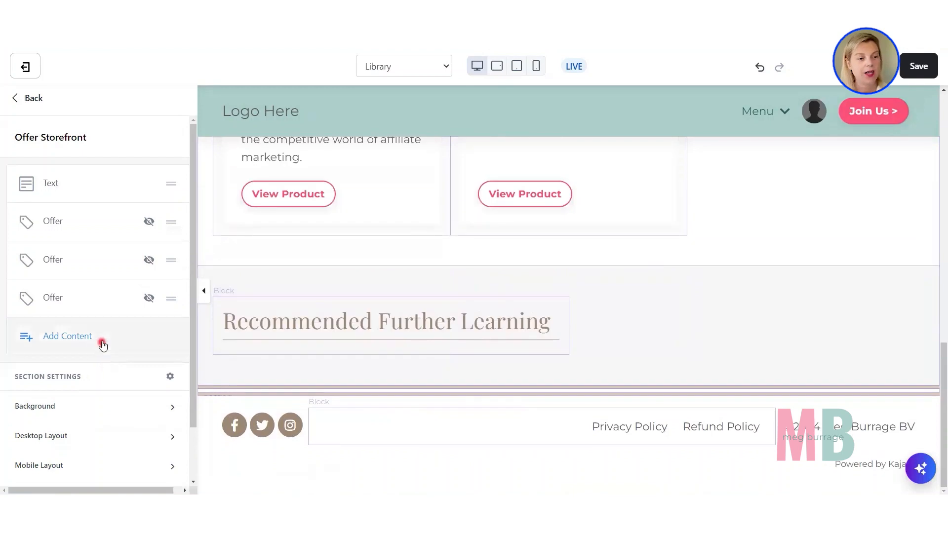
Add a Card block to the Offer Storefront section and check it under the Recommended Further Learning heading.
left_click(47, 339)
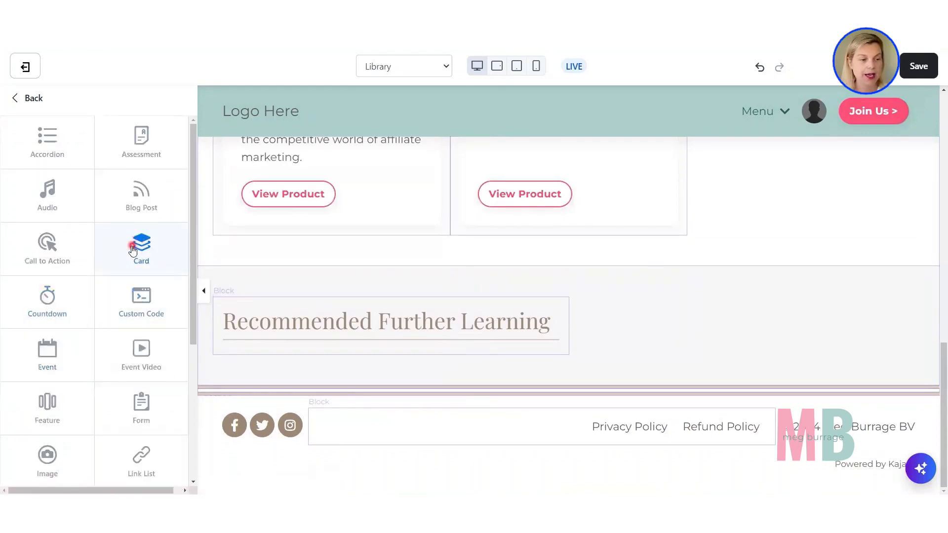
scroll(133, 250, "down", 1)
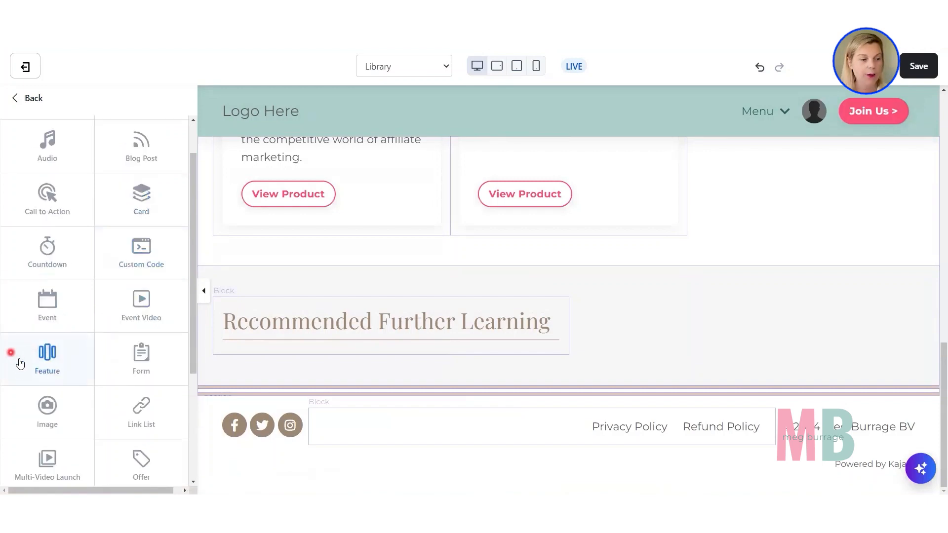
left_click(147, 221)
left_click(151, 223)
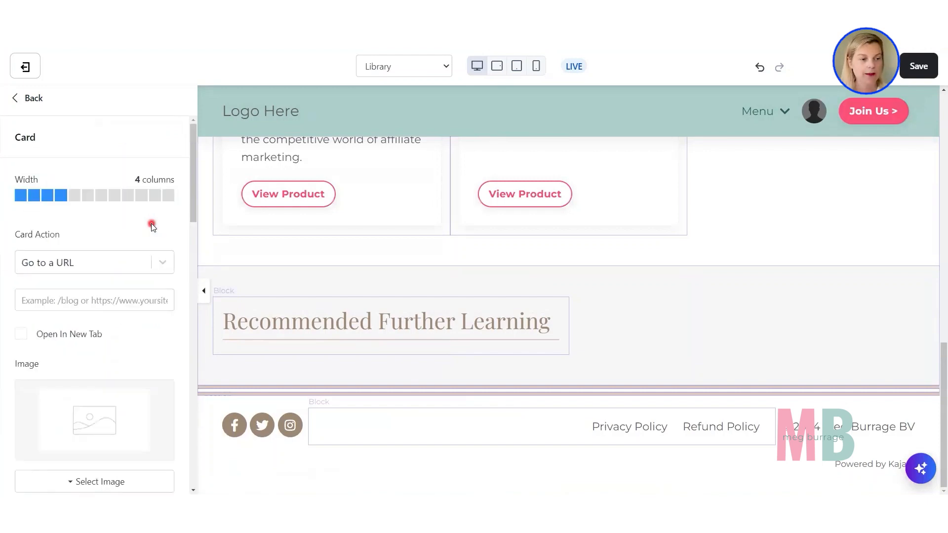
scroll(408, 332, "down", 2)
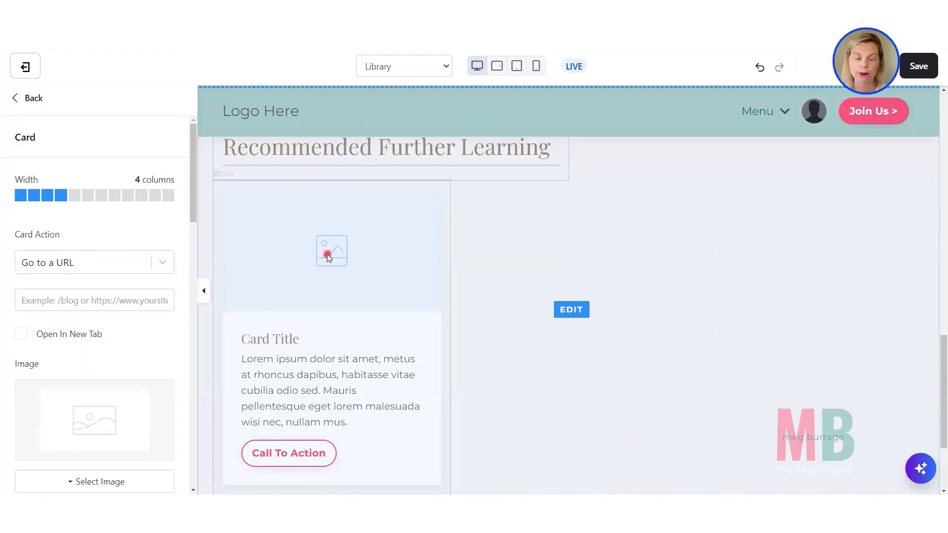
scroll(327, 254, "down", 1)
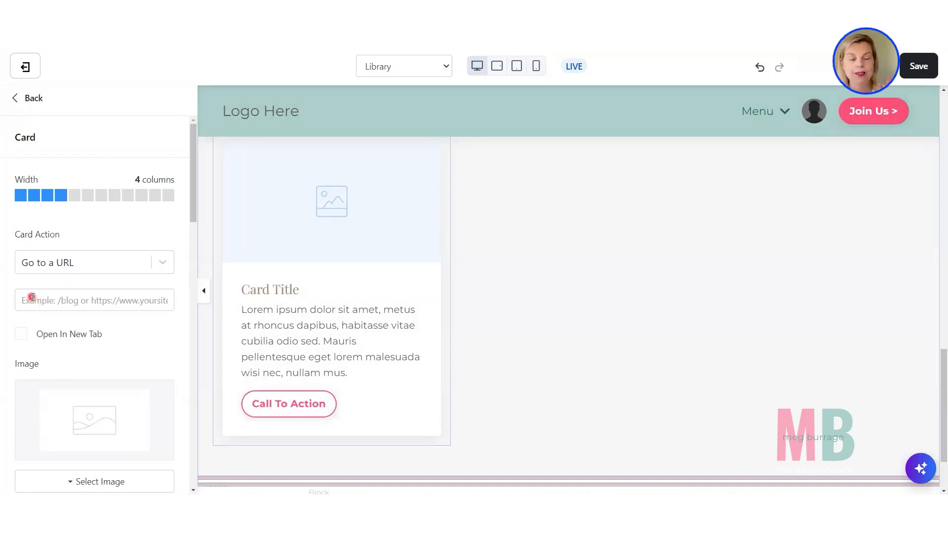
Try Go to a Landing Page as the card's action and look through the landing pages available to link.
left_click(41, 264)
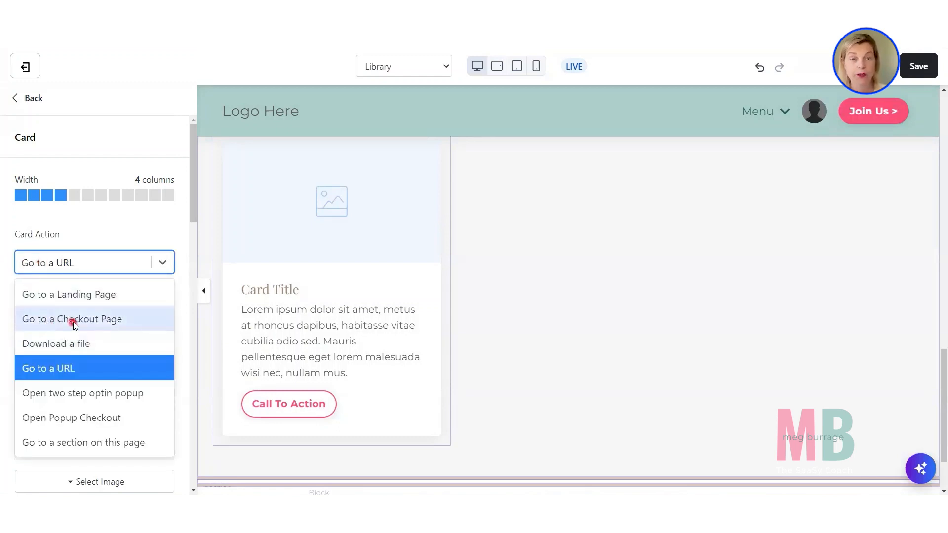
left_click(106, 228)
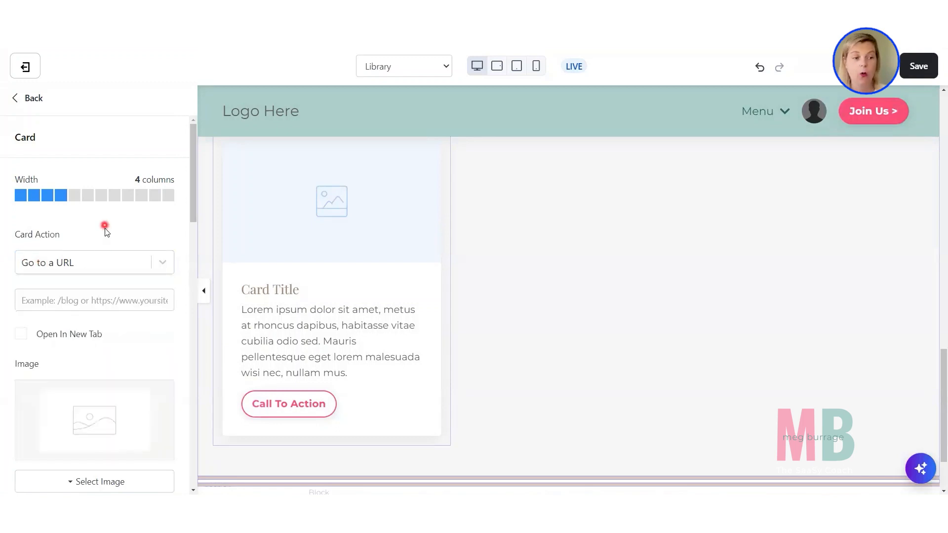
left_click(104, 264)
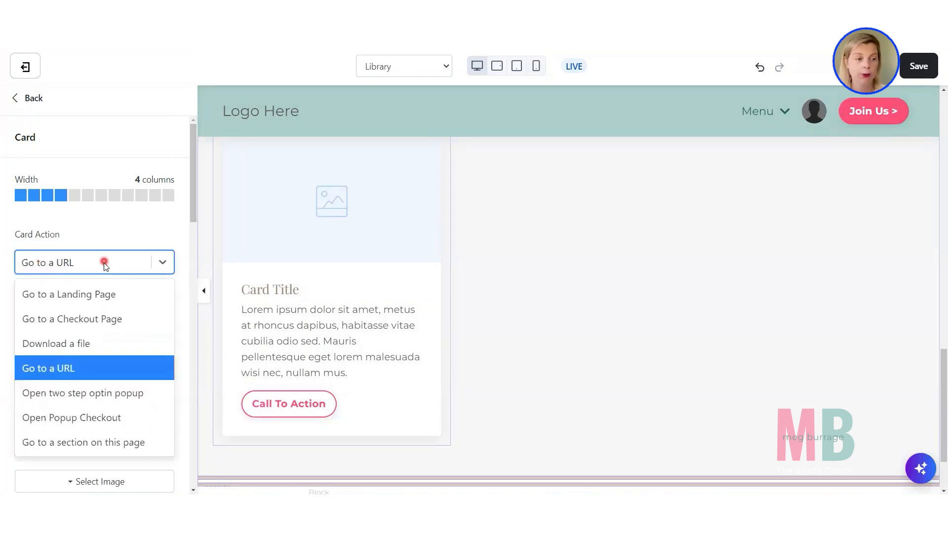
left_click(74, 294)
left_click(75, 299)
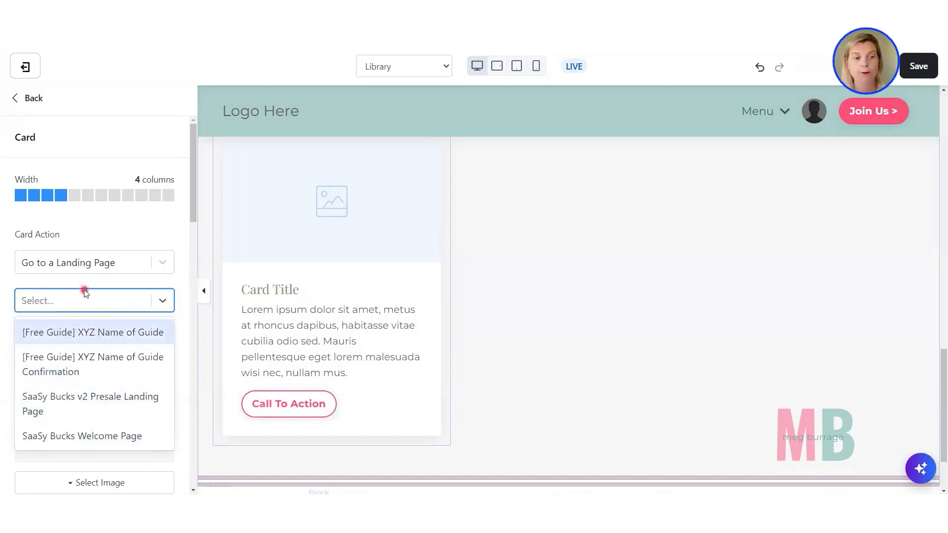
left_click(100, 282)
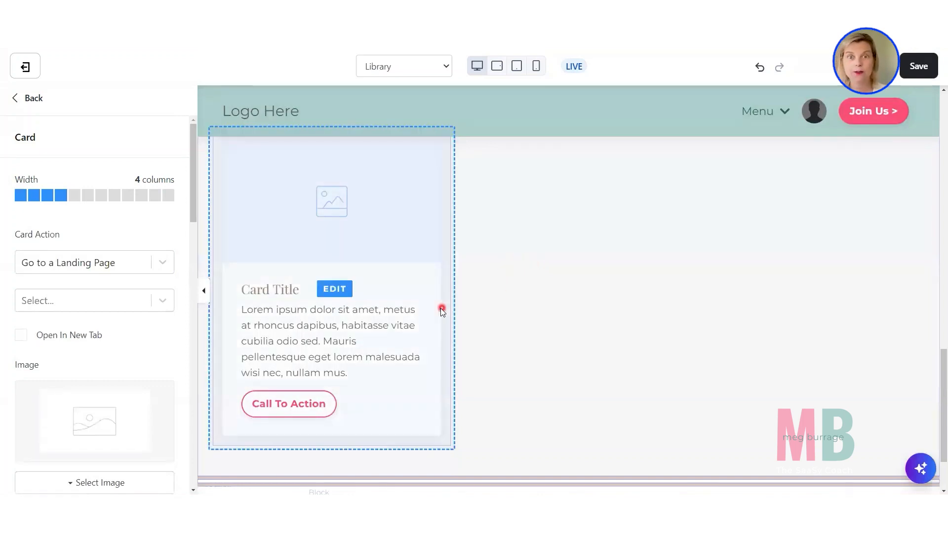
scroll(441, 308, "up", 2)
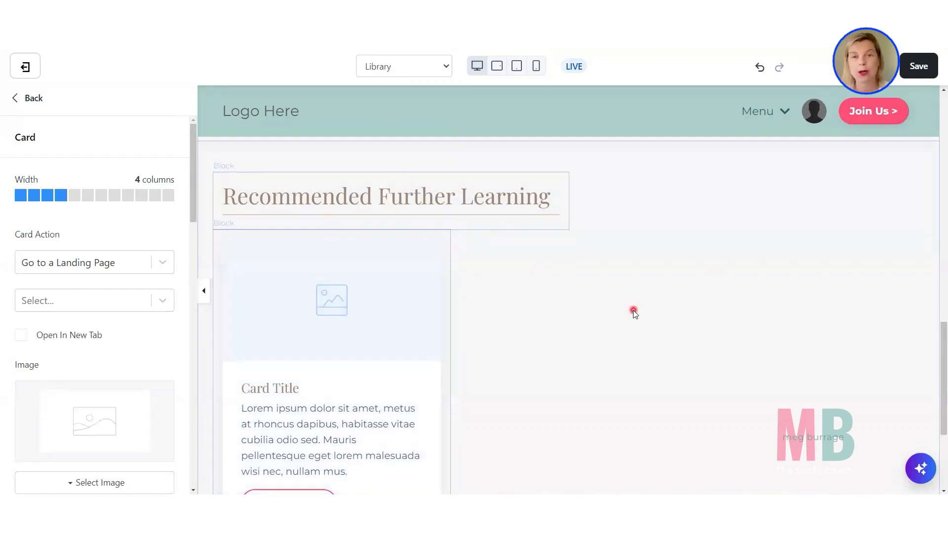
scroll(633, 310, "down", 3)
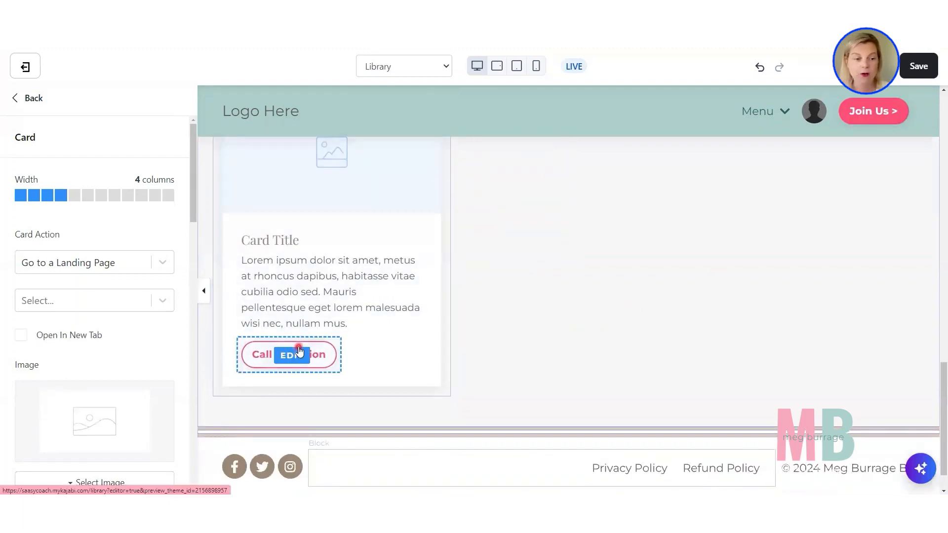
Set the card's action to Go to a URL and review the preview up to the My Products area.
left_click(57, 262)
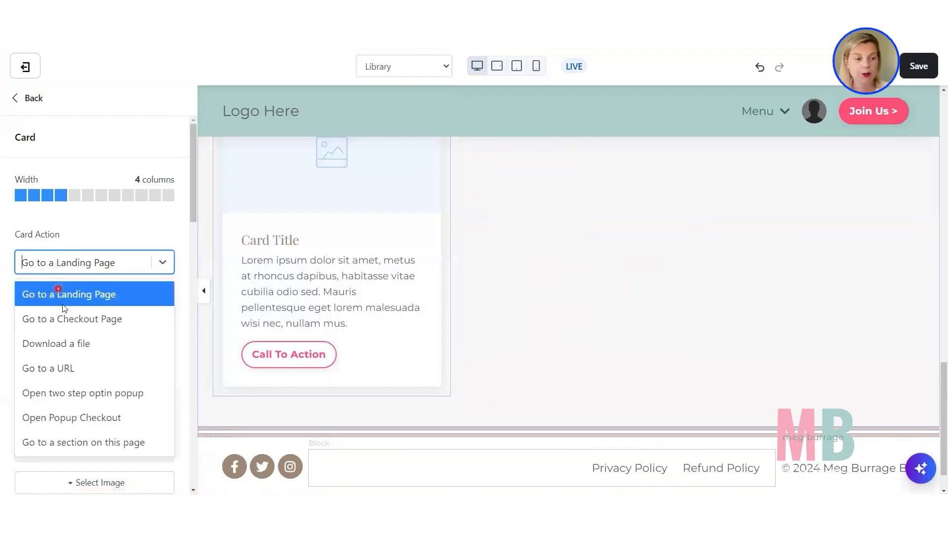
left_click(69, 367)
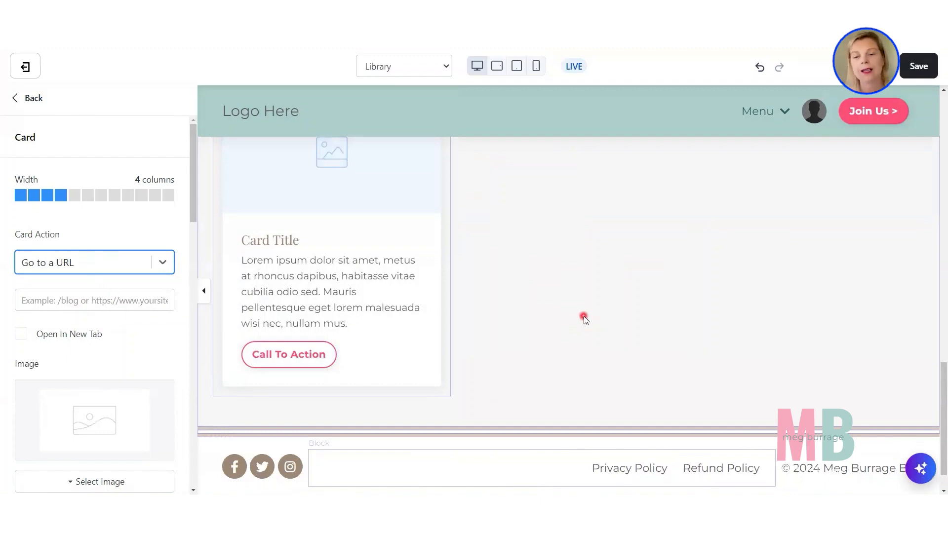
scroll(580, 324, "up", 5)
scroll(576, 331, "up", 6)
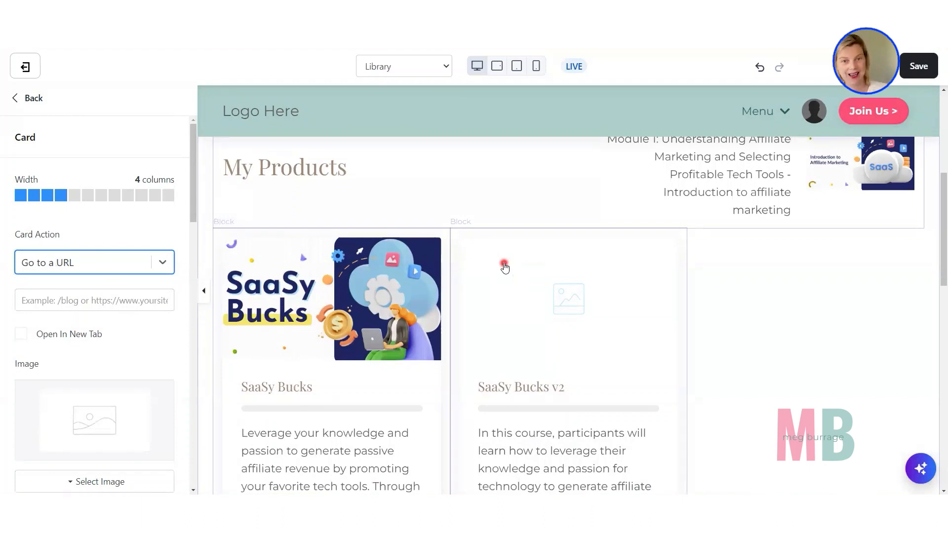
Return to the Library page's section list and look over the theme's global settings categories.
left_click(31, 102)
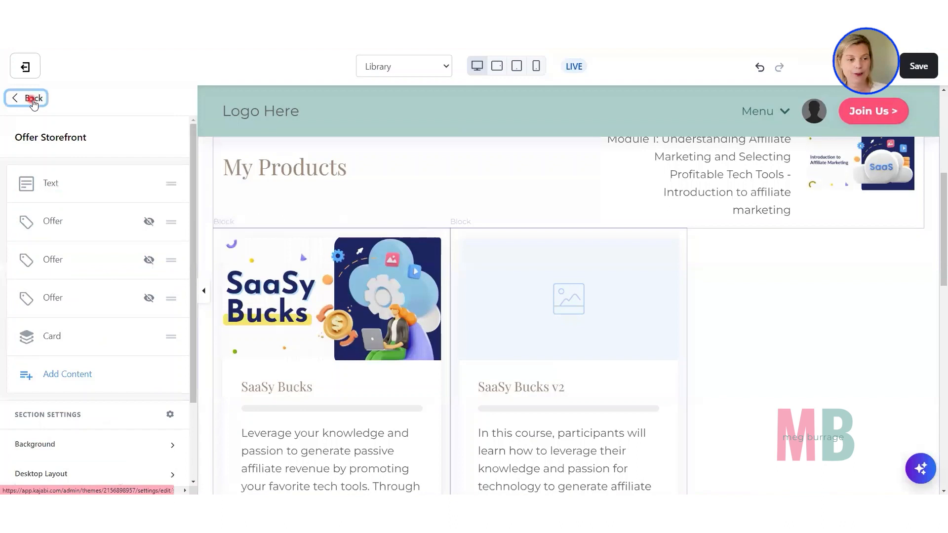
left_click(32, 99)
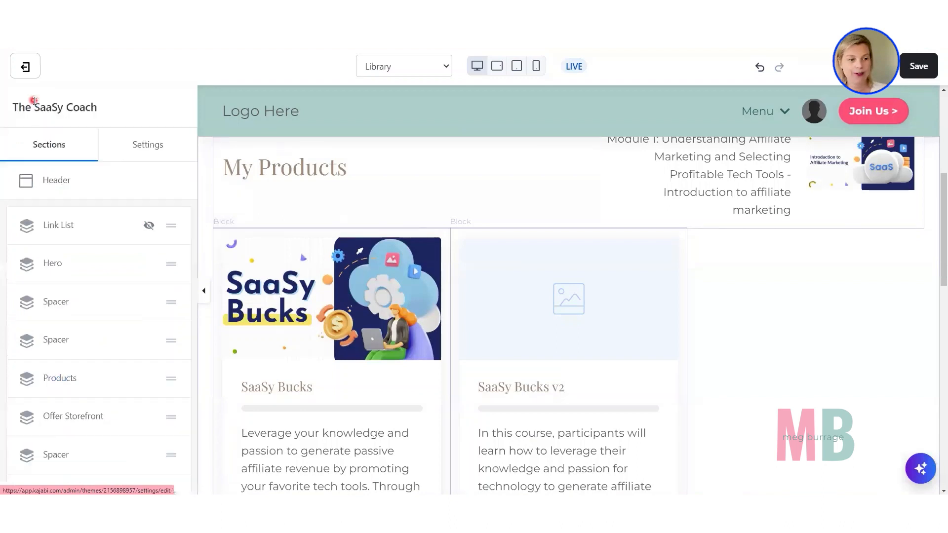
left_click(143, 144)
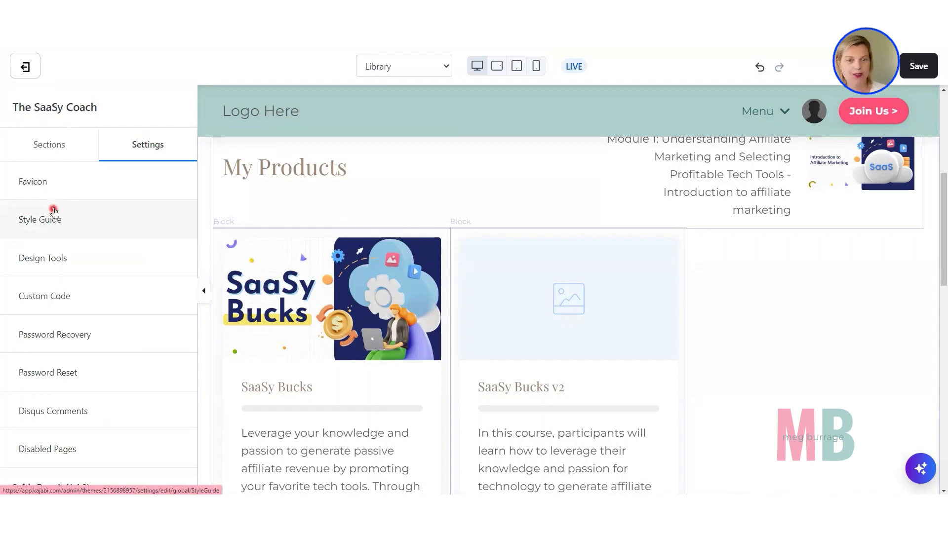
left_click(47, 144)
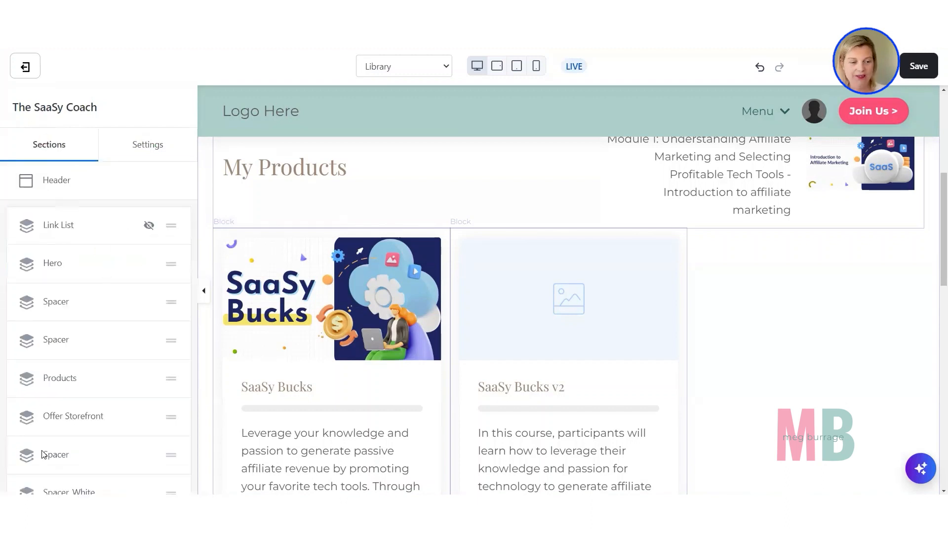